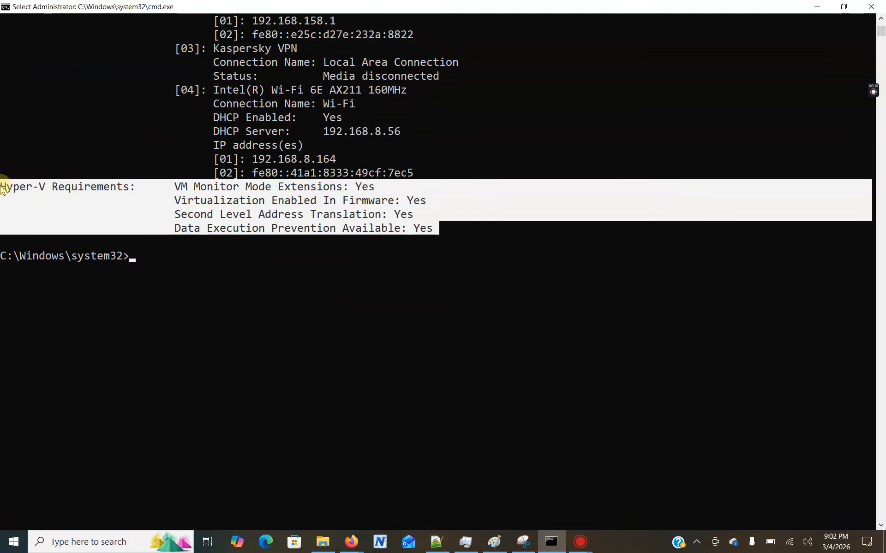
Step: In Notepad++, add the line "->When you enable virtualization make sure you enable Vtx/Vtd" below systeminfo, save the file and start a new line
{"action": "left_click_drag", "start_coordinate": [434, 219], "coordinate": [440, 228]}
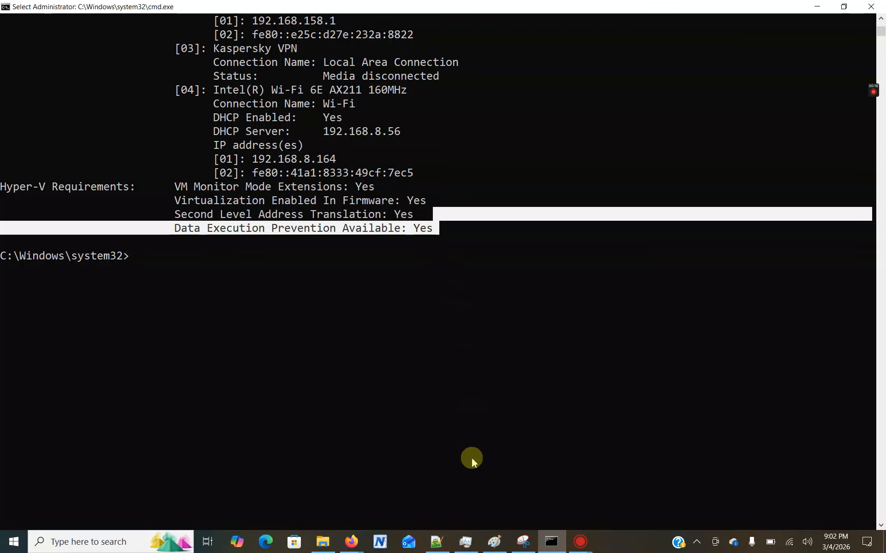
{"action": "left_click", "coordinate": [436, 543]}
{"action": "key", "text": "BackSpace"}
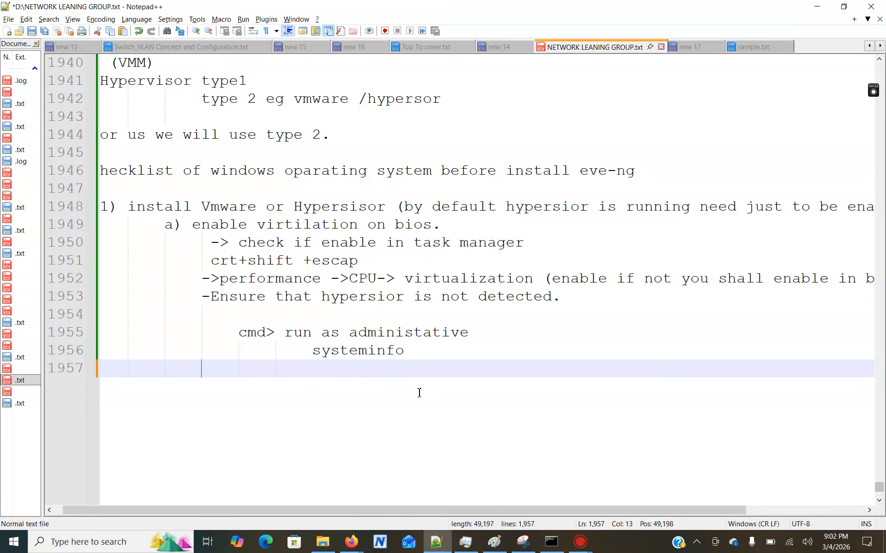
{"action": "type", "text": "When y"}
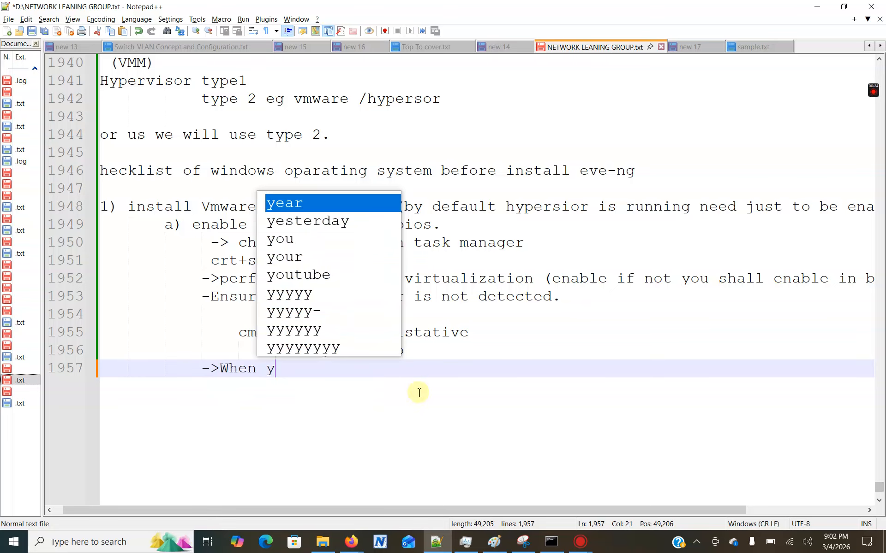
{"action": "type", "text": "ou enable virtu"}
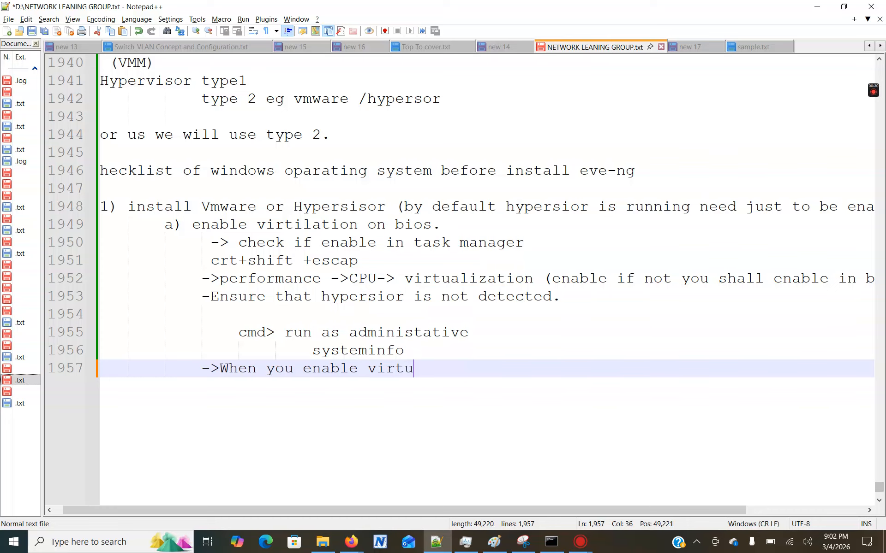
{"action": "type", "text": "lalization make sure you enable v"}
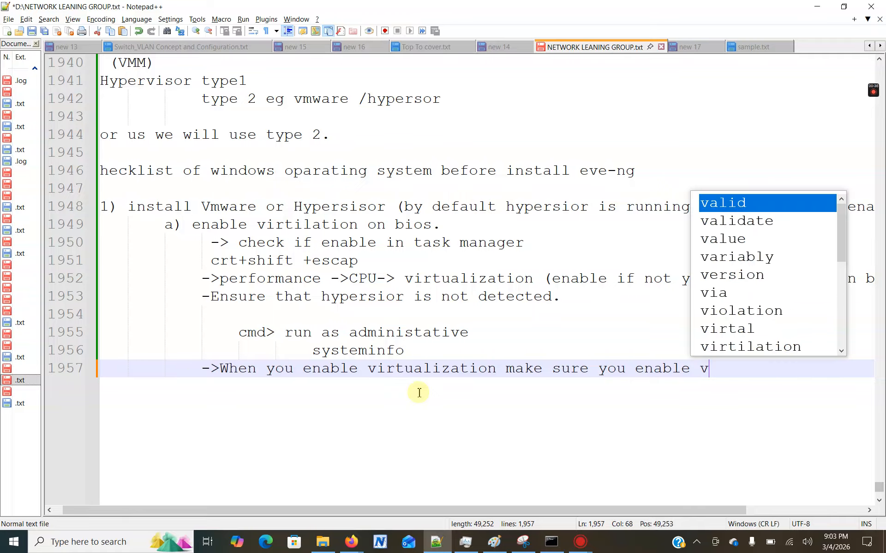
{"action": "key", "text": "BackSpace"}
{"action": "type", "text": "Vtx,"}
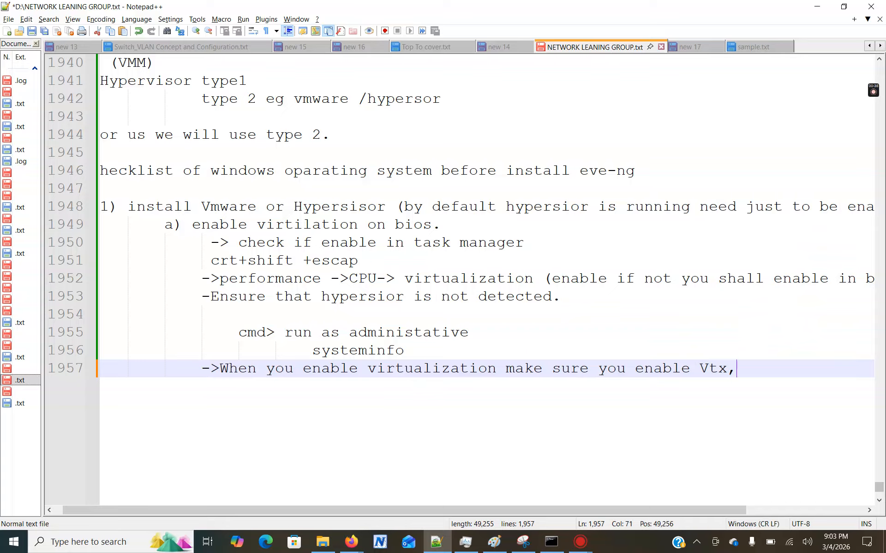
{"action": "type", "text": "x/T"}
{"action": "key", "text": "BackSpace"}
{"action": "type", "text": "Vtd"}
{"action": "key", "text": "ctrl+s"}
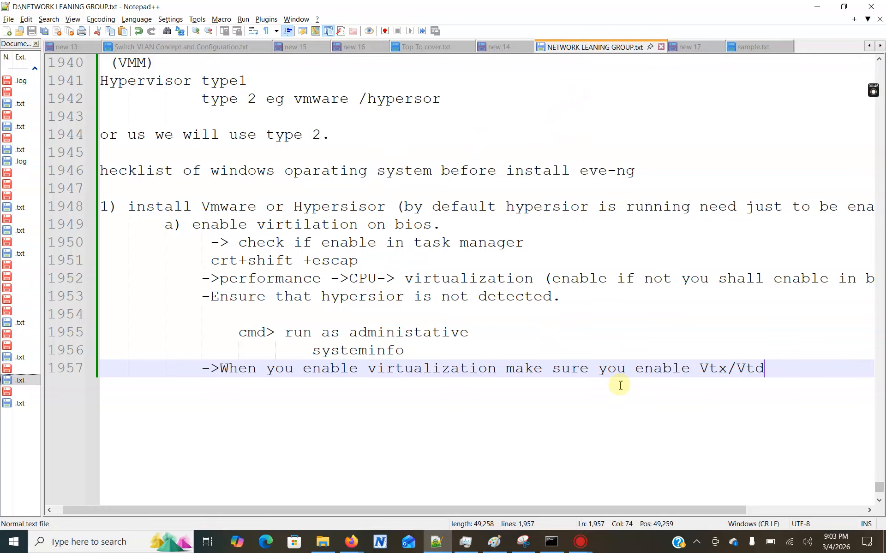
{"action": "key", "text": "Return"}
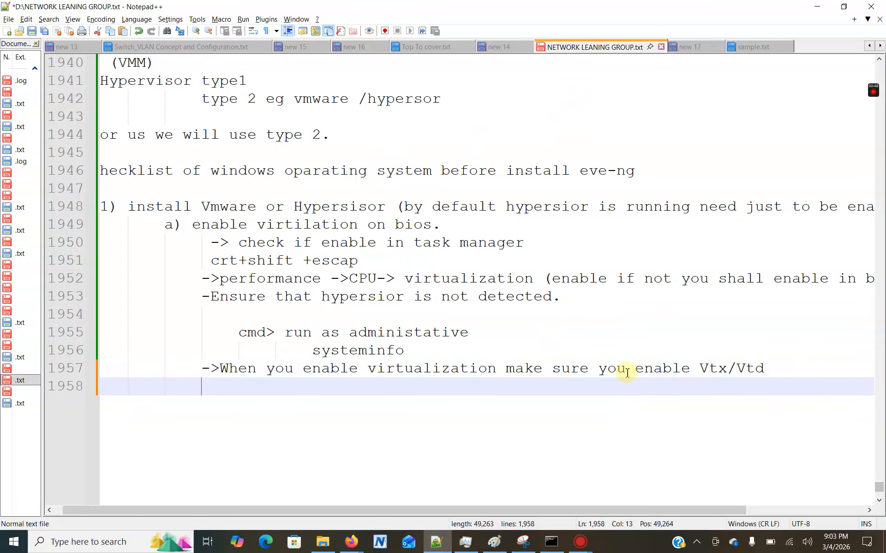
Step: Review the simulation tools list in the notes, highlighting CMLv2 and PnetLab, and highlight Vtx/Vtd in the newest line
{"action": "scroll", "coordinate": [474, 332], "scroll_direction": "up", "scroll_amount": 8}
{"action": "scroll", "coordinate": [413, 332], "scroll_direction": "down", "scroll_amount": 4}
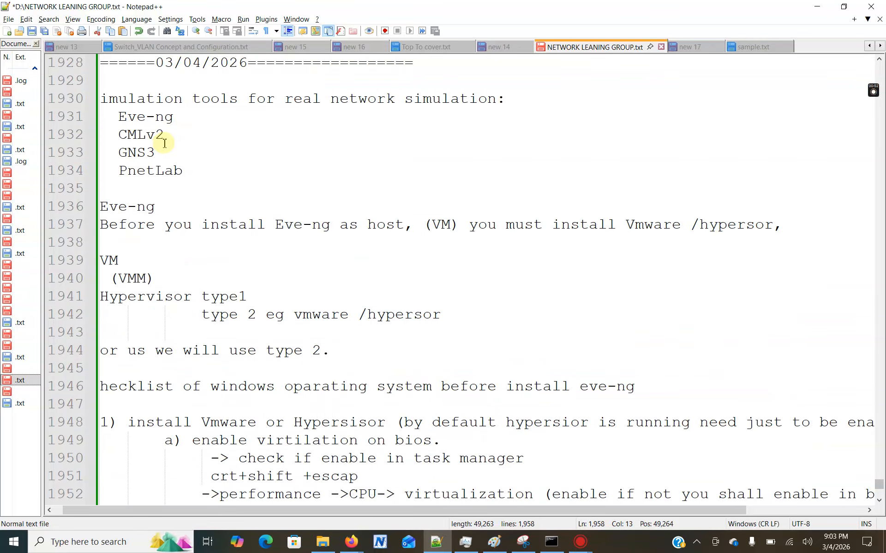
{"action": "left_click_drag", "start_coordinate": [161, 149], "coordinate": [116, 153]}
{"action": "left_click_drag", "start_coordinate": [171, 134], "coordinate": [108, 134]}
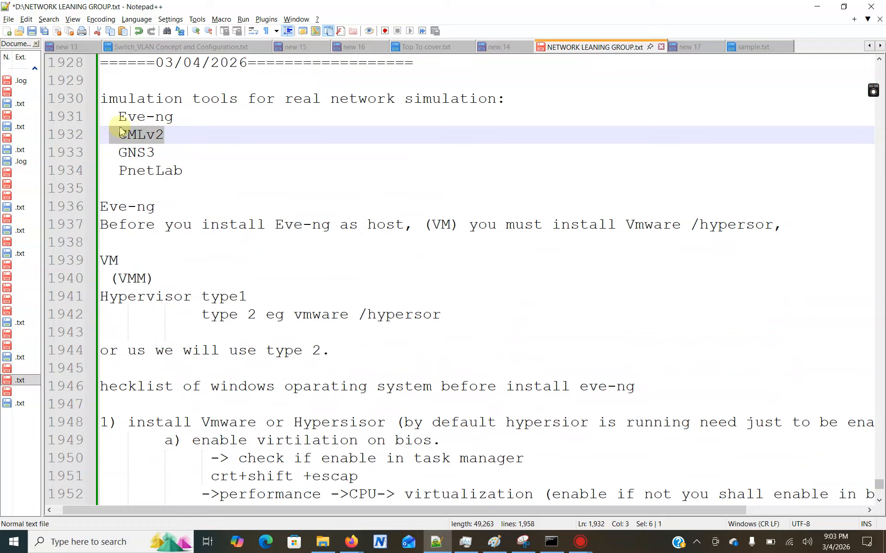
{"action": "left_click_drag", "start_coordinate": [190, 172], "coordinate": [118, 171]}
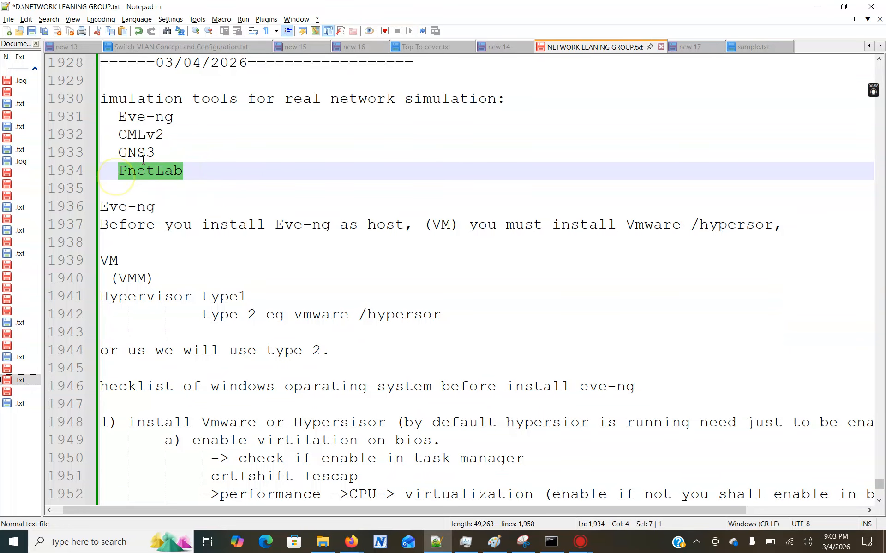
{"action": "left_click_drag", "start_coordinate": [167, 135], "coordinate": [117, 136]}
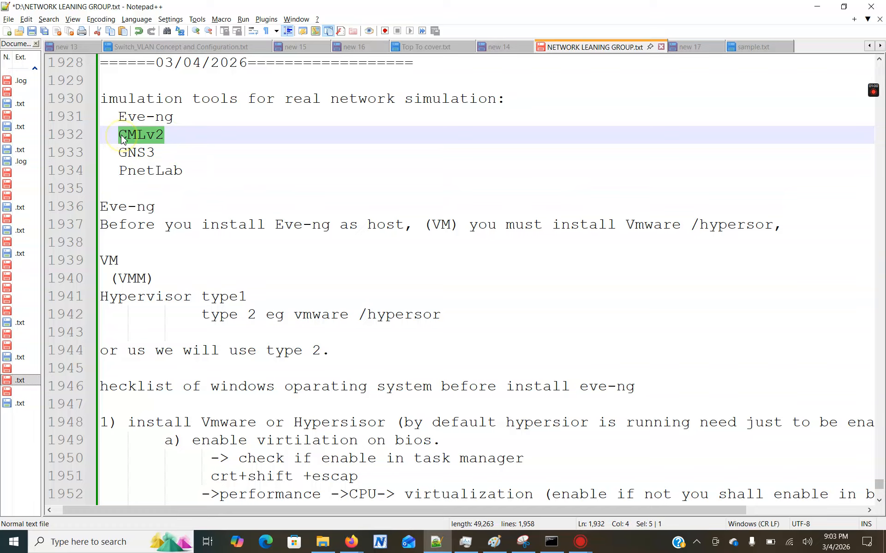
{"action": "double_click", "coordinate": [131, 137]}
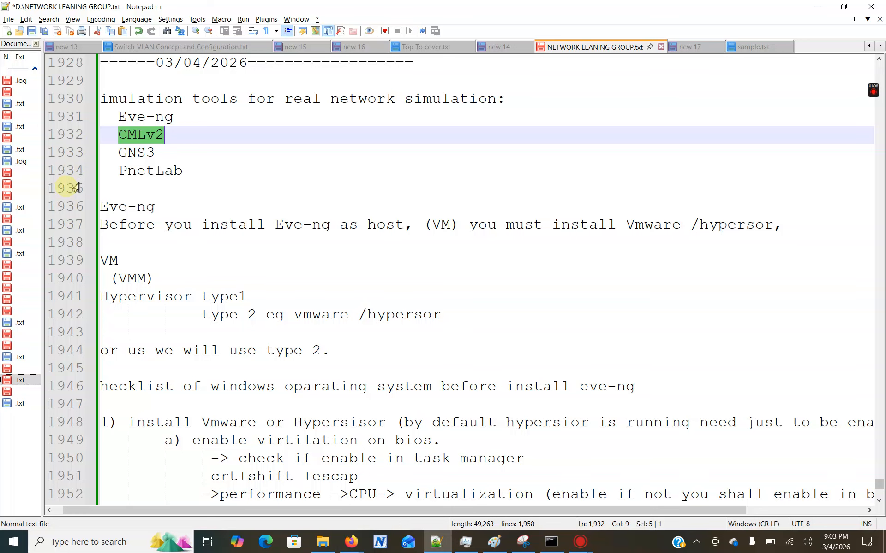
{"action": "scroll", "coordinate": [526, 316], "scroll_direction": "down", "scroll_amount": 9}
{"action": "scroll", "coordinate": [652, 267], "scroll_direction": "up", "scroll_amount": 3}
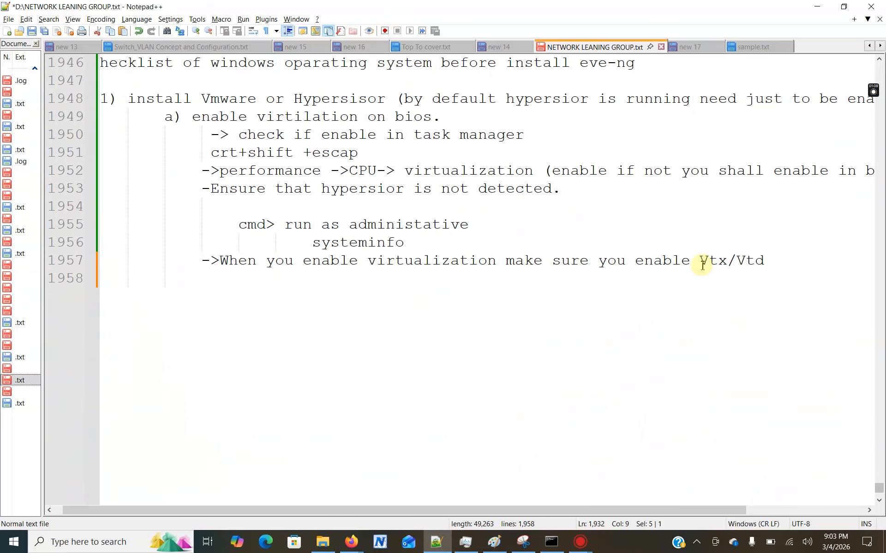
{"action": "left_click_drag", "start_coordinate": [765, 261], "coordinate": [701, 255]}
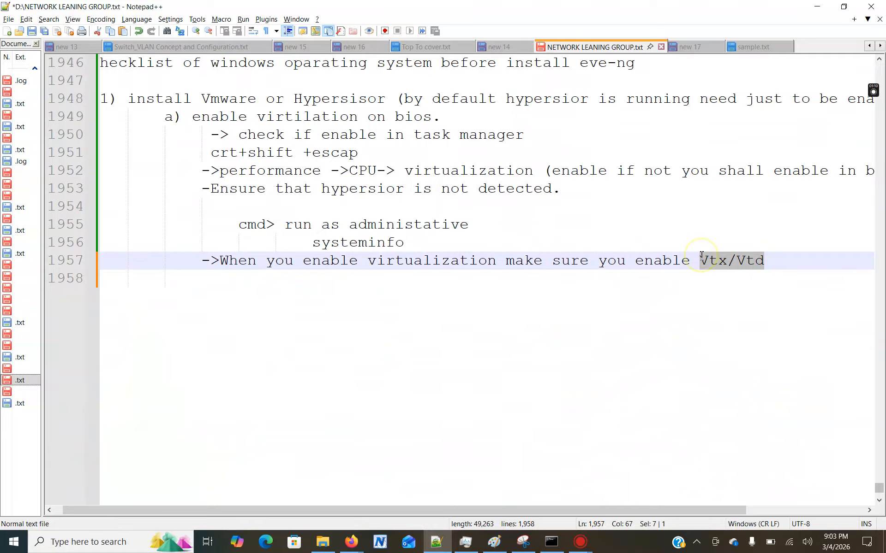
{"action": "left_click", "coordinate": [567, 283]}
Step: Switch to the Command Prompt and examine the Hyper-V Requirements section of the systeminfo output
{"action": "left_click", "coordinate": [550, 540]}
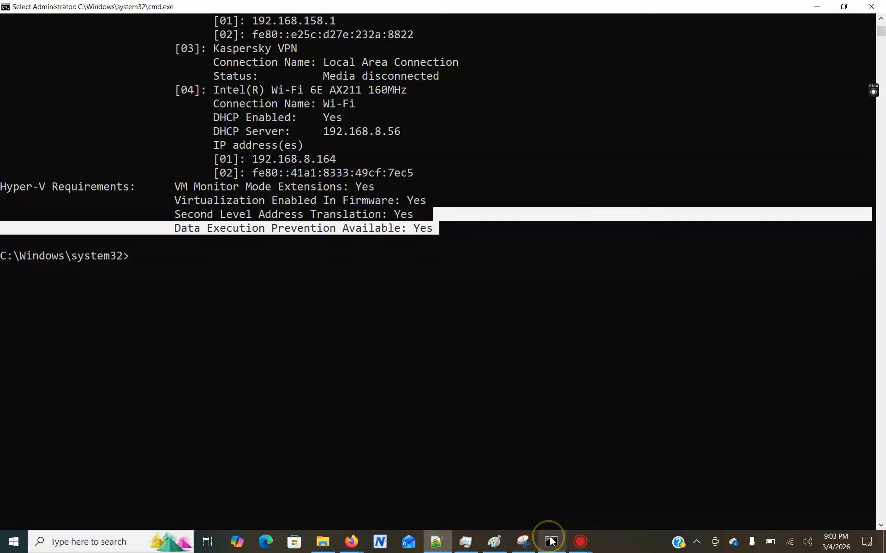
{"action": "left_click", "coordinate": [424, 285]}
{"action": "left_click_drag", "start_coordinate": [450, 228], "coordinate": [14, 186]}
{"action": "left_click", "coordinate": [190, 228]}
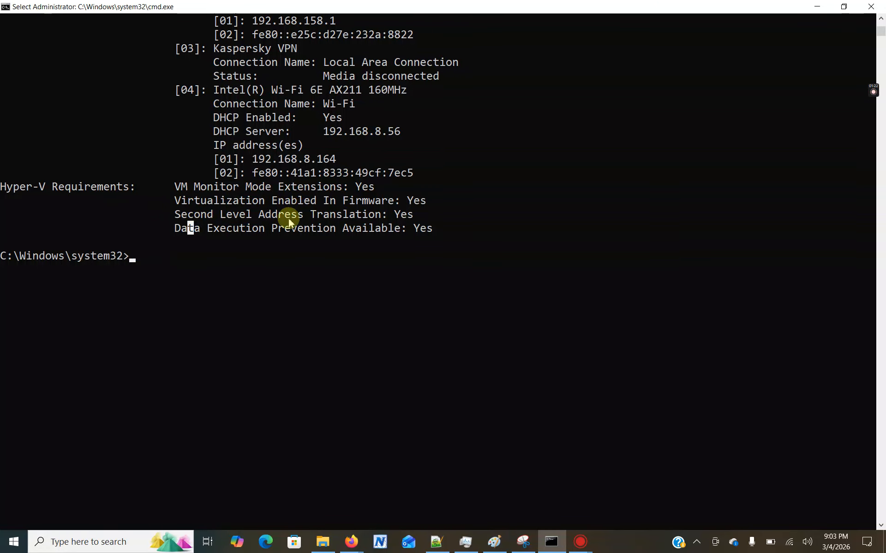
{"action": "left_click", "coordinate": [249, 229]}
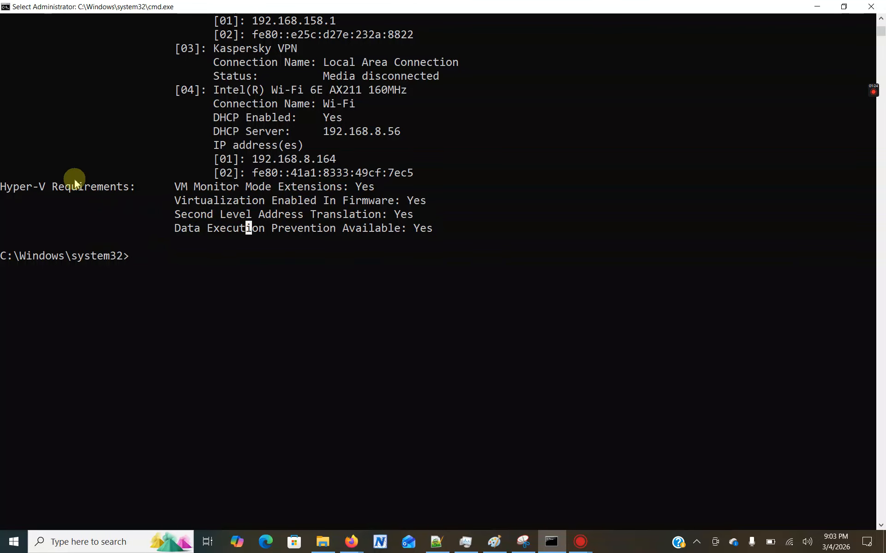
Step: Copy the word Hyper-V from the output and run systeminfo | find "Hyper-V"
{"action": "left_click_drag", "start_coordinate": [2, 187], "coordinate": [37, 192]}
{"action": "right_click", "coordinate": [37, 192]}
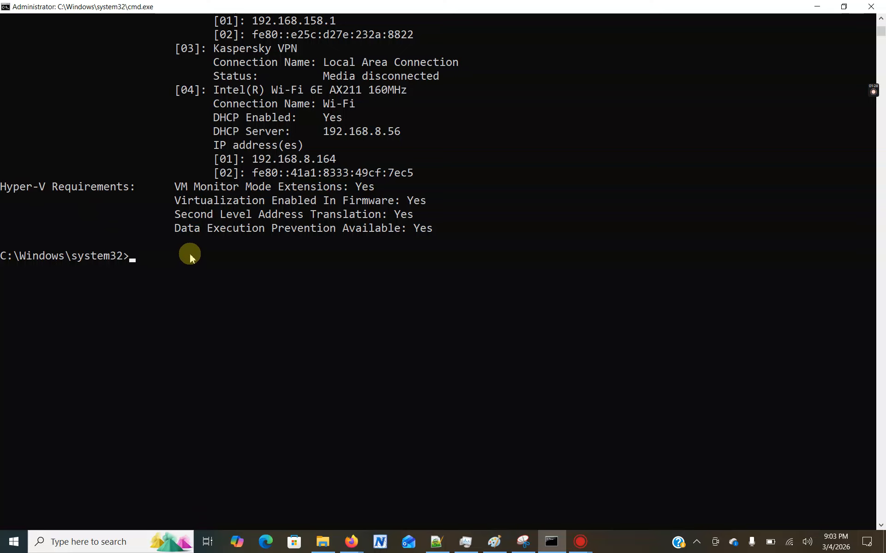
{"action": "type", "text": "find \""}
{"action": "type", "text": "Hyper-V"}
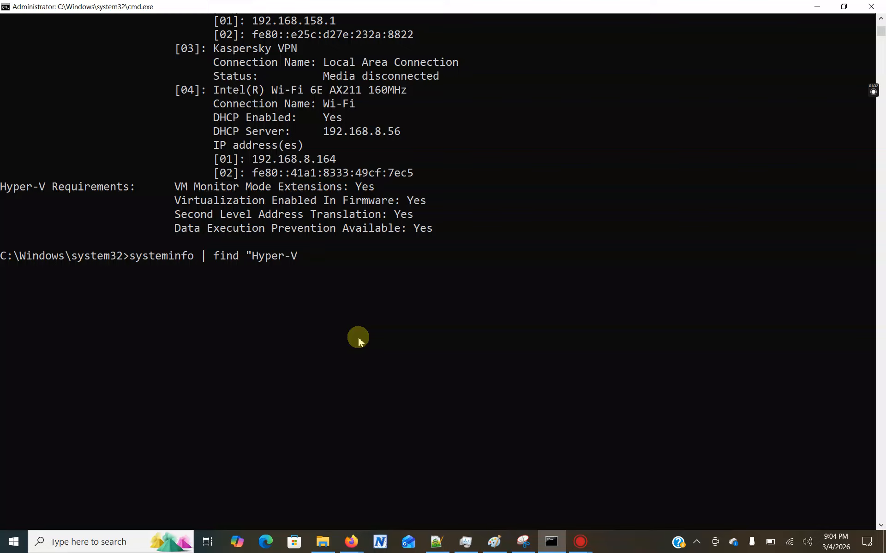
{"action": "type", "text": "\""}
{"action": "key", "text": "Return"}
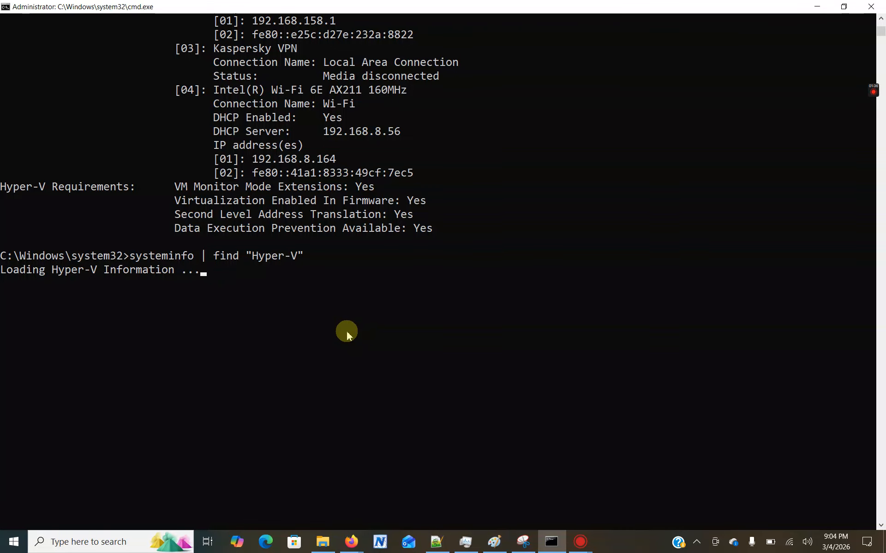
Step: Compare the filtered Hyper-V result with the remaining requirement lines in the full output and the search term used
{"action": "left_click_drag", "start_coordinate": [174, 271], "coordinate": [371, 275]}
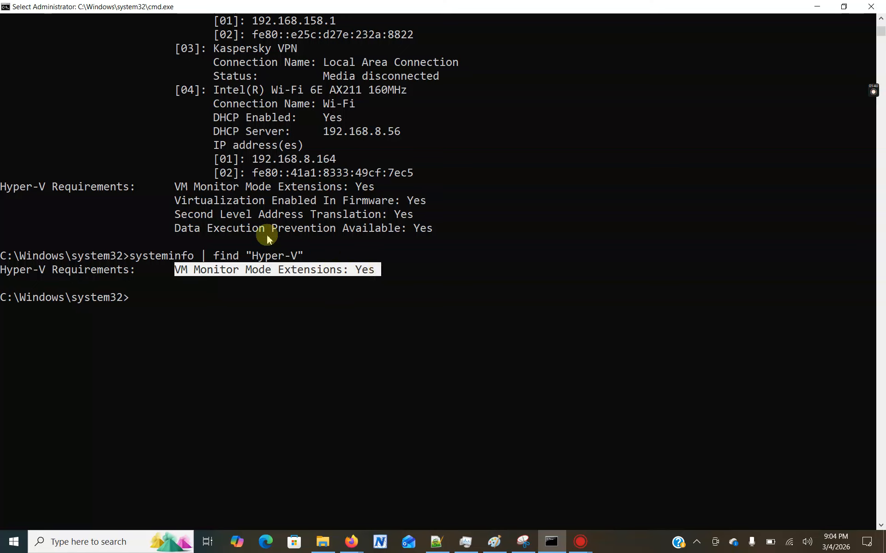
{"action": "left_click", "coordinate": [183, 201]}
{"action": "left_click_drag", "start_coordinate": [183, 202], "coordinate": [439, 225]}
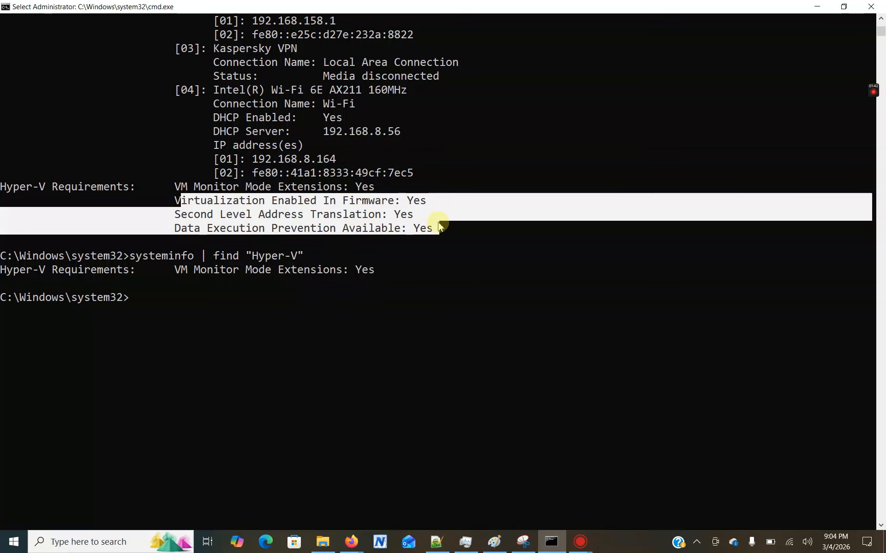
{"action": "left_click", "coordinate": [436, 226]}
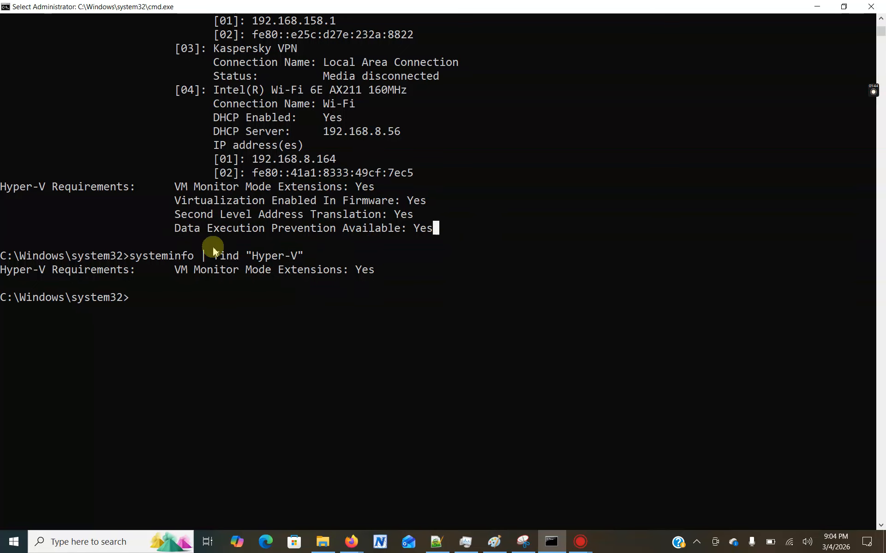
{"action": "left_click_drag", "start_coordinate": [253, 257], "coordinate": [297, 261]}
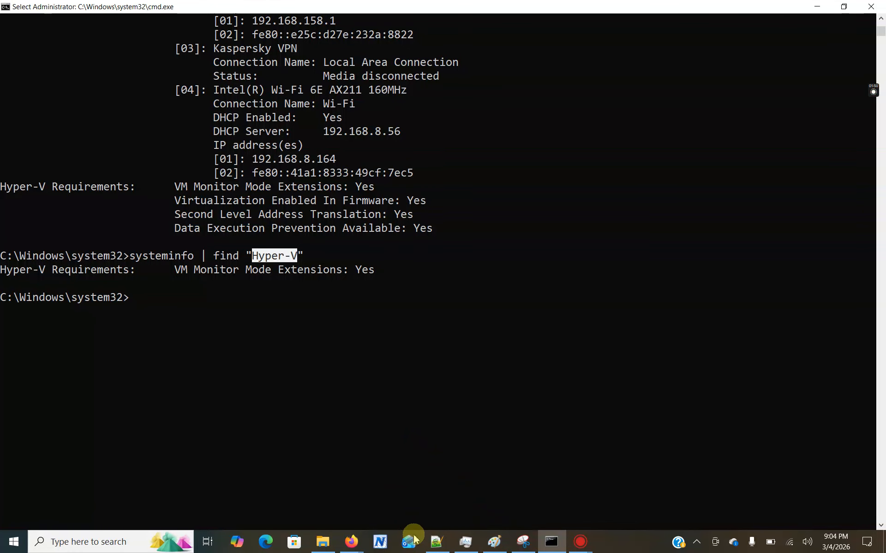
Step: Switch to MyNotes Keeper and open SECURITY.mnk from the IT SECURITY folder
{"action": "left_click", "coordinate": [379, 542]}
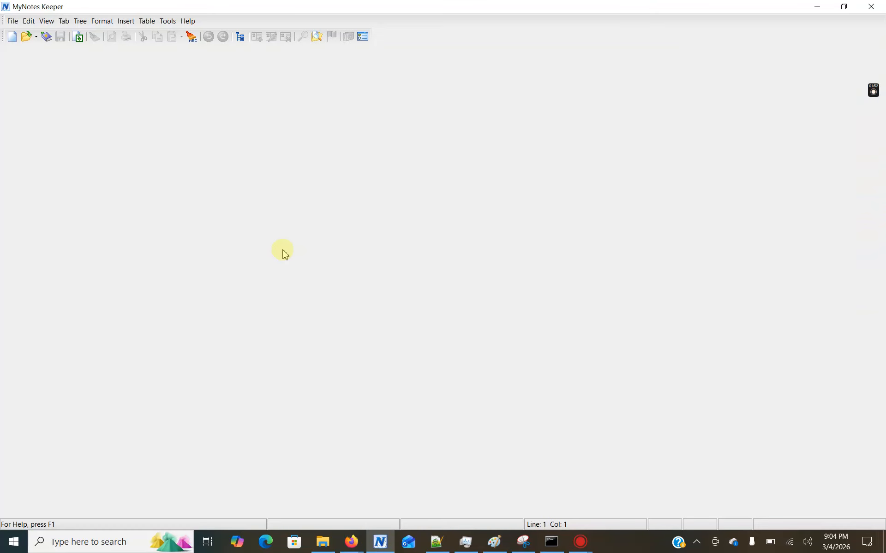
{"action": "left_click", "coordinate": [12, 22]}
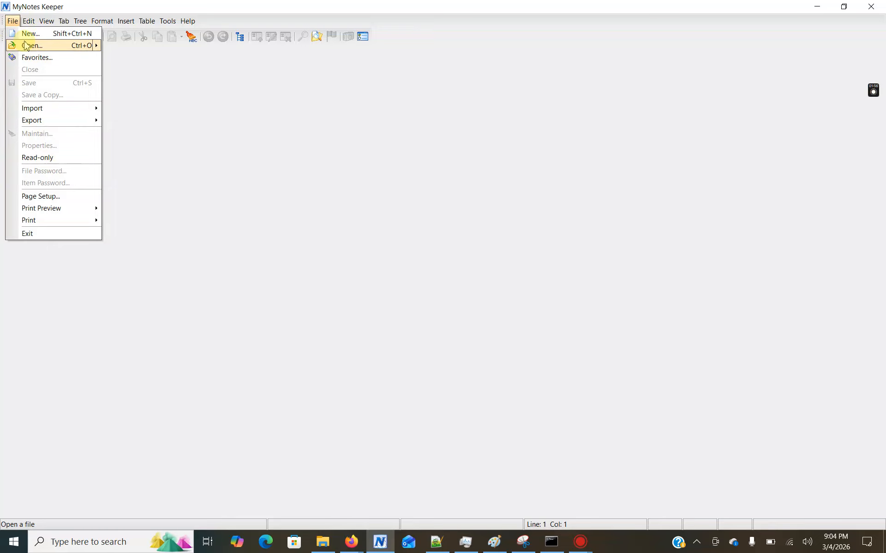
{"action": "mouse_move", "coordinate": [69, 46]}
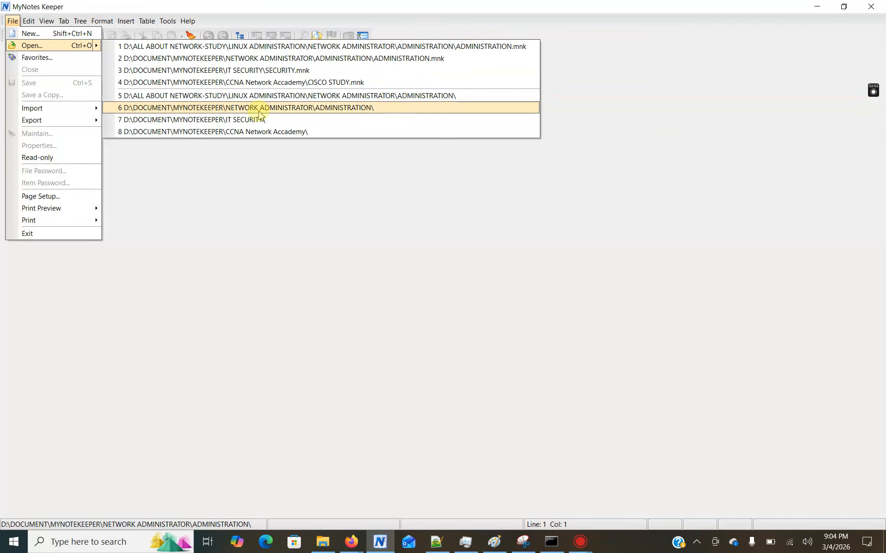
{"action": "left_click", "coordinate": [245, 122]}
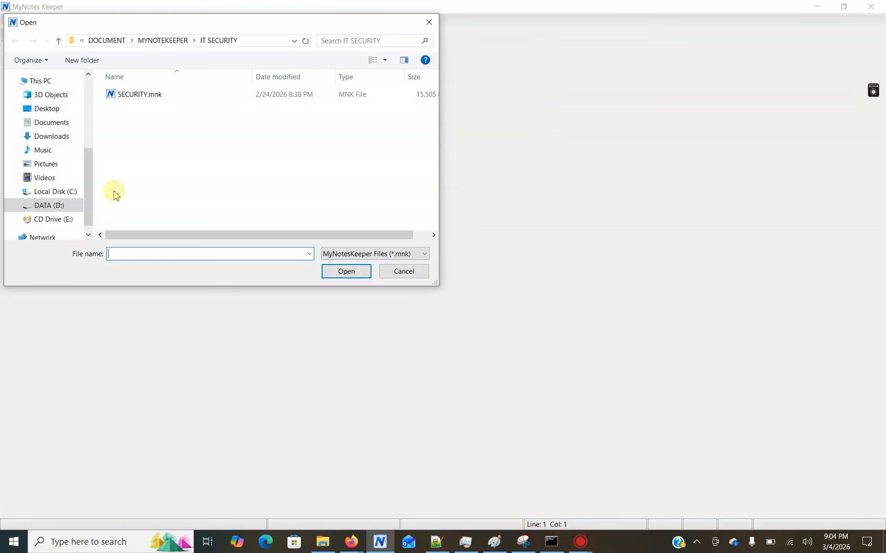
{"action": "left_click", "coordinate": [146, 98]}
{"action": "double_click", "coordinate": [146, 97]}
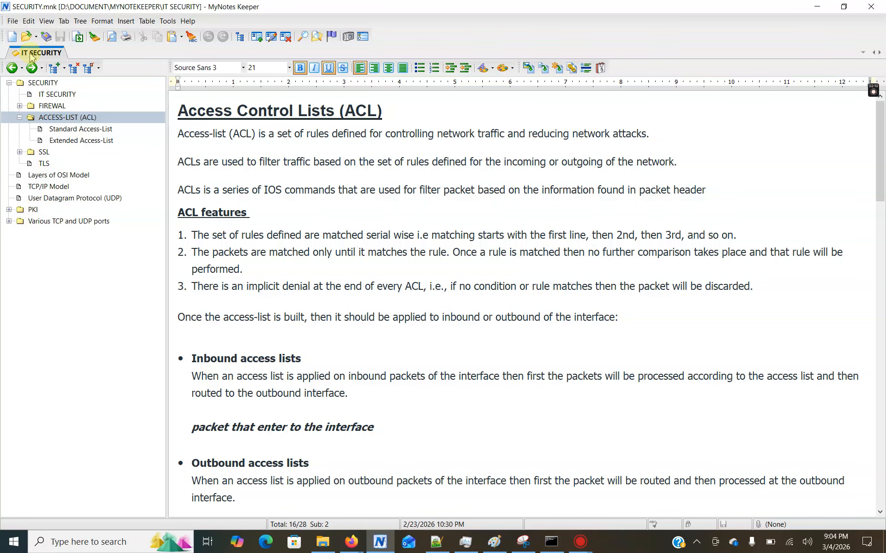
Step: Open the recent file CISCO STUDY.mnk from the CCNA Network Accademy folder and expand its EVE-NG branch
{"action": "left_click", "coordinate": [13, 20]}
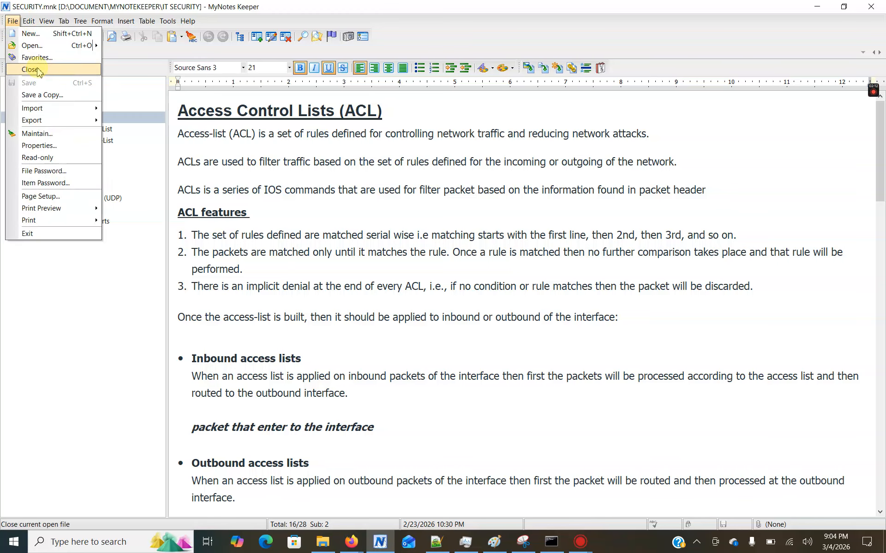
{"action": "mouse_move", "coordinate": [61, 107]}
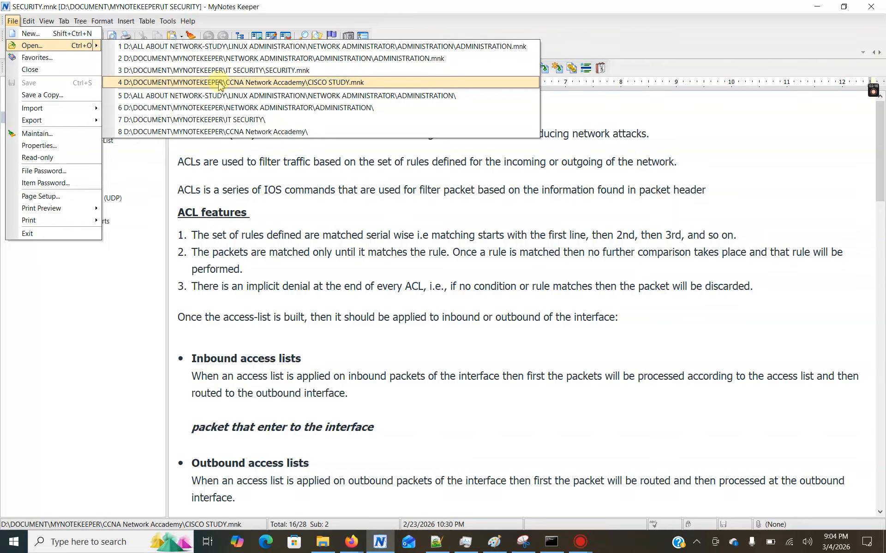
{"action": "left_click", "coordinate": [221, 86]}
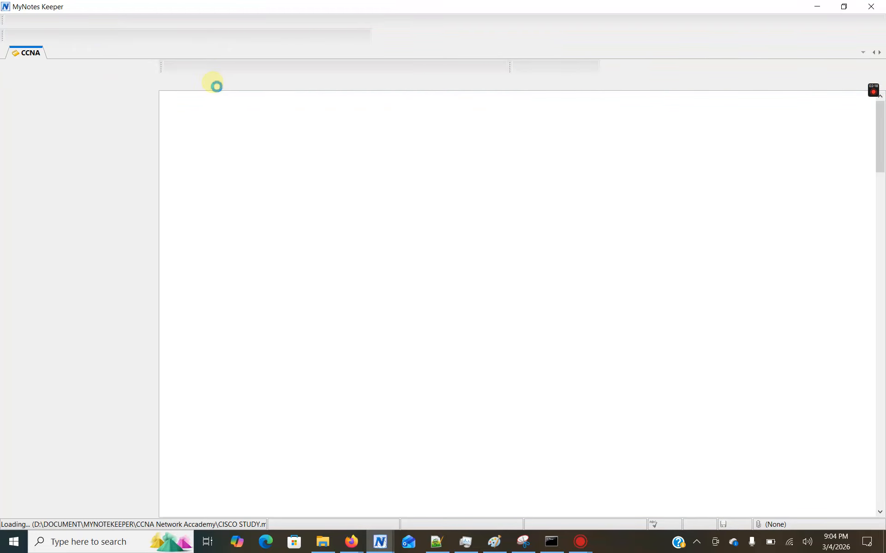
{"action": "left_click", "coordinate": [19, 117]}
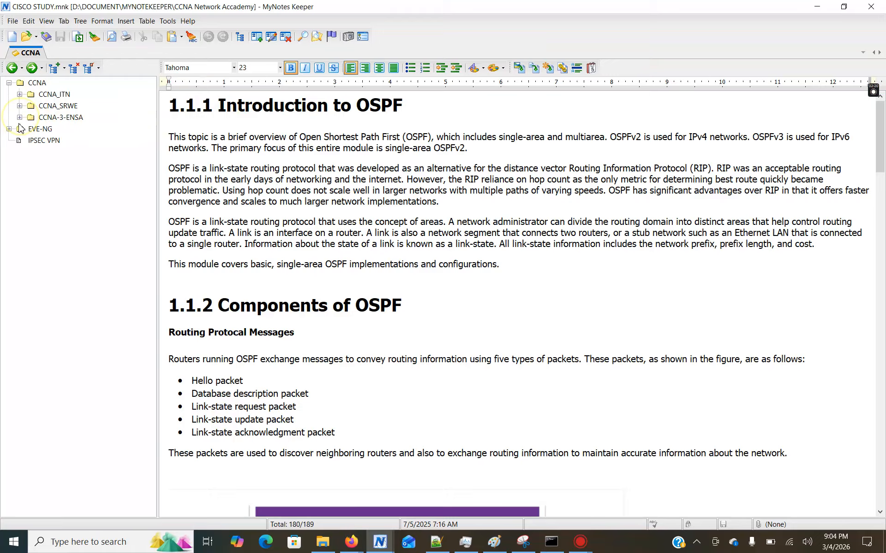
{"action": "left_click", "coordinate": [9, 130]}
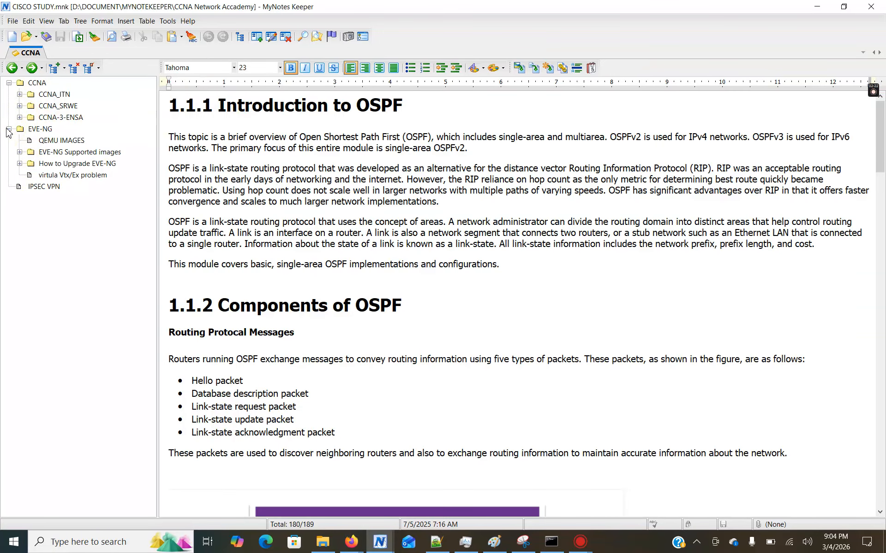
Step: Open the EVE-NG note and read through the QEMU IMAGES note's HDD format and folder name tables
{"action": "left_click", "coordinate": [41, 129]}
{"action": "left_click", "coordinate": [298, 173]}
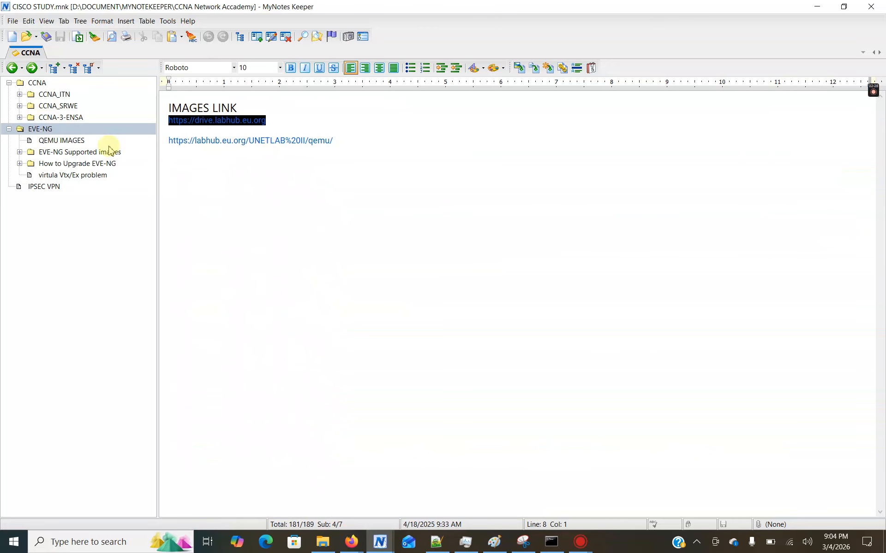
{"action": "left_click", "coordinate": [64, 144]}
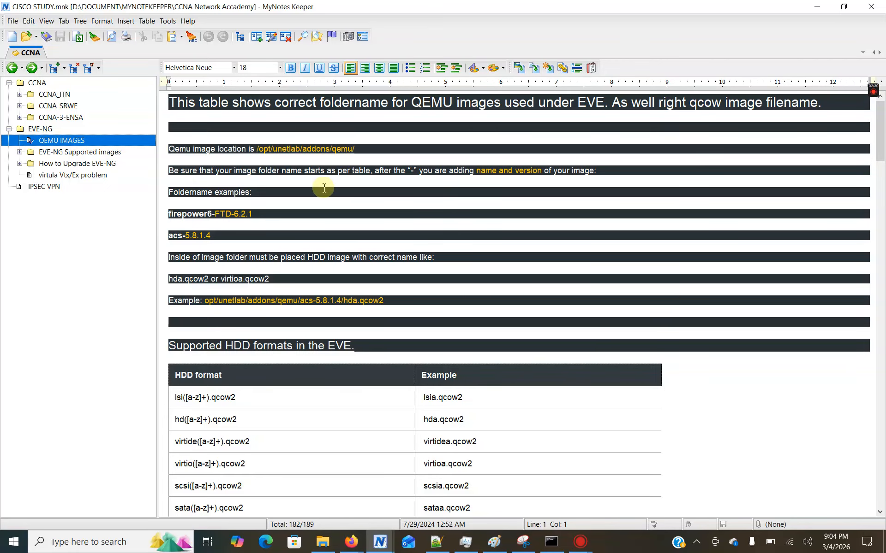
{"action": "scroll", "coordinate": [311, 197], "scroll_direction": "down", "scroll_amount": 1}
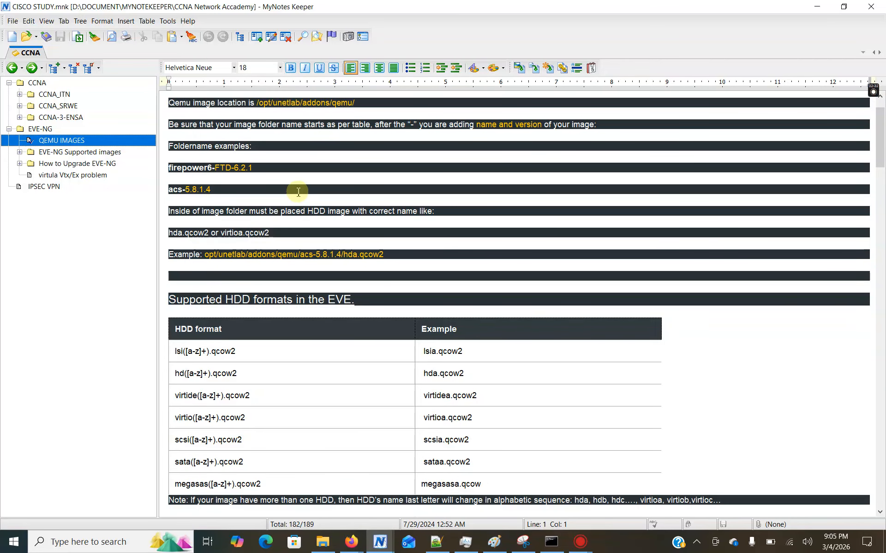
{"action": "scroll", "coordinate": [293, 198], "scroll_direction": "down", "scroll_amount": 5}
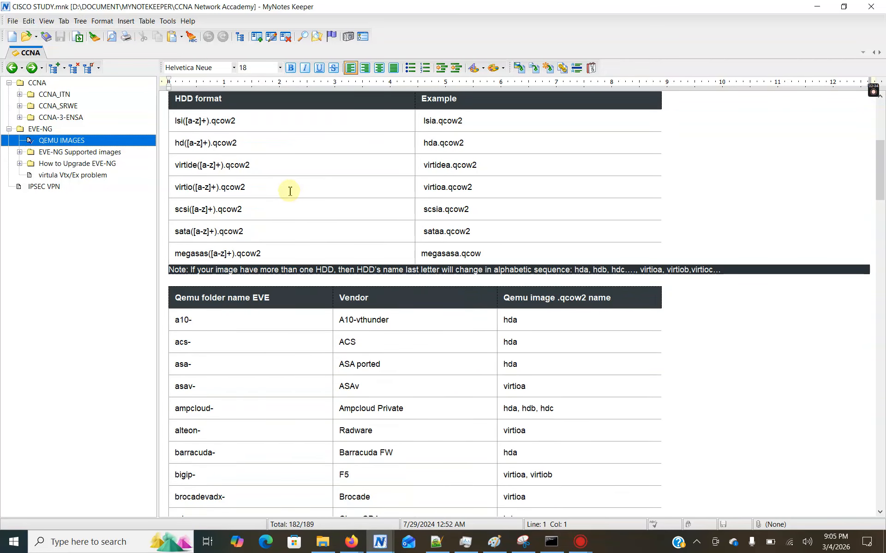
{"action": "scroll", "coordinate": [193, 198], "scroll_direction": "down", "scroll_amount": 16}
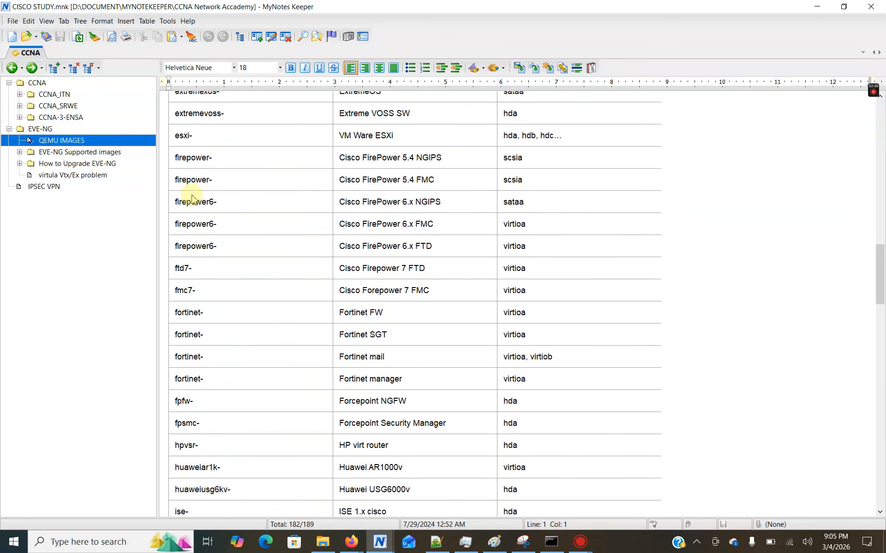
{"action": "scroll", "coordinate": [191, 199], "scroll_direction": "down", "scroll_amount": 20}
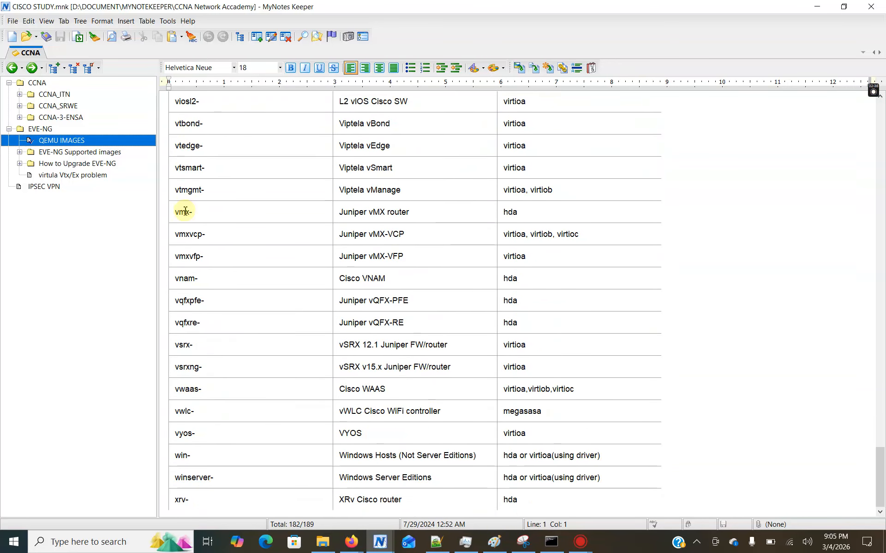
Step: Open the EVE-NG Supported images note and read the Qemu images list as far as the Fortinet entries
{"action": "left_click", "coordinate": [20, 153]}
{"action": "left_click", "coordinate": [85, 152]}
{"action": "scroll", "coordinate": [356, 277], "scroll_direction": "down", "scroll_amount": 11}
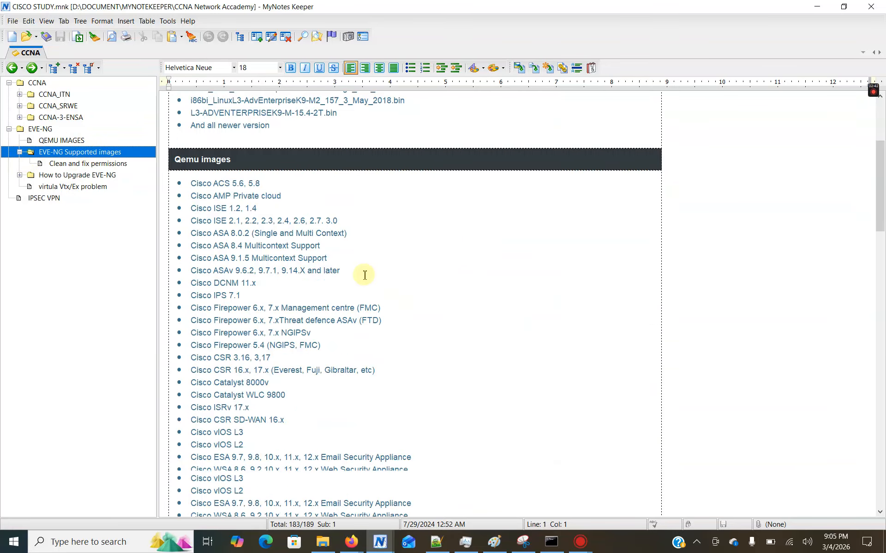
{"action": "scroll", "coordinate": [356, 277], "scroll_direction": "down", "scroll_amount": 12}
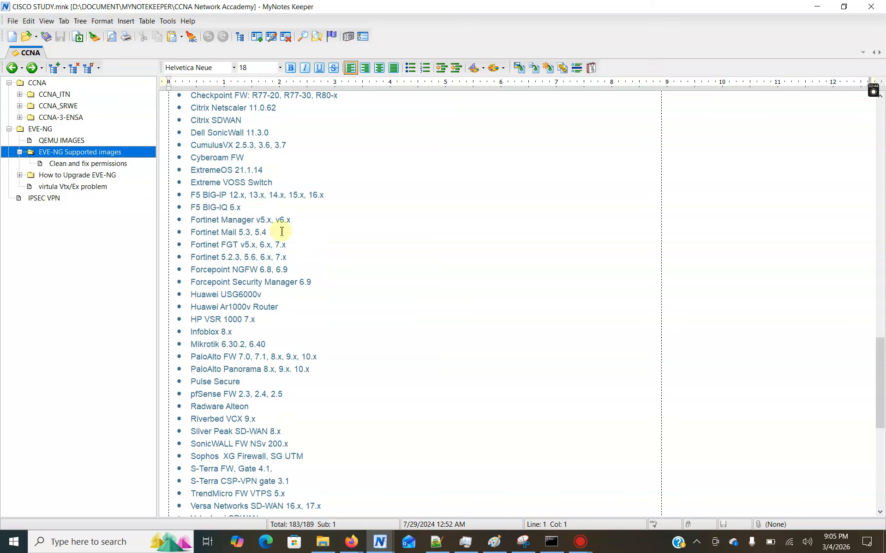
{"action": "left_click_drag", "start_coordinate": [270, 233], "coordinate": [187, 232]}
{"action": "scroll", "coordinate": [261, 258], "scroll_direction": "down", "scroll_amount": 1}
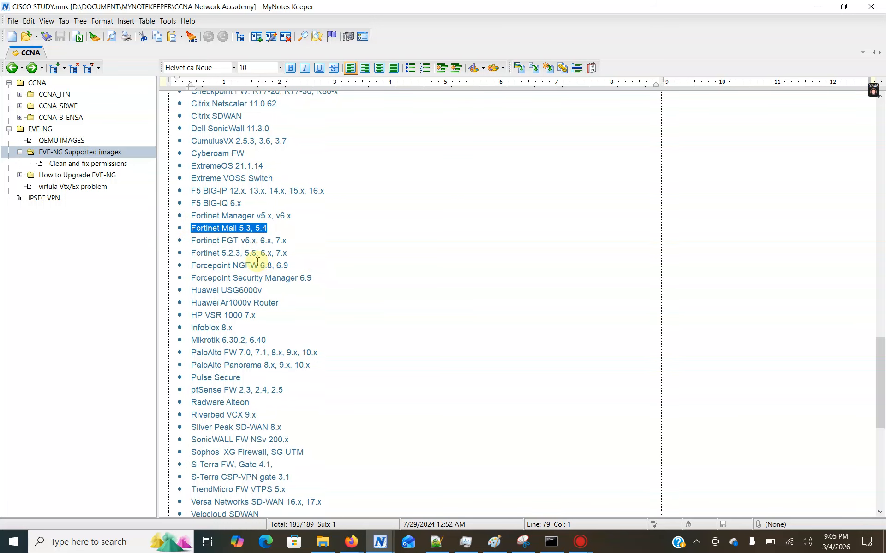
{"action": "scroll", "coordinate": [257, 261], "scroll_direction": "up", "scroll_amount": 1}
{"action": "left_click", "coordinate": [257, 221]}
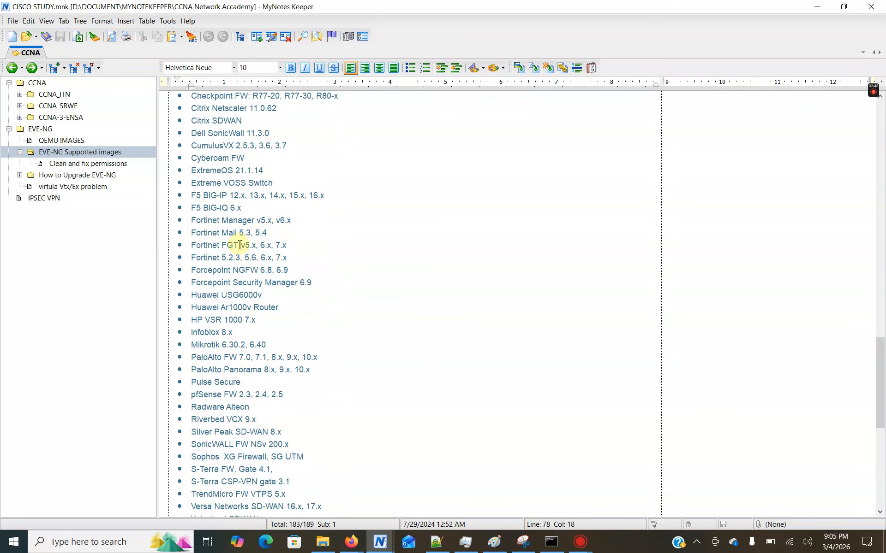
{"action": "scroll", "coordinate": [235, 194], "scroll_direction": "down", "scroll_amount": 1}
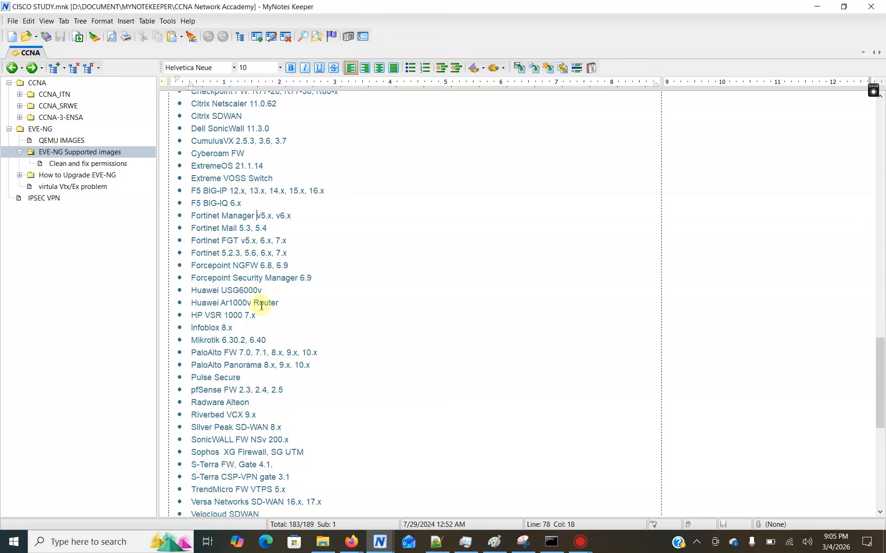
Step: Examine the Sophos, Cyberoam, Dell SonicWall, Fortinet and Huawei entries in the supported Qemu images list
{"action": "left_click_drag", "start_coordinate": [191, 452], "coordinate": [283, 452]}
{"action": "scroll", "coordinate": [261, 390], "scroll_direction": "up", "scroll_amount": 1}
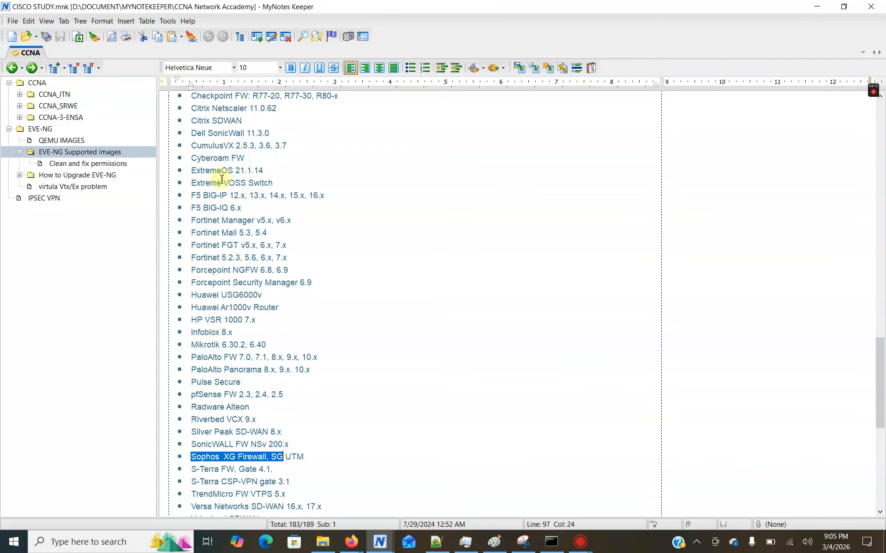
{"action": "left_click_drag", "start_coordinate": [240, 158], "coordinate": [134, 158]}
{"action": "left_click_drag", "start_coordinate": [222, 133], "coordinate": [178, 141]}
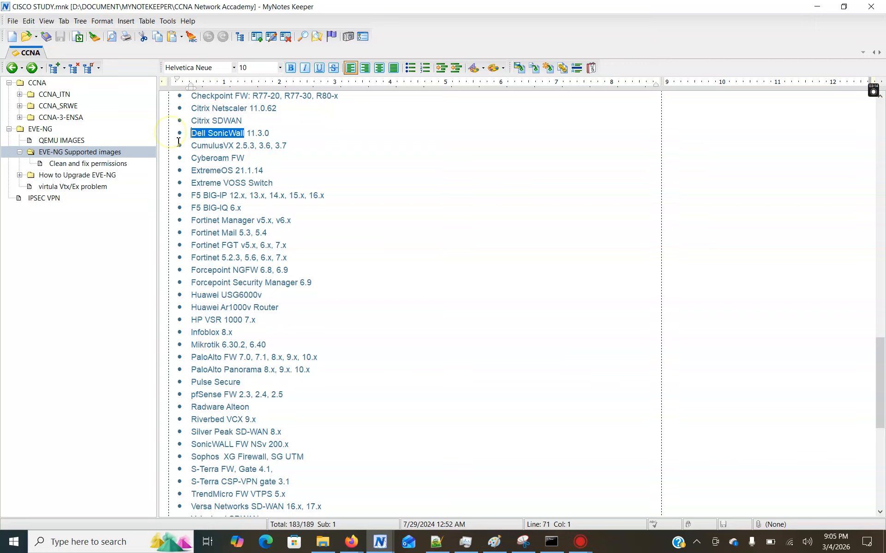
{"action": "left_click_drag", "start_coordinate": [267, 232], "coordinate": [190, 220]}
{"action": "left_click", "coordinate": [249, 270]}
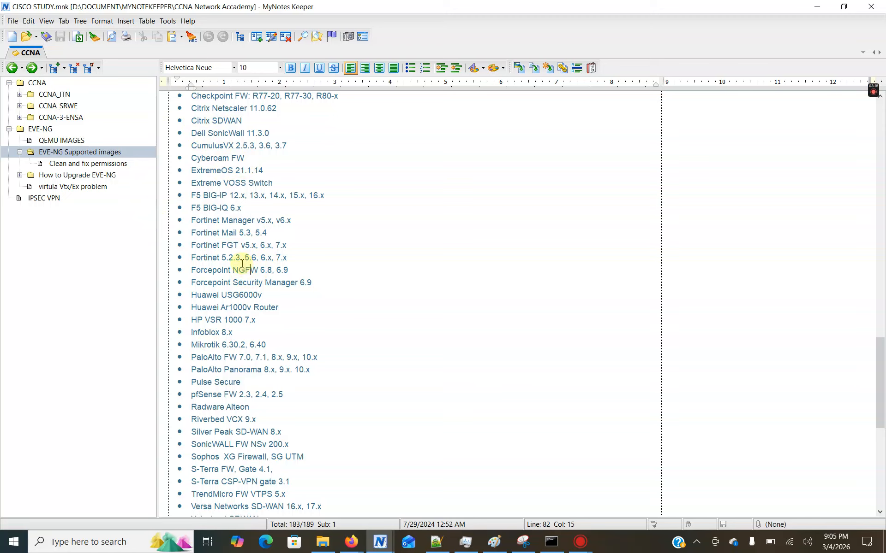
{"action": "left_click_drag", "start_coordinate": [191, 295], "coordinate": [279, 308]}
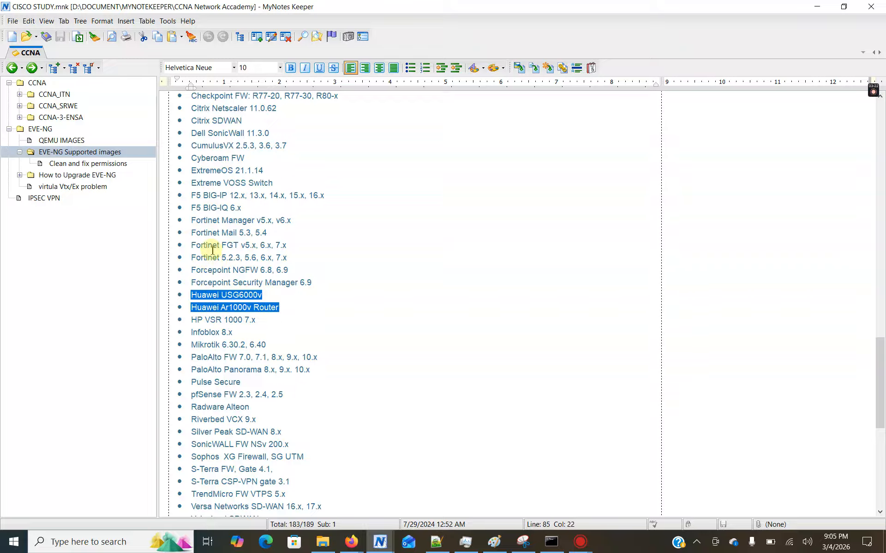
{"action": "scroll", "coordinate": [215, 243], "scroll_direction": "down", "scroll_amount": 1}
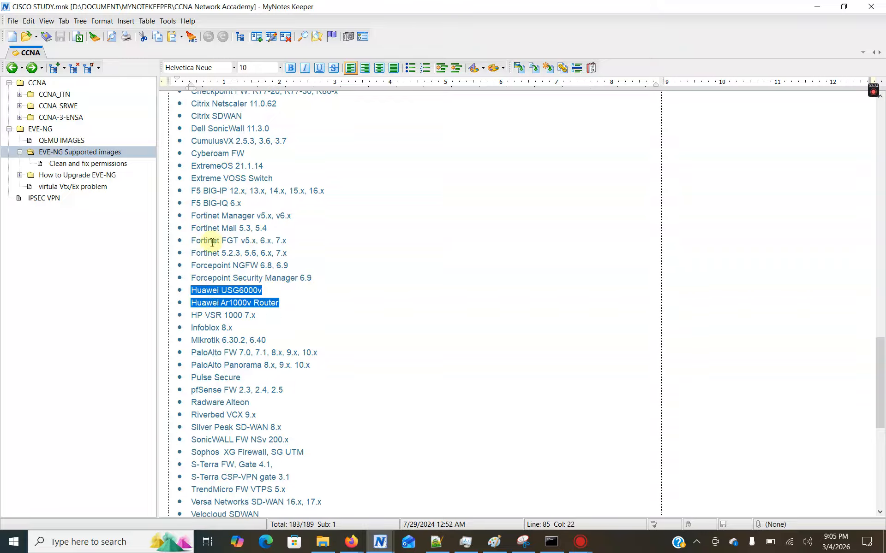
Step: View the fixpermissions command in the Clean and fix permissions note and return to EVE-NG Supported images
{"action": "left_click", "coordinate": [86, 166]}
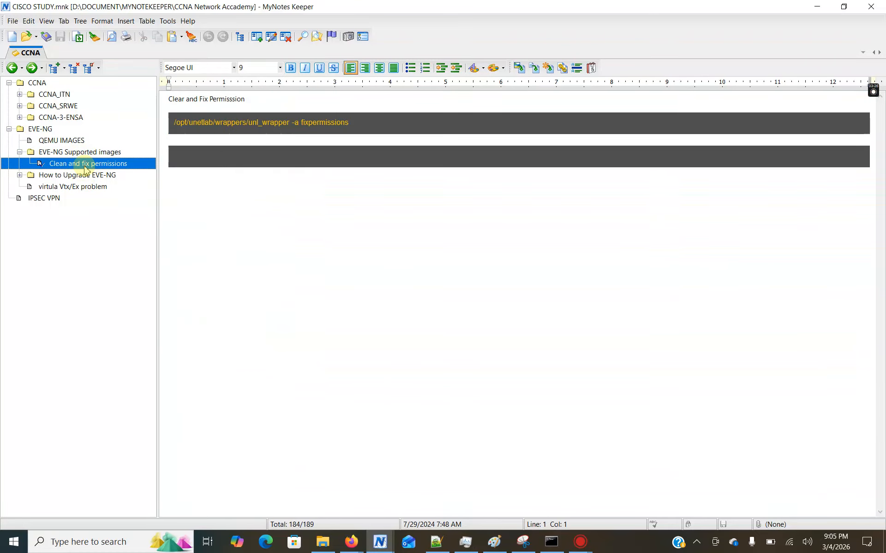
{"action": "triple_click", "coordinate": [264, 123]}
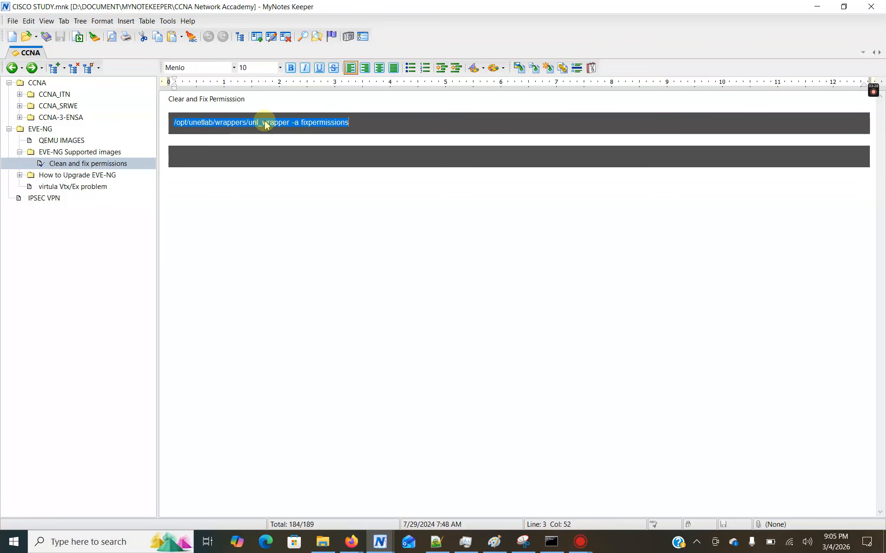
{"action": "left_click", "coordinate": [88, 152]}
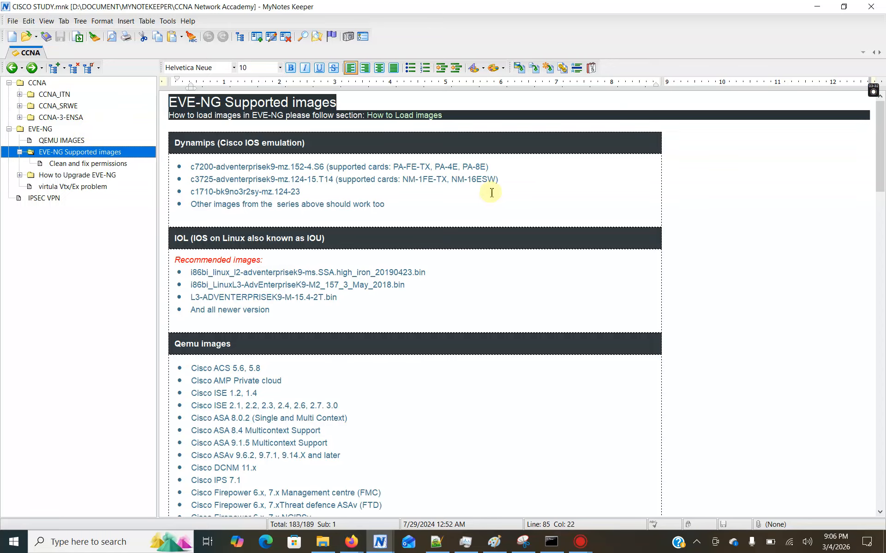
{"action": "left_click", "coordinate": [352, 544]}
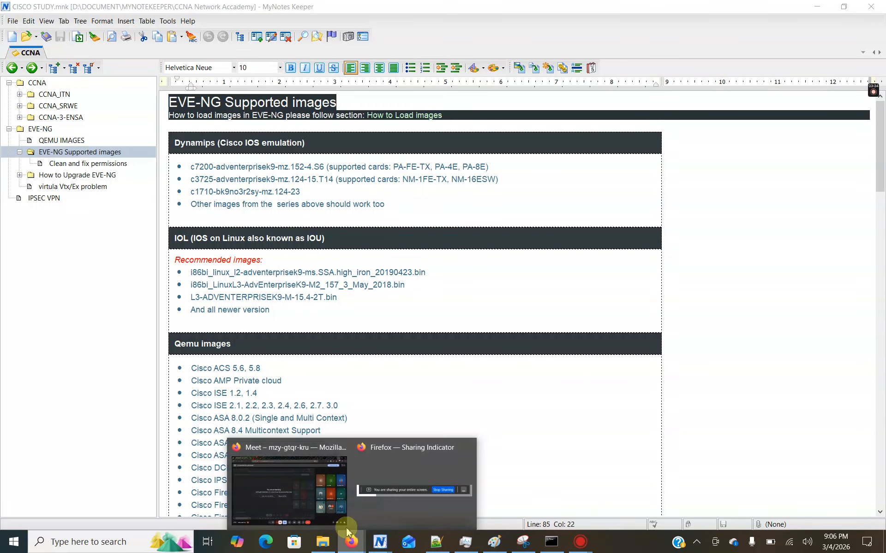
{"action": "left_click", "coordinate": [337, 513]}
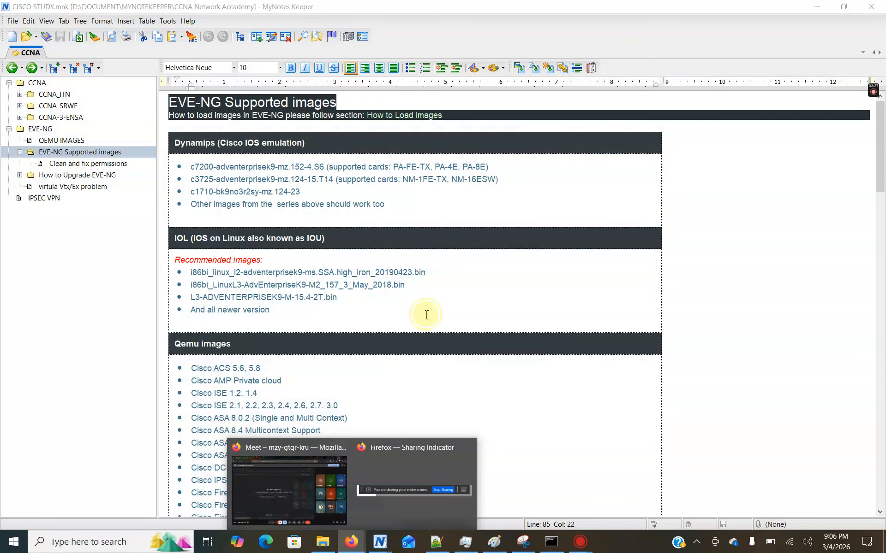
{"action": "left_click", "coordinate": [426, 315]}
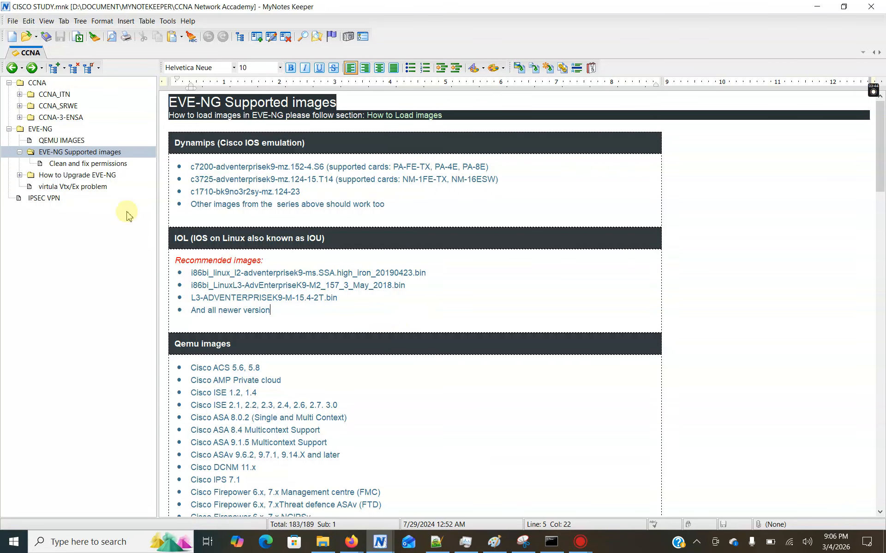
Step: Look over the Clean and fix permissions note and How to Upgrade EVE-NG topics, and open the virtula Vtx/Ex problem note
{"action": "left_click", "coordinate": [72, 164]}
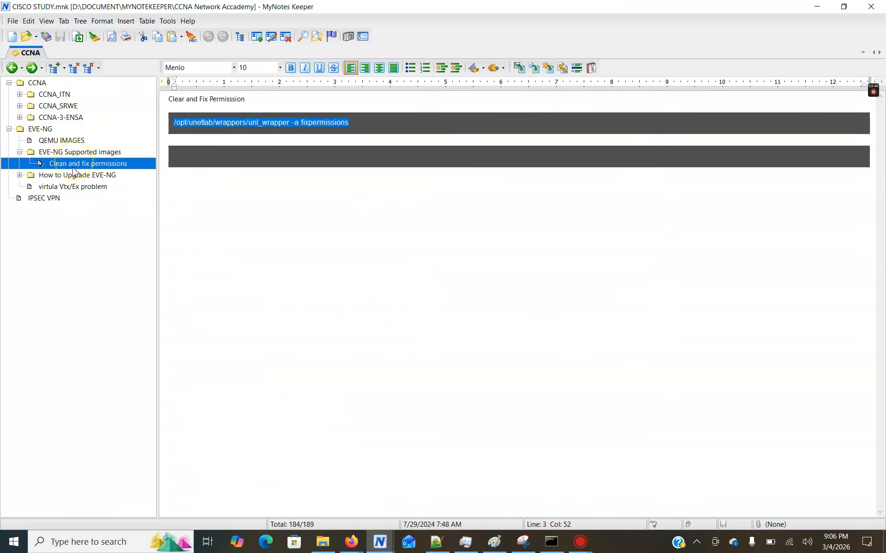
{"action": "left_click", "coordinate": [20, 175]}
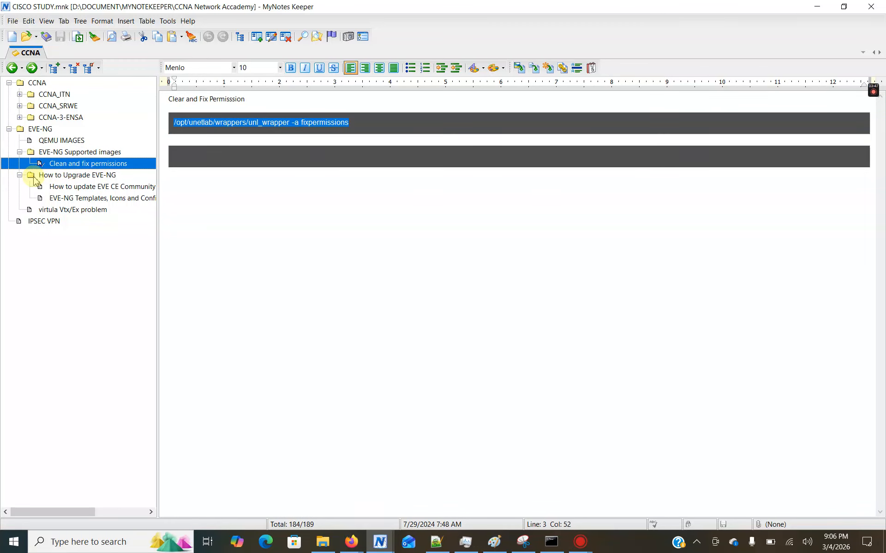
{"action": "left_click", "coordinate": [53, 213]}
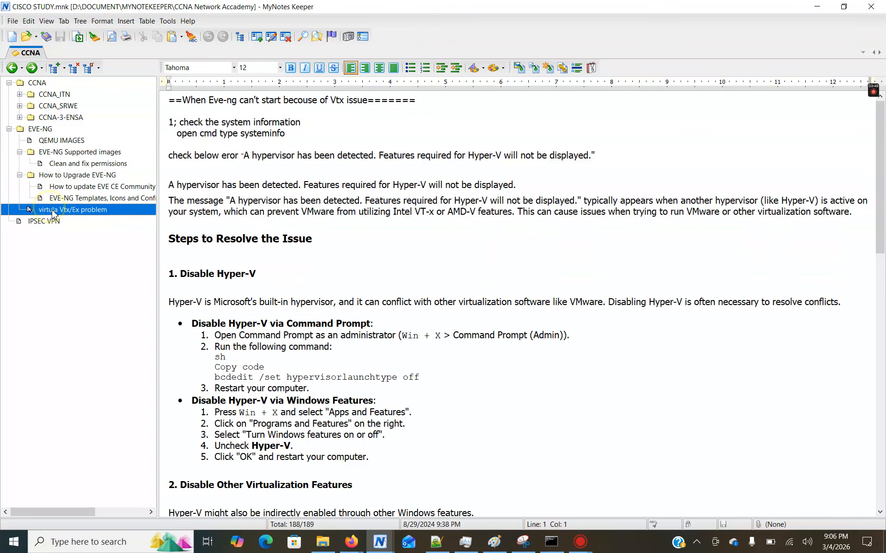
{"action": "left_click", "coordinate": [20, 175]}
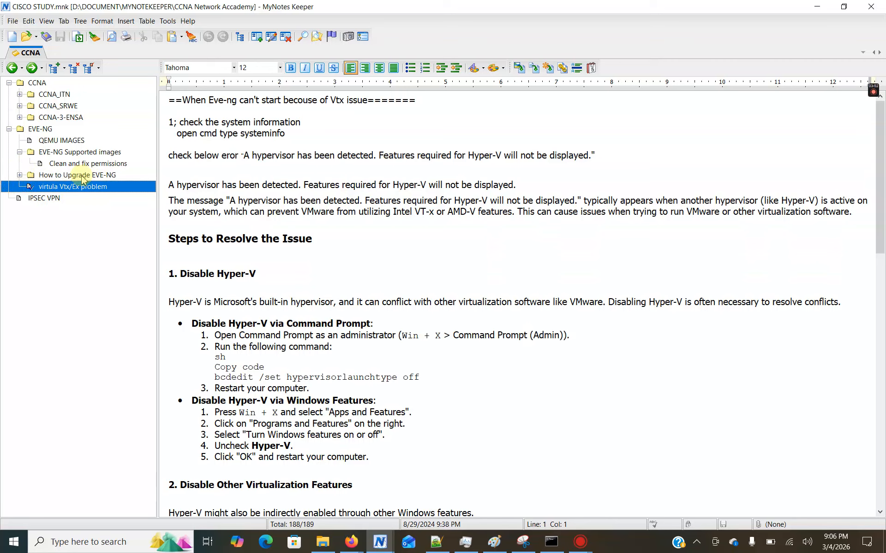
{"action": "left_click", "coordinate": [59, 187]}
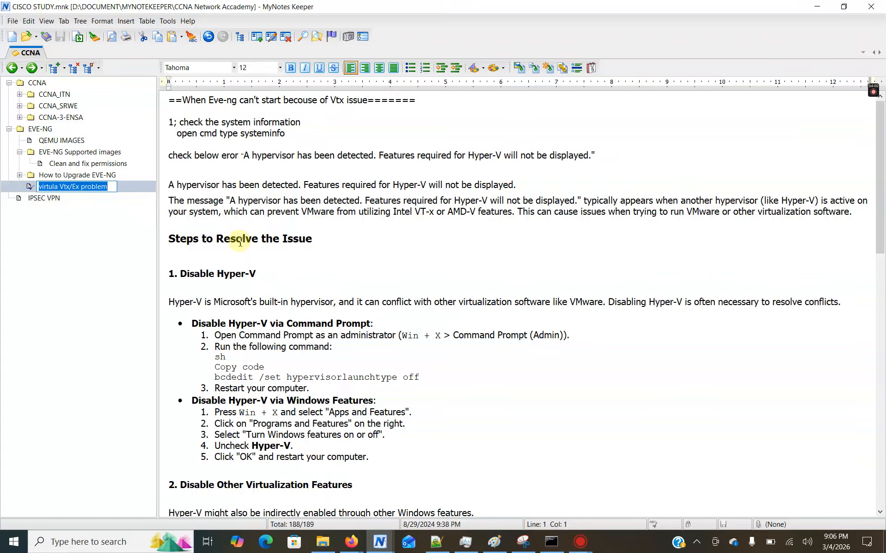
Step: Read the steps to resolve the Vtx issue, from disabling Hyper-V through the advanced Group Policy section
{"action": "scroll", "coordinate": [237, 236], "scroll_direction": "down", "scroll_amount": 6}
{"action": "scroll", "coordinate": [239, 226], "scroll_direction": "up", "scroll_amount": 5}
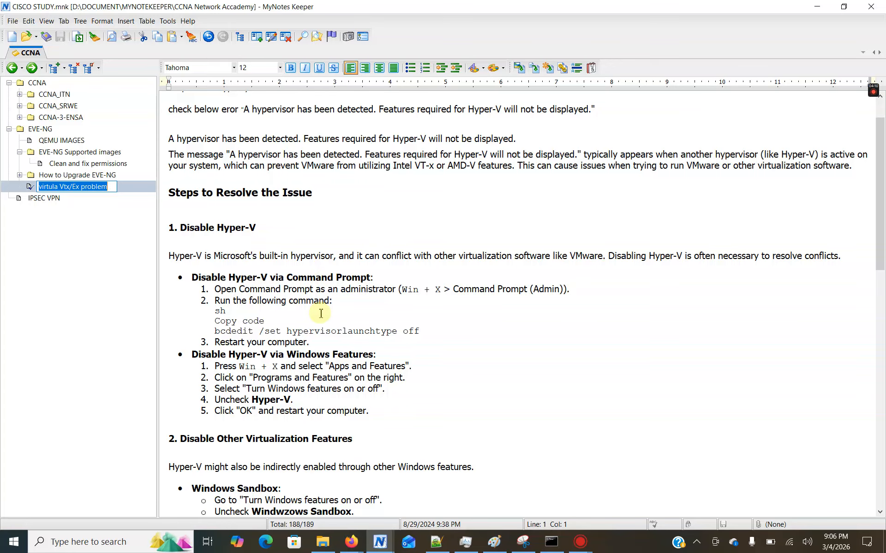
{"action": "left_click", "coordinate": [339, 331]}
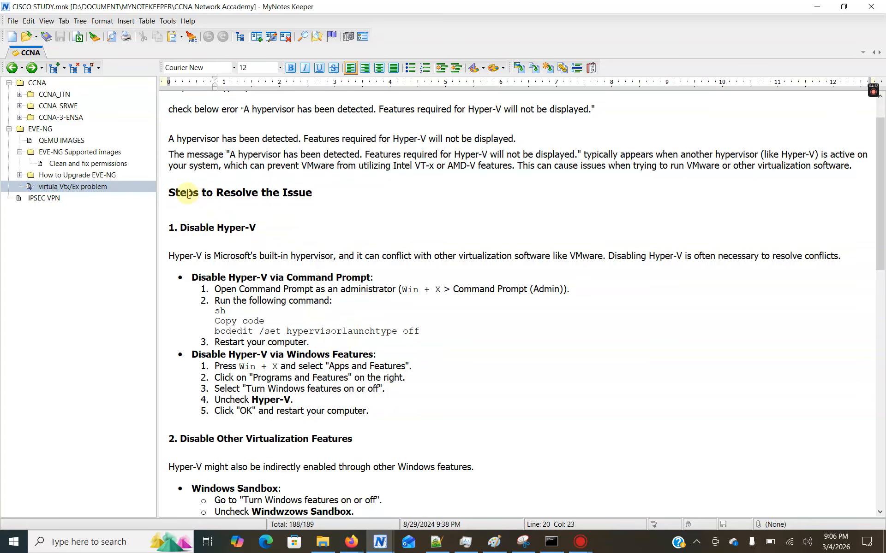
{"action": "left_click_drag", "start_coordinate": [169, 192], "coordinate": [322, 191]}
{"action": "scroll", "coordinate": [238, 288], "scroll_direction": "down", "scroll_amount": 10}
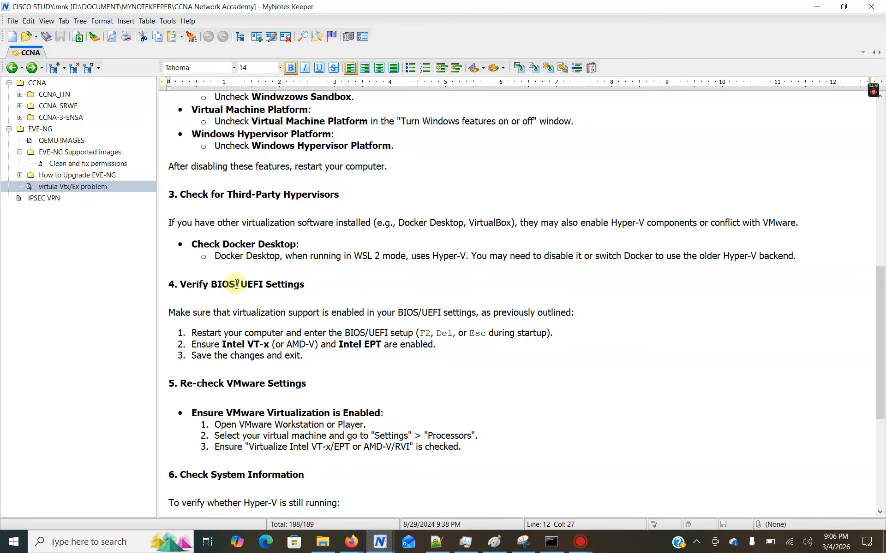
{"action": "scroll", "coordinate": [237, 284], "scroll_direction": "down", "scroll_amount": 6}
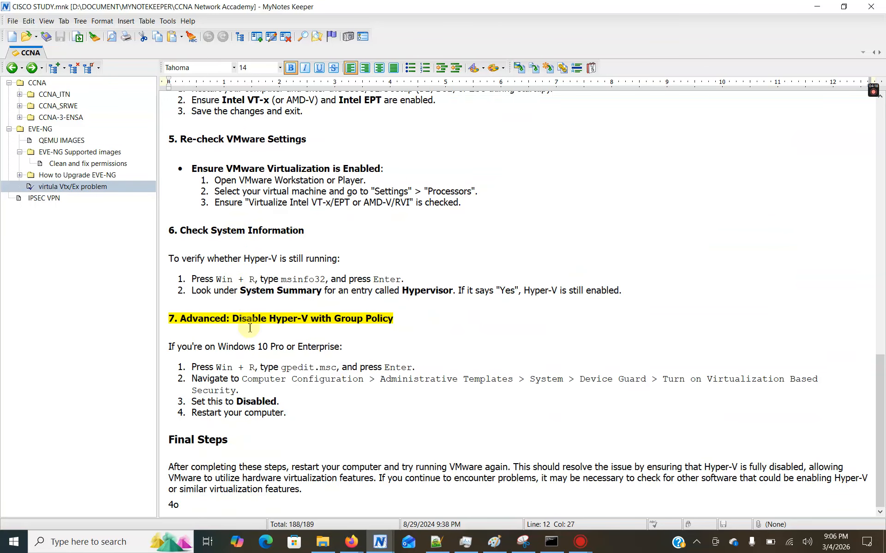
{"action": "double_click", "coordinate": [334, 318]}
{"action": "left_click", "coordinate": [334, 318]}
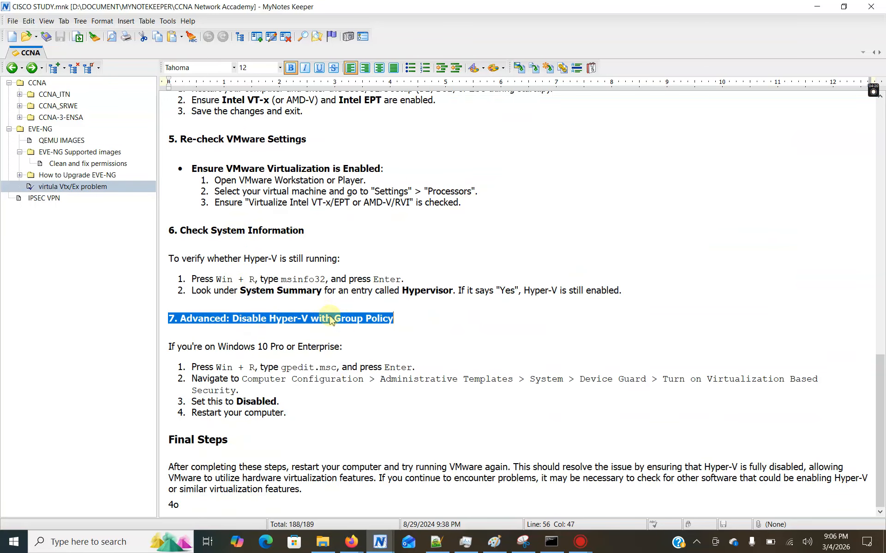
Step: Highlight the section 4 heading text "Verify BIOS/UEFI Settings" in yellow in the Vtx/Ex problem note
{"action": "scroll", "coordinate": [274, 294], "scroll_direction": "up", "scroll_amount": 4}
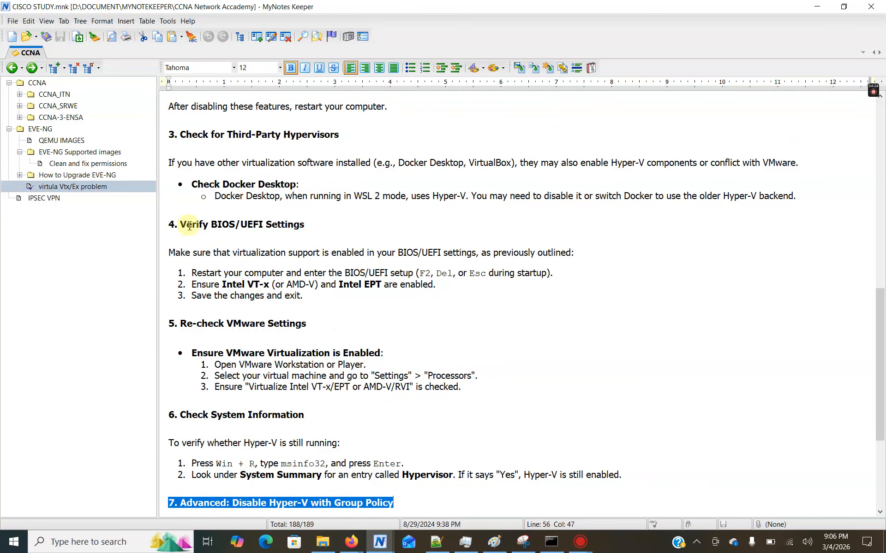
{"action": "left_click_drag", "start_coordinate": [179, 225], "coordinate": [321, 231]}
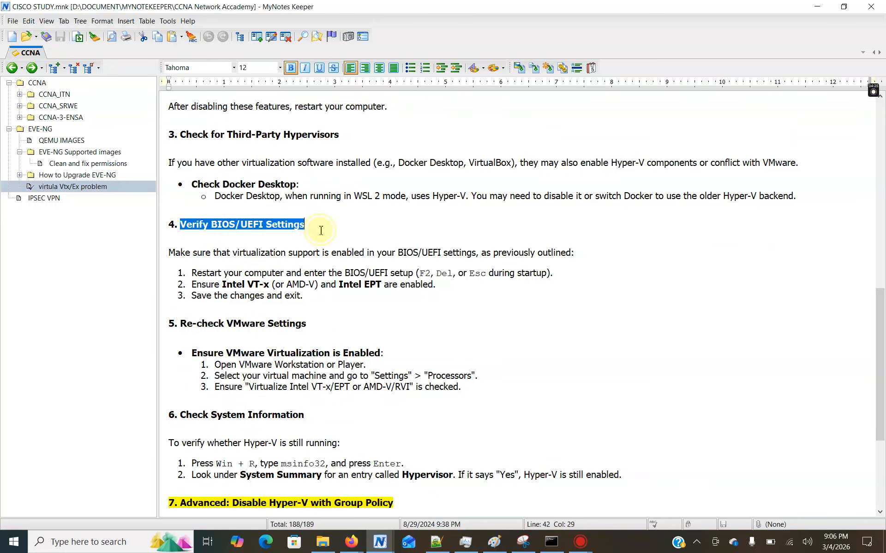
{"action": "right_click", "coordinate": [275, 225]}
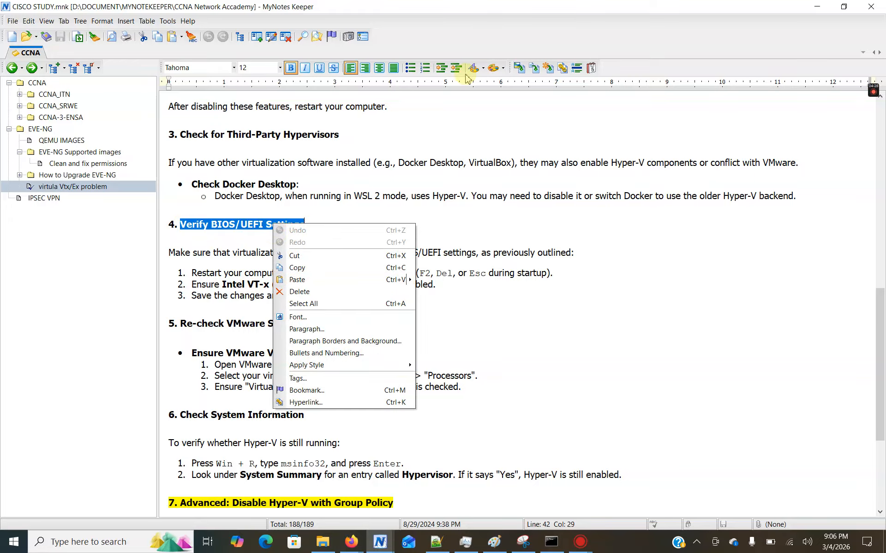
{"action": "left_click", "coordinate": [493, 67]}
{"action": "left_click", "coordinate": [504, 68]}
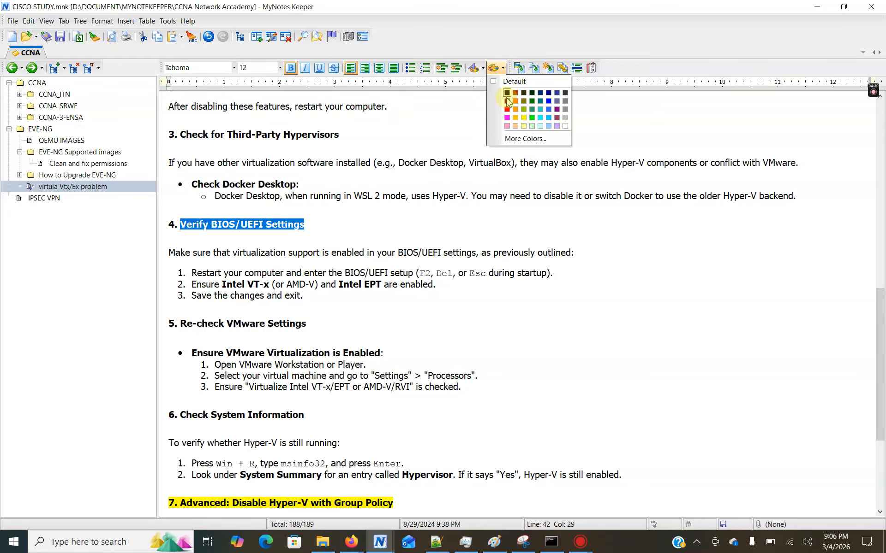
{"action": "left_click", "coordinate": [527, 119]}
{"action": "left_click", "coordinate": [392, 196]}
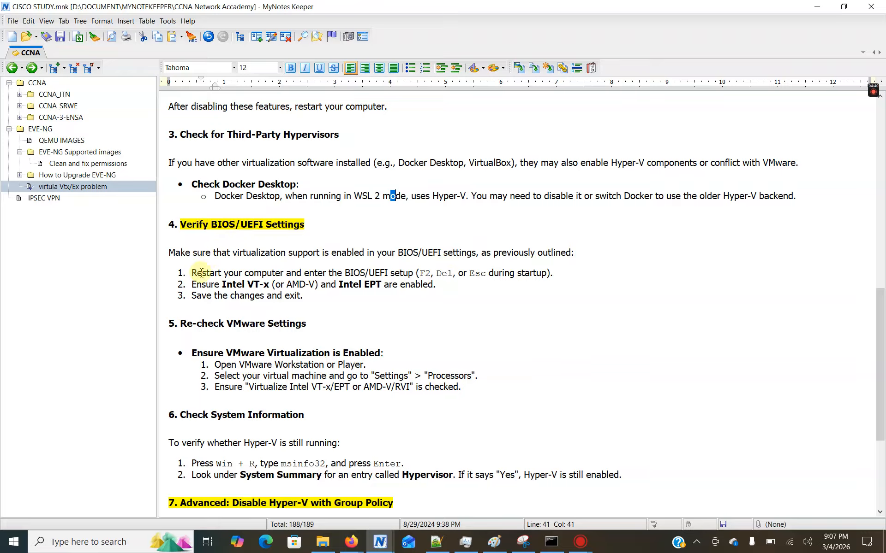
Step: Read the BIOS/UEFI steps on entering setup and enabling Intel VT-x or AMD-V and Intel EPT
{"action": "left_click", "coordinate": [427, 274]}
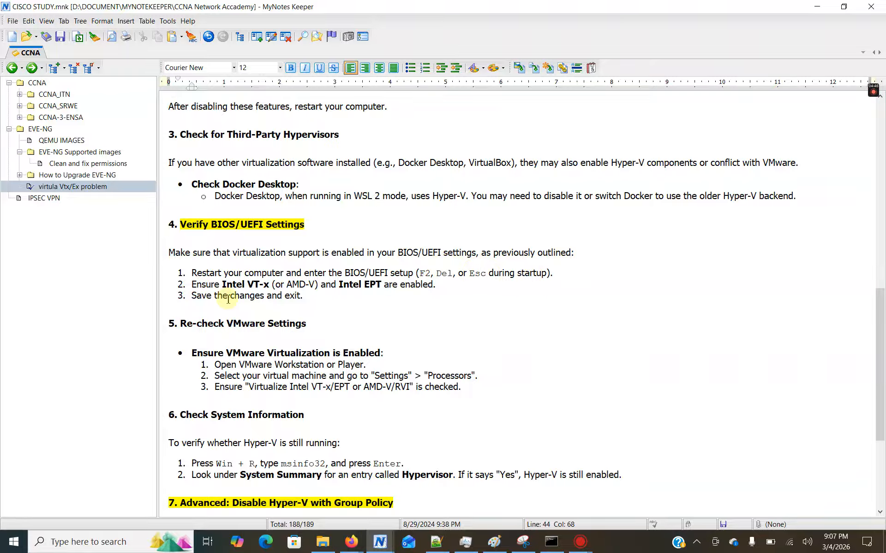
{"action": "left_click_drag", "start_coordinate": [222, 284], "coordinate": [319, 286]}
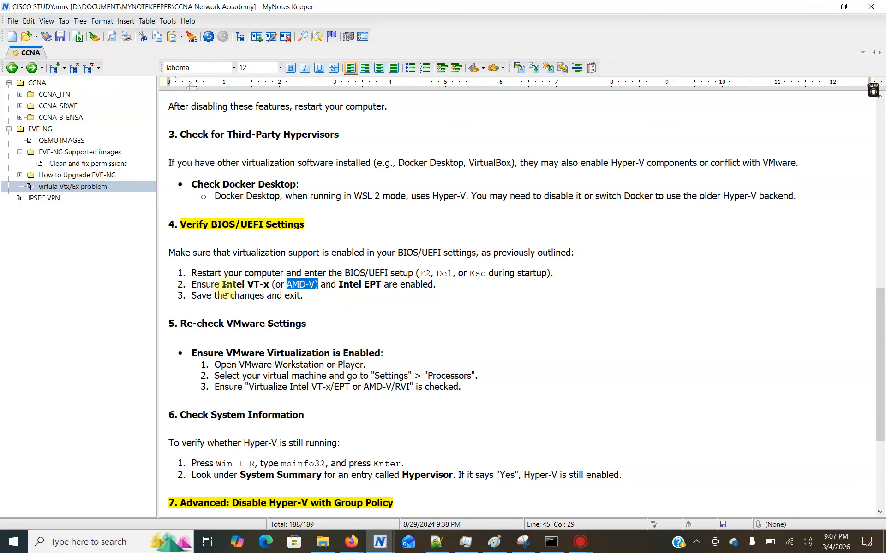
{"action": "left_click_drag", "start_coordinate": [224, 286], "coordinate": [272, 285]}
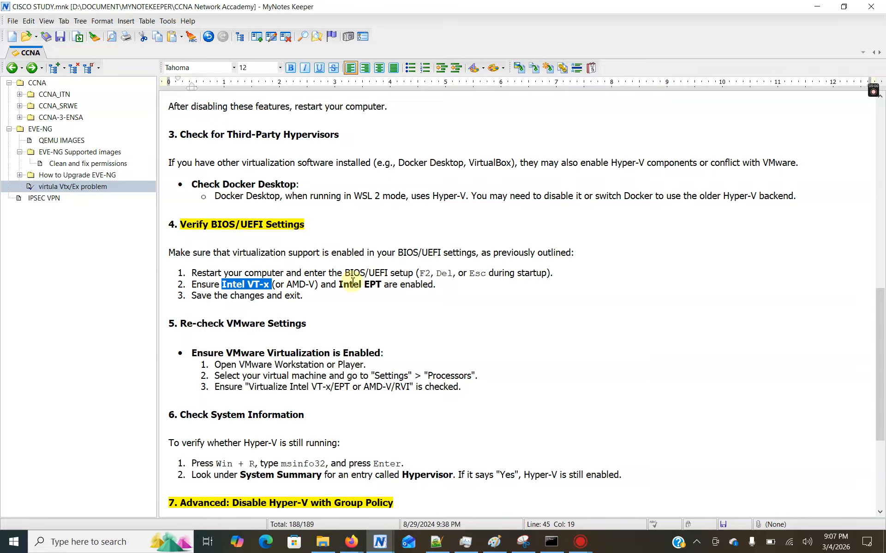
{"action": "left_click_drag", "start_coordinate": [339, 285], "coordinate": [434, 286]}
{"action": "double_click", "coordinate": [328, 286]}
{"action": "triple_click", "coordinate": [328, 286]}
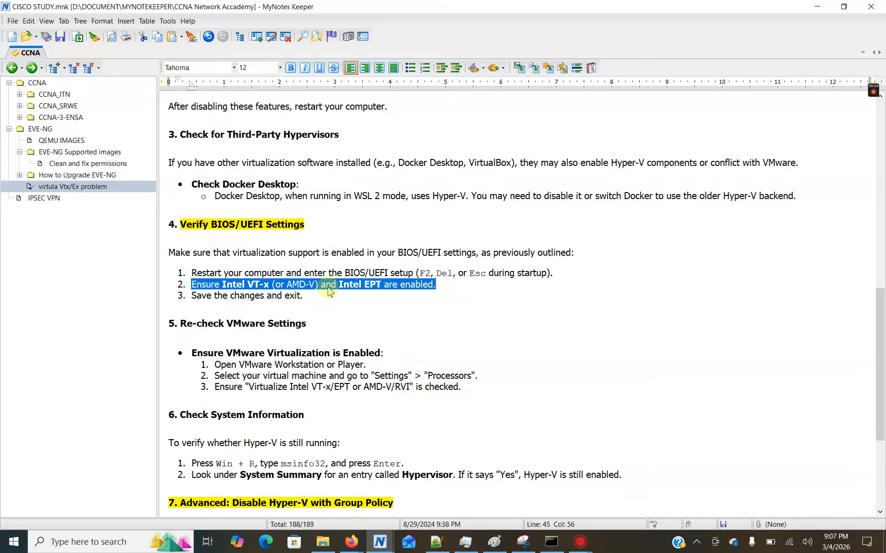
Step: Read the VMware settings, system information check and Group Policy sections of the note
{"action": "scroll", "coordinate": [226, 334], "scroll_direction": "down", "scroll_amount": 2}
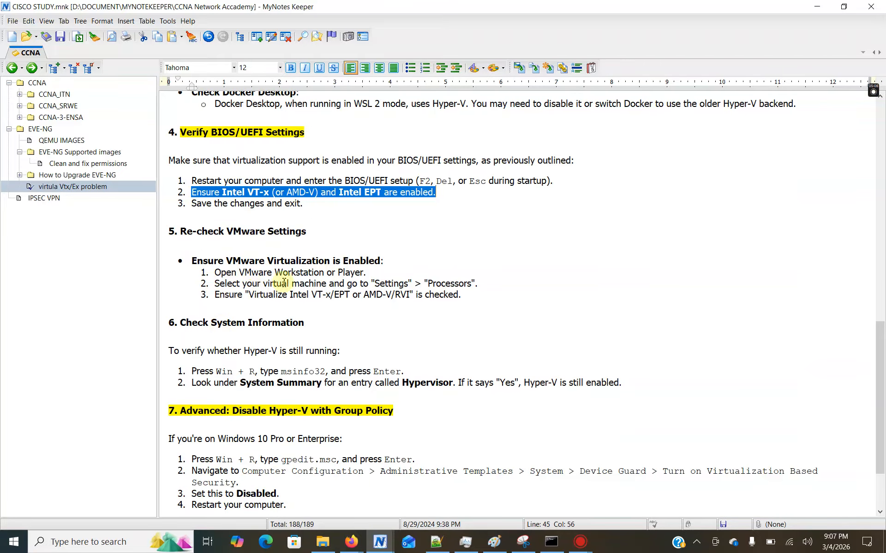
{"action": "scroll", "coordinate": [260, 279], "scroll_direction": "down", "scroll_amount": 2}
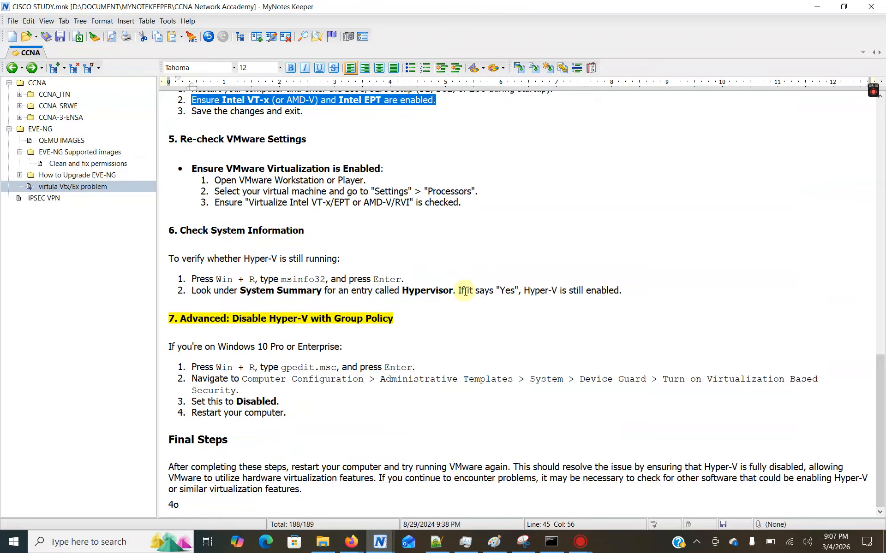
{"action": "left_click_drag", "start_coordinate": [176, 237], "coordinate": [247, 233]}
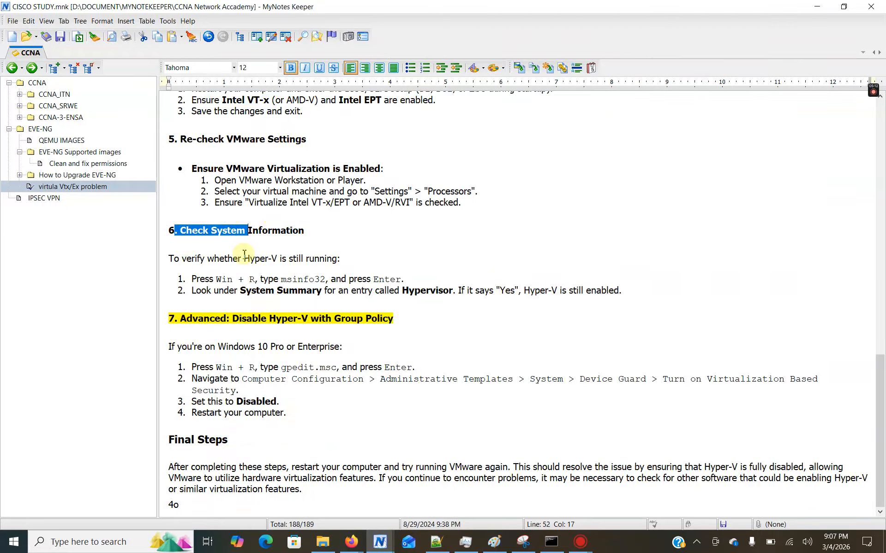
{"action": "left_click", "coordinate": [204, 239]}
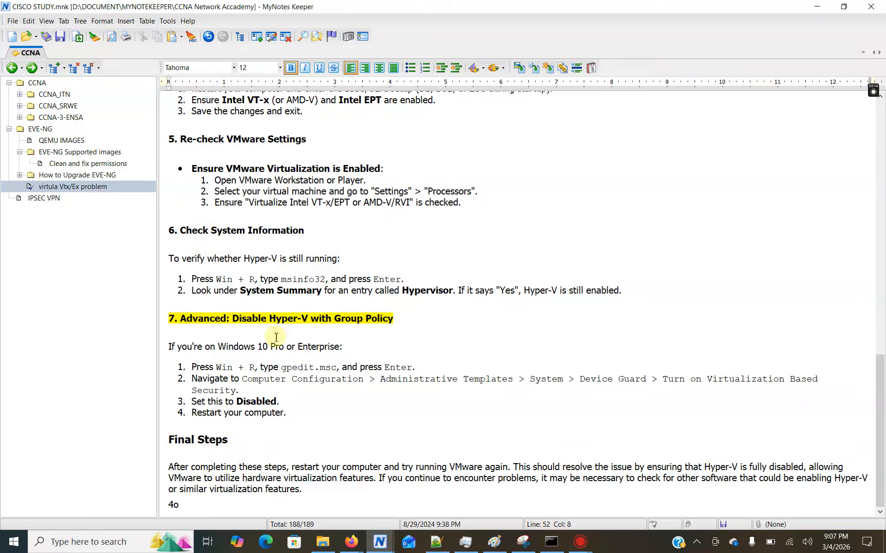
{"action": "left_click_drag", "start_coordinate": [500, 289], "coordinate": [625, 289]}
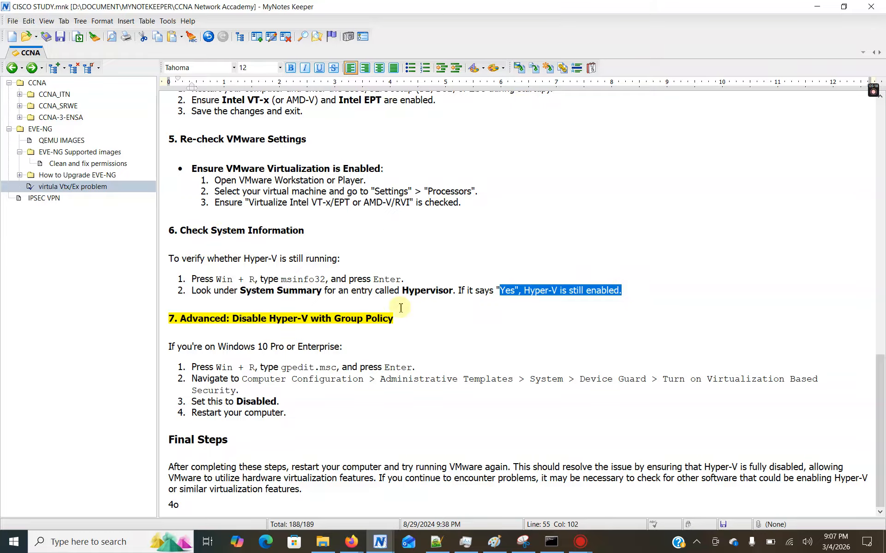
{"action": "left_click_drag", "start_coordinate": [305, 412], "coordinate": [178, 347]}
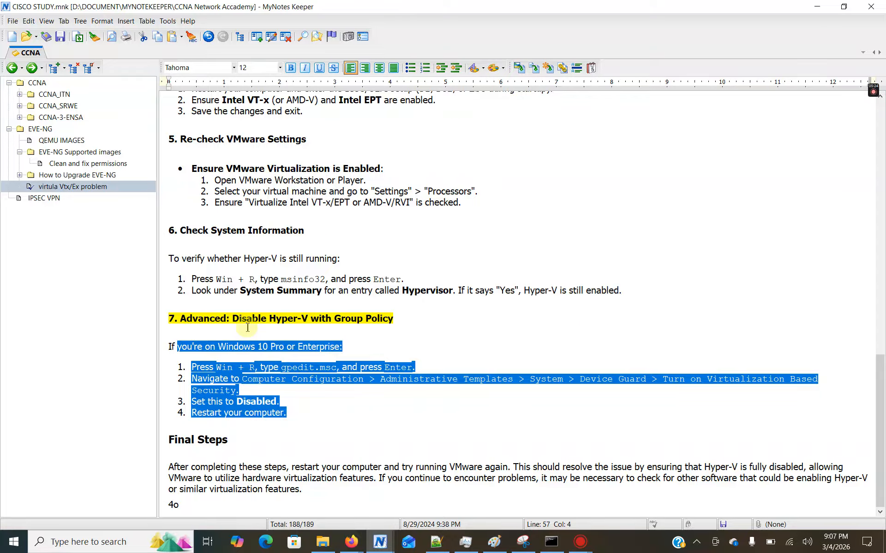
Step: Highlight the quoted error "A hypervisor has been detected. Features required for Hyper-V will not be displayed." in yellow near the note's start
{"action": "scroll", "coordinate": [296, 261], "scroll_direction": "up", "scroll_amount": 4}
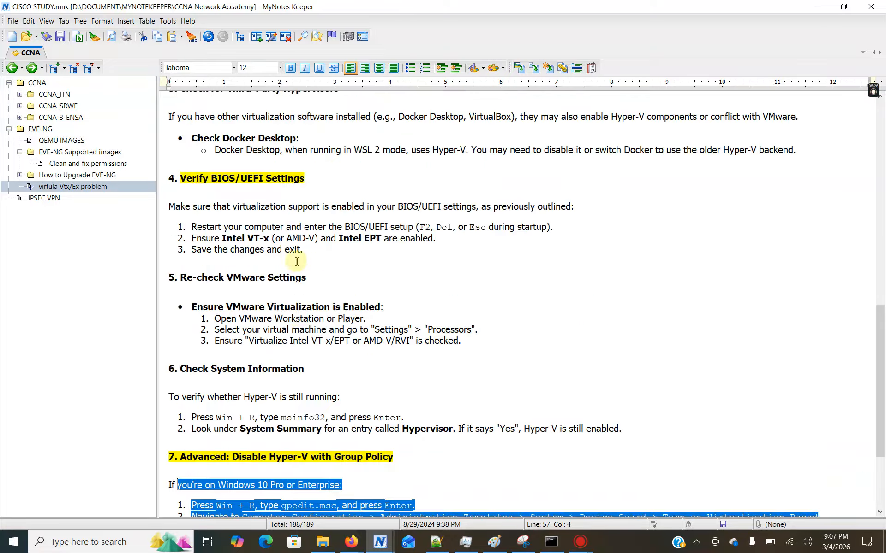
{"action": "scroll", "coordinate": [267, 236], "scroll_direction": "up", "scroll_amount": 1}
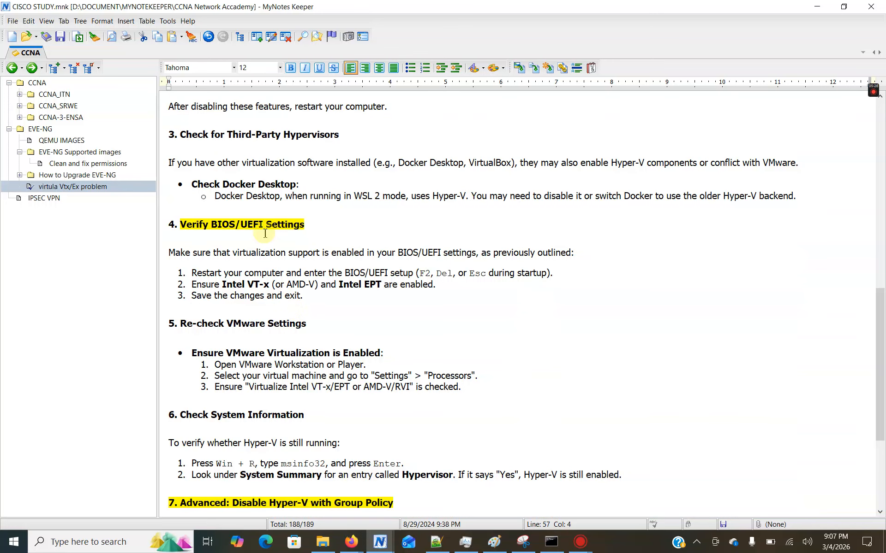
{"action": "scroll", "coordinate": [249, 221], "scroll_direction": "up", "scroll_amount": 3}
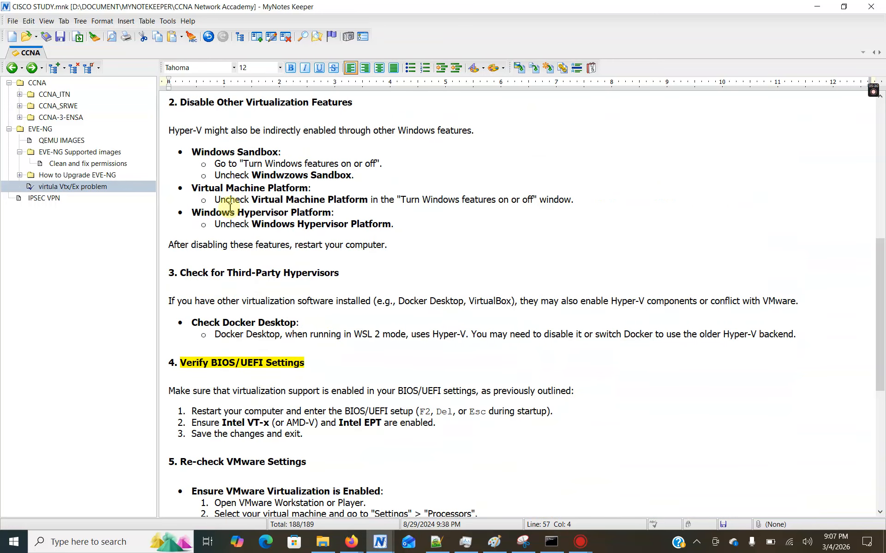
{"action": "scroll", "coordinate": [276, 199], "scroll_direction": "up", "scroll_amount": 3}
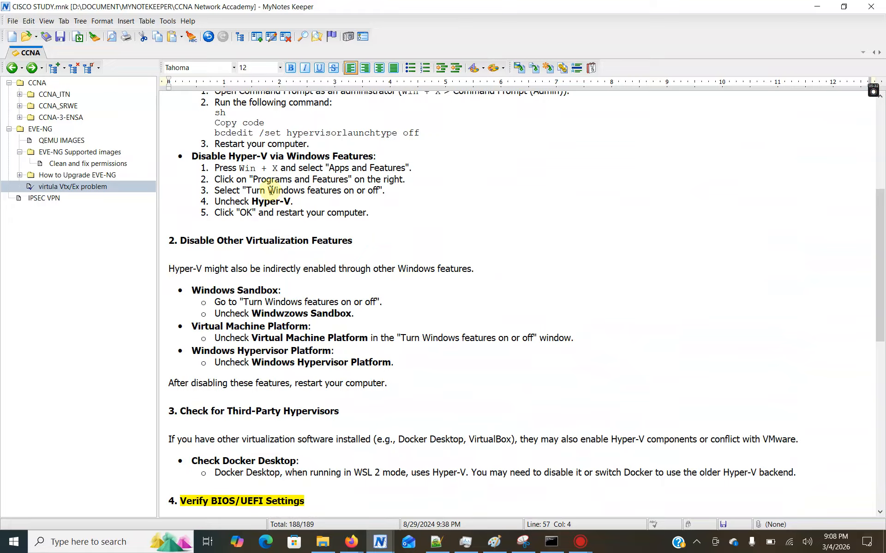
{"action": "scroll", "coordinate": [270, 190], "scroll_direction": "up", "scroll_amount": 5}
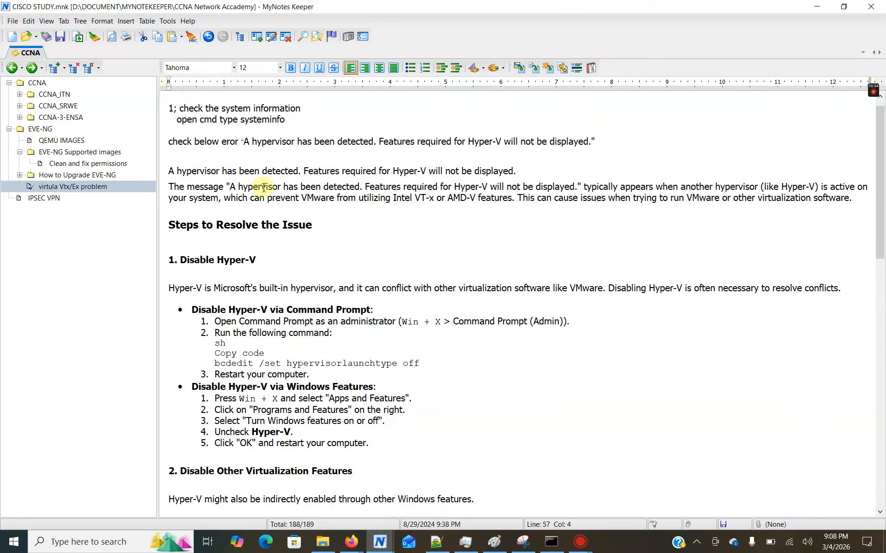
{"action": "left_click_drag", "start_coordinate": [594, 142], "coordinate": [296, 143]}
{"action": "left_click", "coordinate": [169, 151]}
{"action": "left_click_drag", "start_coordinate": [595, 141], "coordinate": [243, 142]}
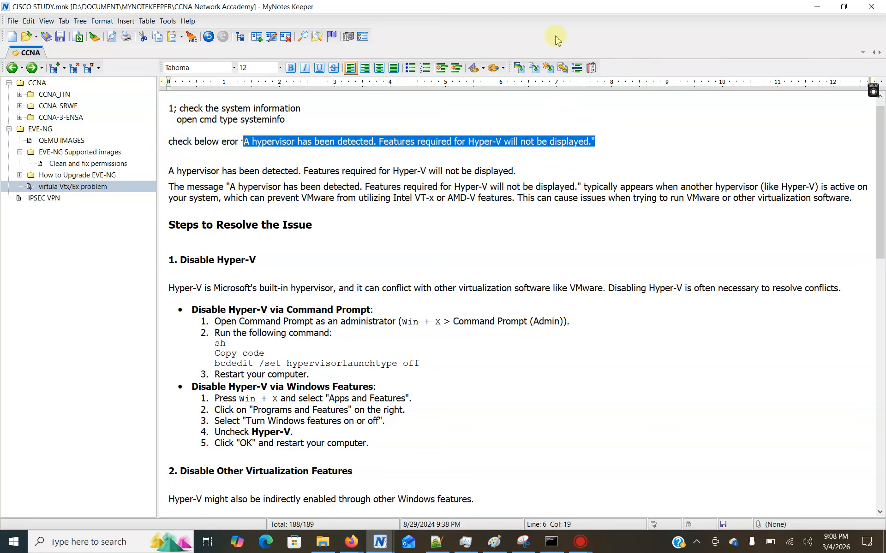
{"action": "left_click", "coordinate": [502, 69]}
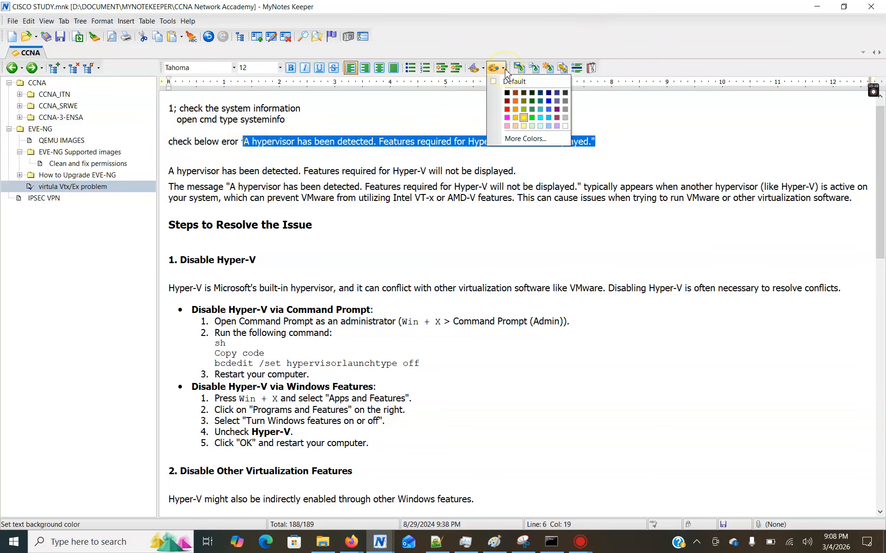
{"action": "left_click", "coordinate": [524, 121]}
{"action": "left_click", "coordinate": [448, 197]}
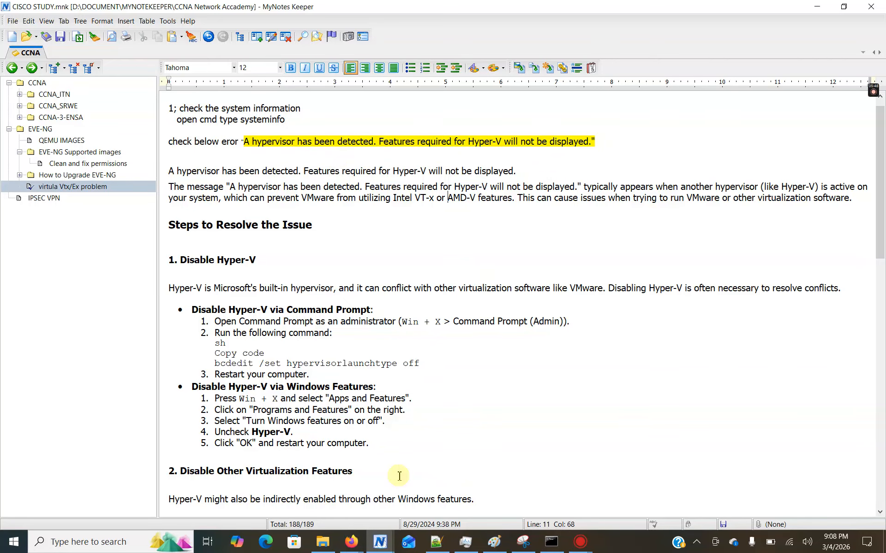
Step: Switch to Command Prompt, examine the Hyper-V Requirements section of the systeminfo output, and return to the Hyper-V resolution steps in MyNotes Keeper
{"action": "left_click", "coordinate": [549, 543]}
{"action": "left_click_drag", "start_coordinate": [438, 228], "coordinate": [6, 186]}
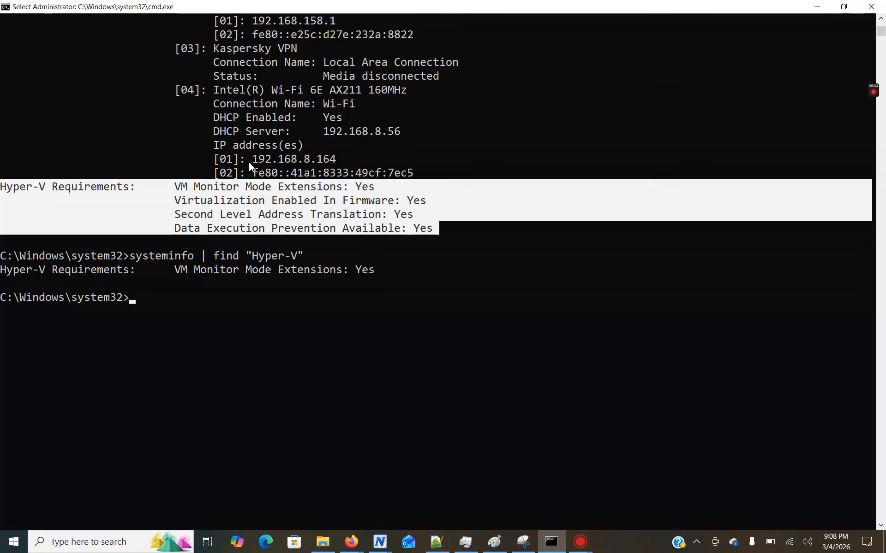
{"action": "left_click", "coordinate": [817, 6]}
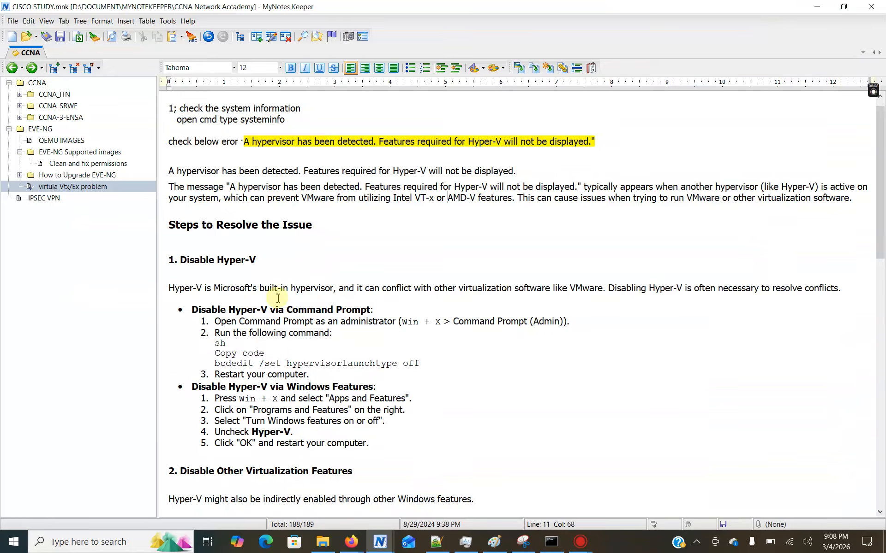
{"action": "scroll", "coordinate": [277, 314], "scroll_direction": "down", "scroll_amount": 5}
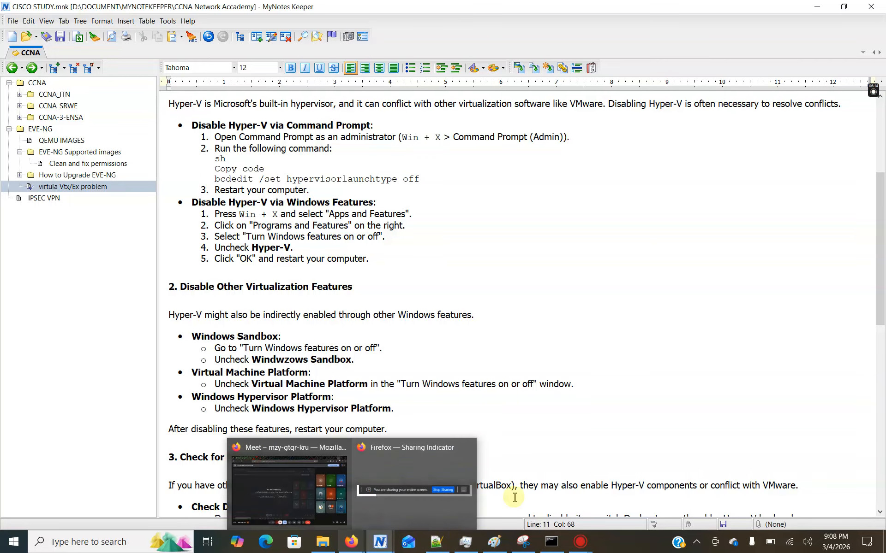
Step: Switch to Notepad++ and add the item "2) install winscp/ fileziler." at the end of the EVE-NG checklist
{"action": "left_click", "coordinate": [436, 542]}
{"action": "key", "text": "BackSpace"}
{"action": "key", "text": "BackSpace"}
{"action": "key", "text": "BackSpace"}
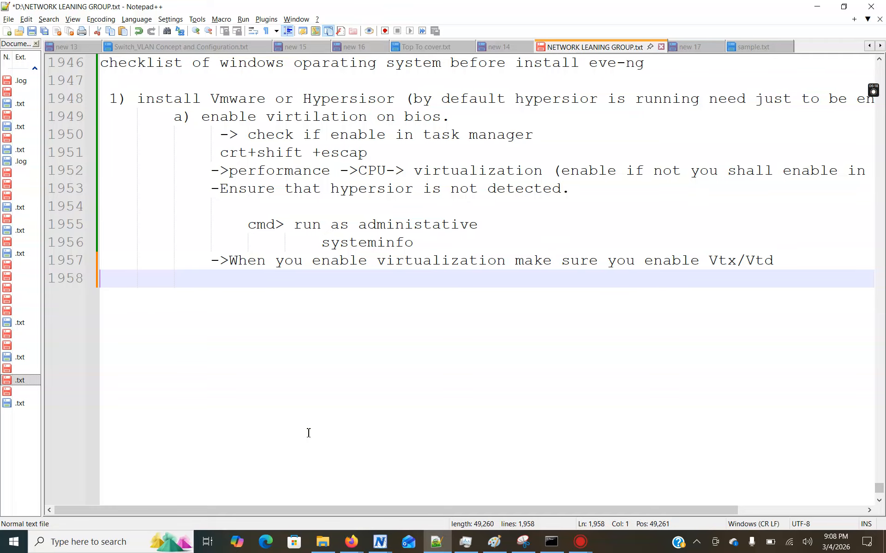
{"action": "type", "text": "2) install "}
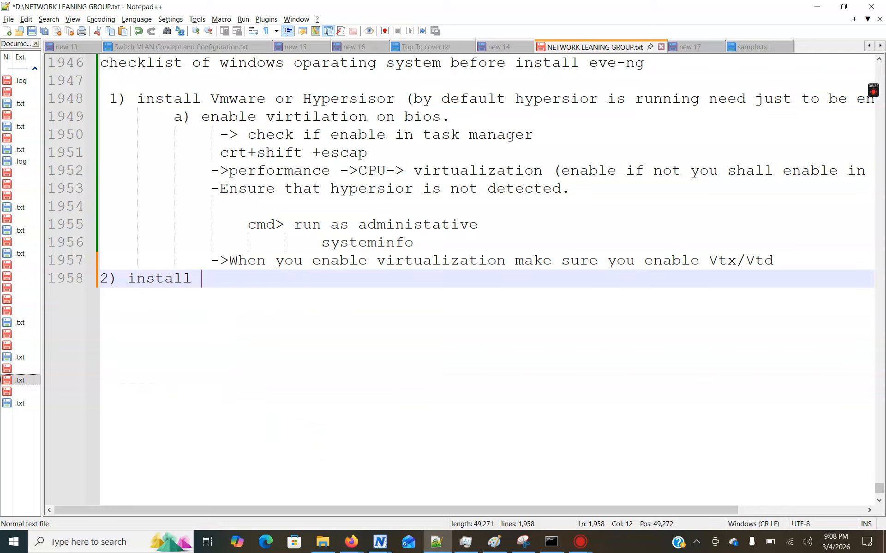
{"action": "type", "text": "winscp/ filezi"}
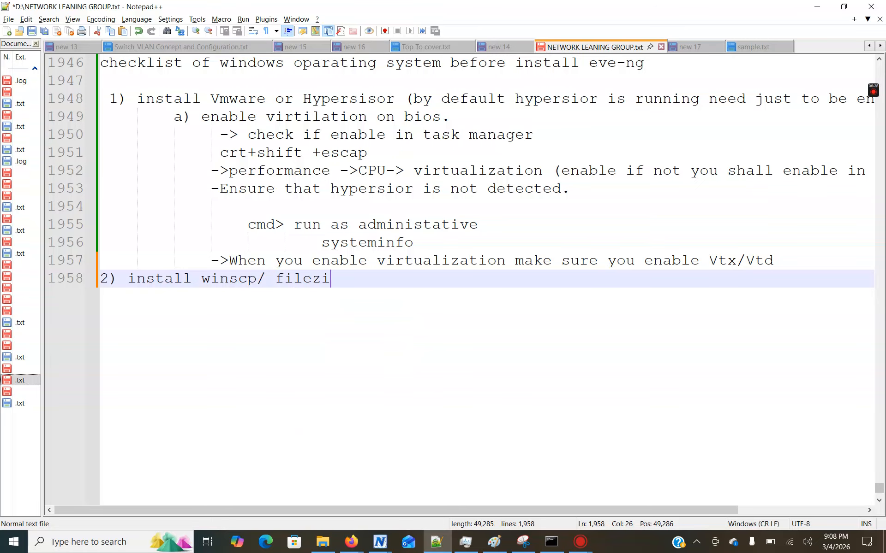
{"action": "type", "text": "ler."}
{"action": "key", "text": "Return"}
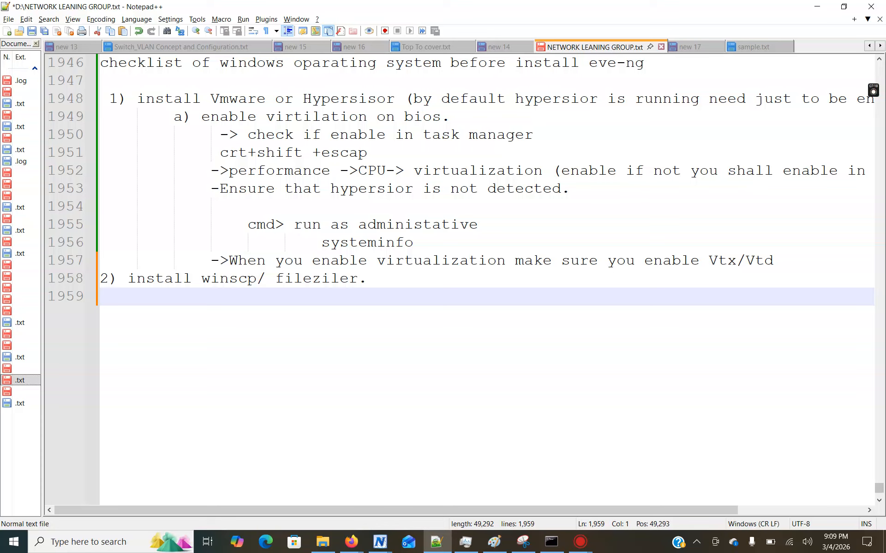
{"action": "type", "text": "etc/"}
{"action": "type", "text": "nmp"}
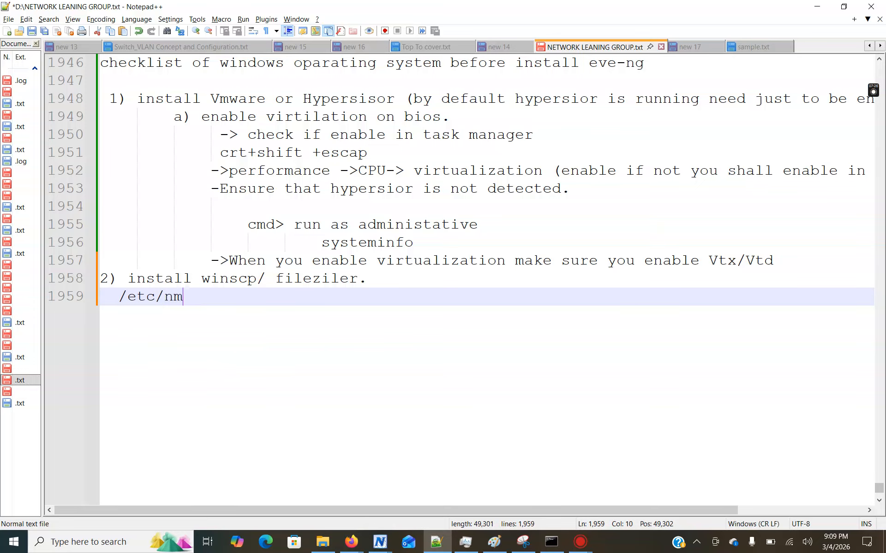
{"action": "key", "text": "BackSpace"}
{"action": "key", "text": "BackSpace"}
{"action": "type", "text": "mp"}
{"action": "left_click_drag", "start_coordinate": [156, 299], "coordinate": [203, 300]}
{"action": "left_click", "coordinate": [272, 349]}
{"action": "key", "text": "BackSpace"}
{"action": "key", "text": "BackSpace"}
{"action": "key", "text": "BackSpace"}
{"action": "key", "text": "BackSpace"}
{"action": "key", "text": "BackSpace"}
{"action": "key", "text": "BackSpace"}
{"action": "key", "text": "BackSpace"}
Step: Review the winscp and Vmware entries in the pre-install checklist
{"action": "double_click", "coordinate": [242, 279]}
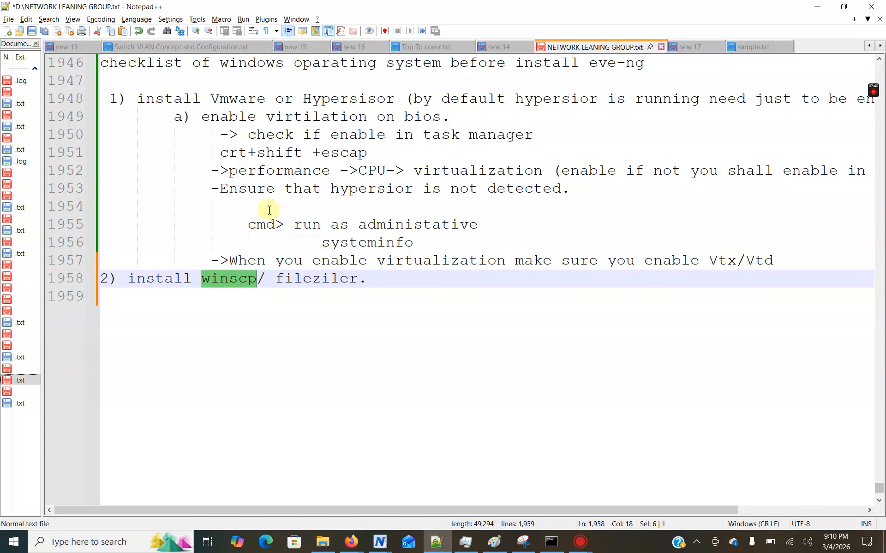
{"action": "left_click", "coordinate": [244, 98]}
{"action": "double_click", "coordinate": [244, 98]}
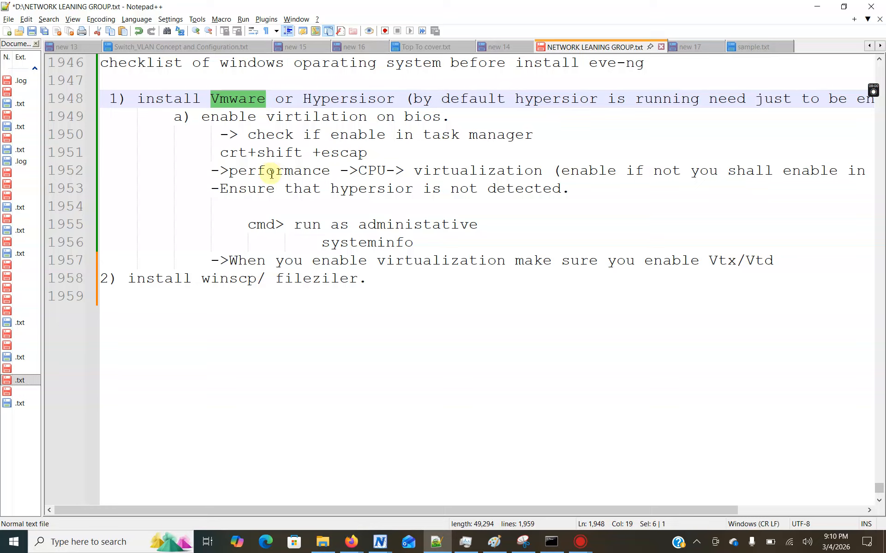
{"action": "left_click", "coordinate": [204, 297]}
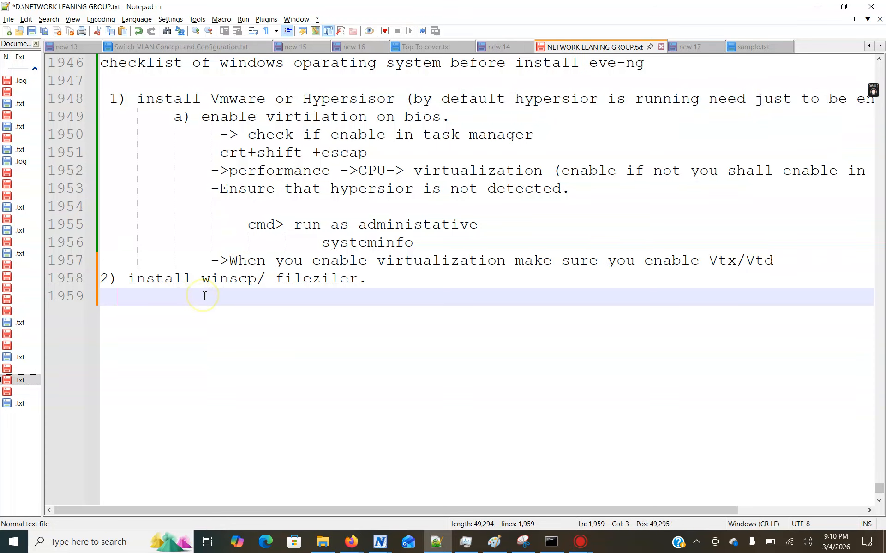
{"action": "left_click", "coordinate": [143, 280]}
{"action": "left_click", "coordinate": [129, 280]}
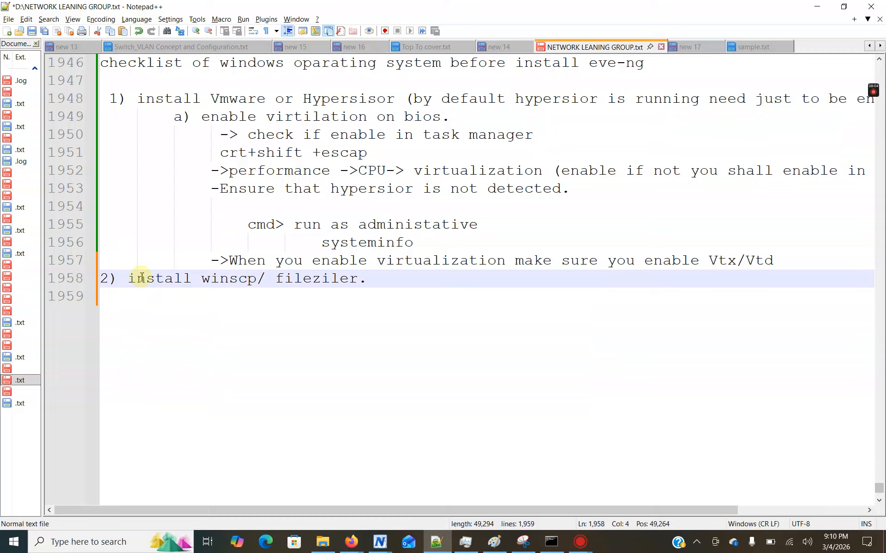
Step: Capitalize the first letter of "install" in checklist item 2 about winscp/ fileziler
{"action": "key", "text": "BackSpace"}
{"action": "type", "text": "I"}
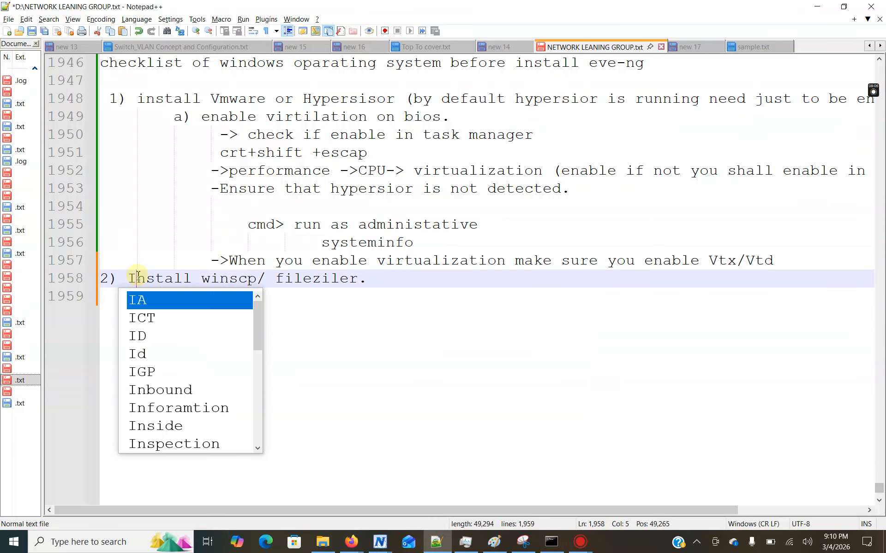
{"action": "double_click", "coordinate": [225, 280]}
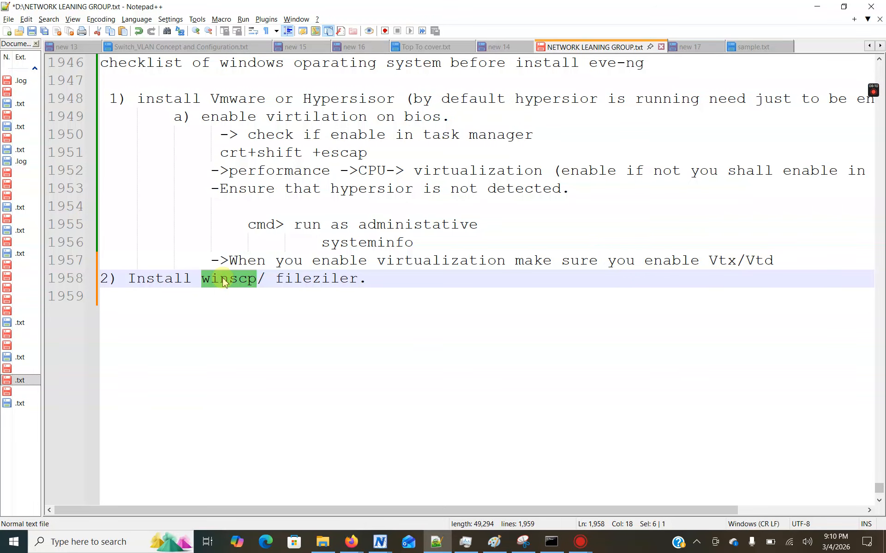
{"action": "left_click", "coordinate": [210, 295]}
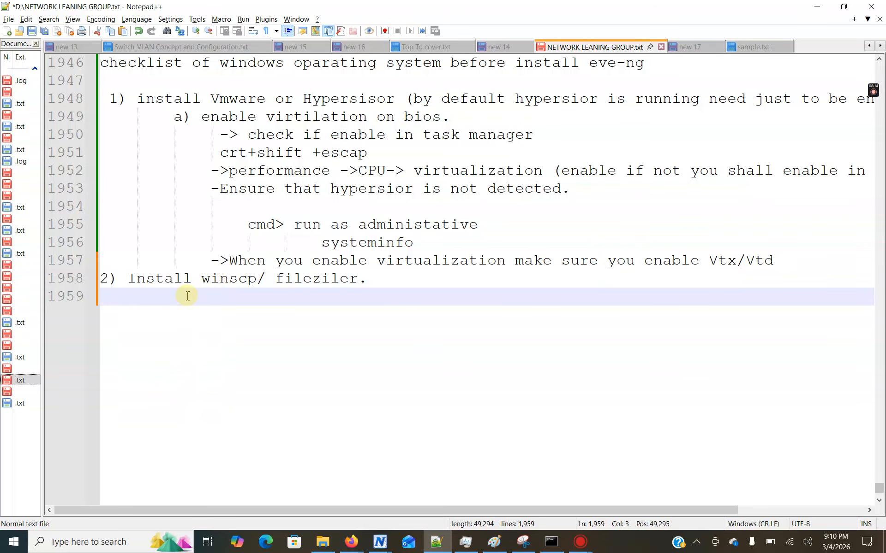
Step: Add the line "--next step is to dowload Eve-ng" below the checklist, separated by a blank line
{"action": "key", "text": "Return"}
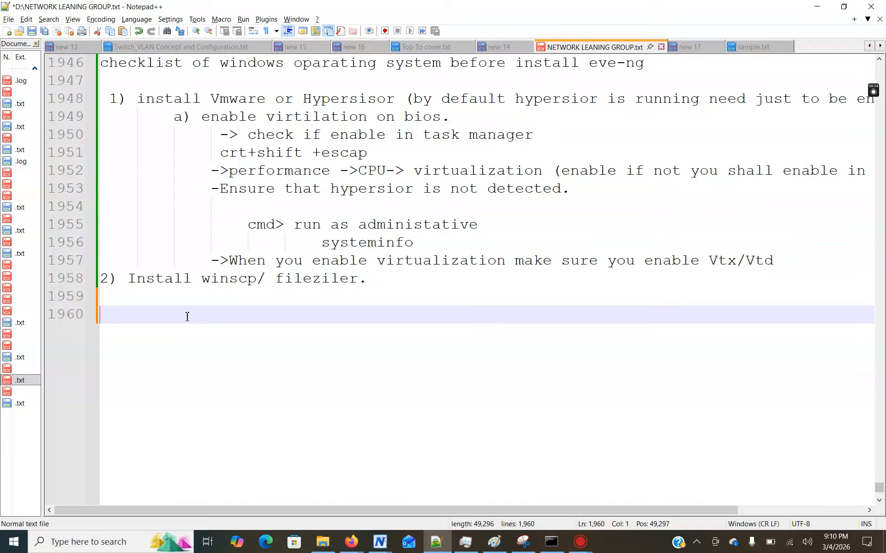
{"action": "type", "text": "netxyt"}
{"action": "key", "text": "BackSpace"}
{"action": "key", "text": "BackSpace"}
{"action": "key", "text": "BackSpace"}
{"action": "key", "text": "BackSpace"}
{"action": "type", "text": "xt step is to"}
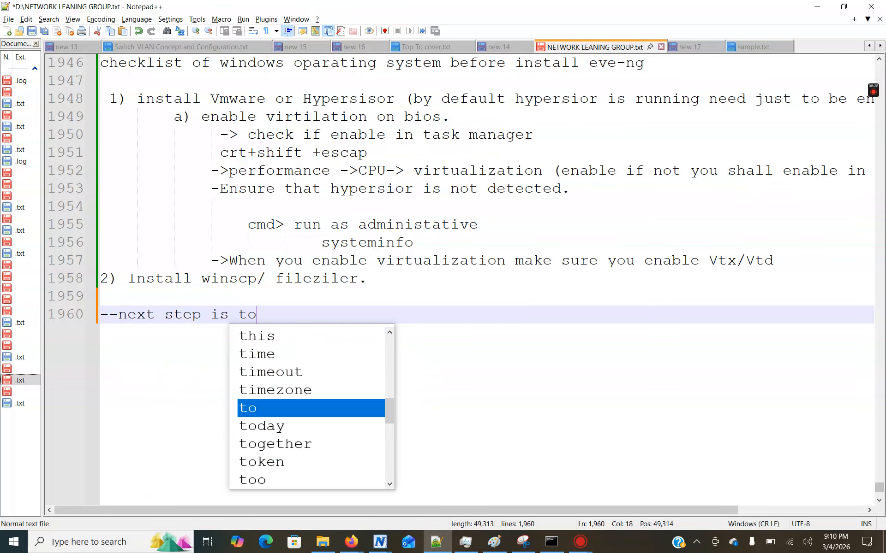
{"action": "type", "text": " book"}
{"action": "key", "text": "BackSpace"}
{"action": "key", "text": "BackSpace"}
{"action": "key", "text": "BackSpace"}
{"action": "type", "text": "dowload"}
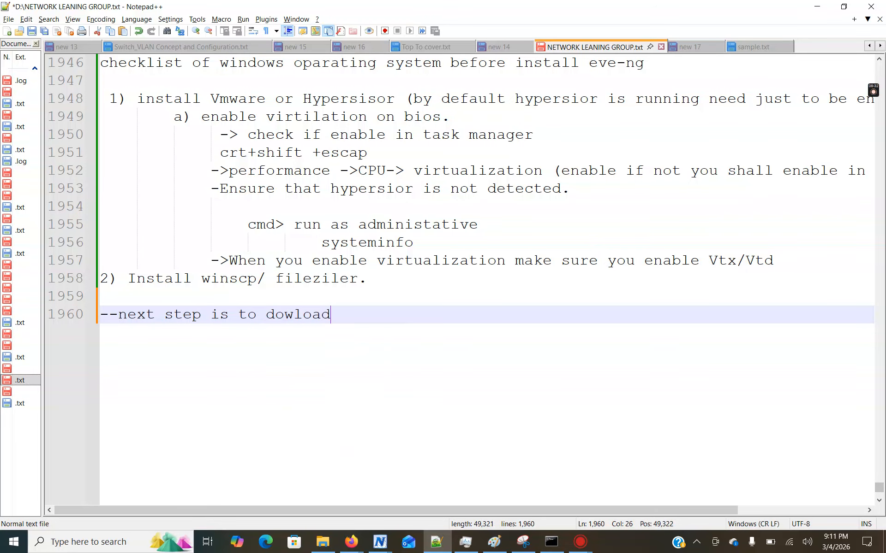
{"action": "type", "text": " Eve-n"}
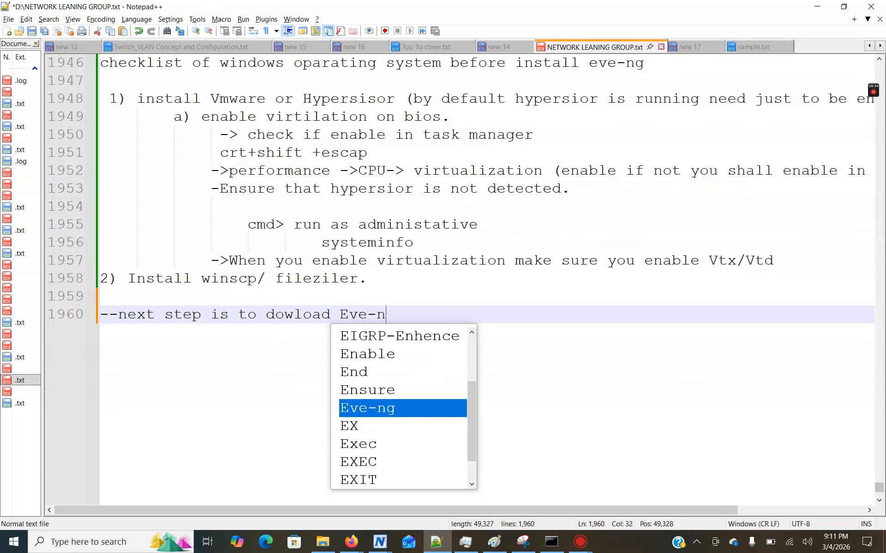
{"action": "type", "text": "g"}
{"action": "key", "text": "Return"}
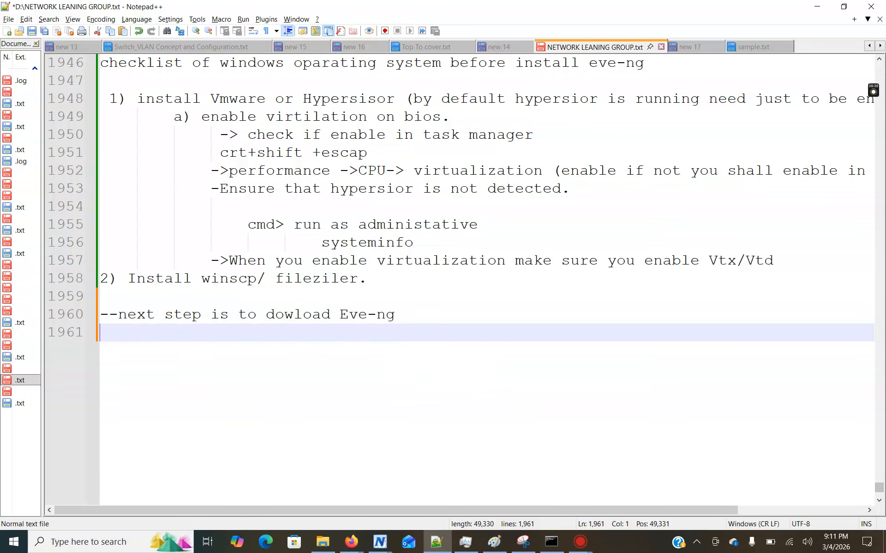
Step: Extend the Eve-ng download line with "community (free)" and start a new line after it
{"action": "key", "text": "BackSpace"}
{"action": "type", "text": "co"}
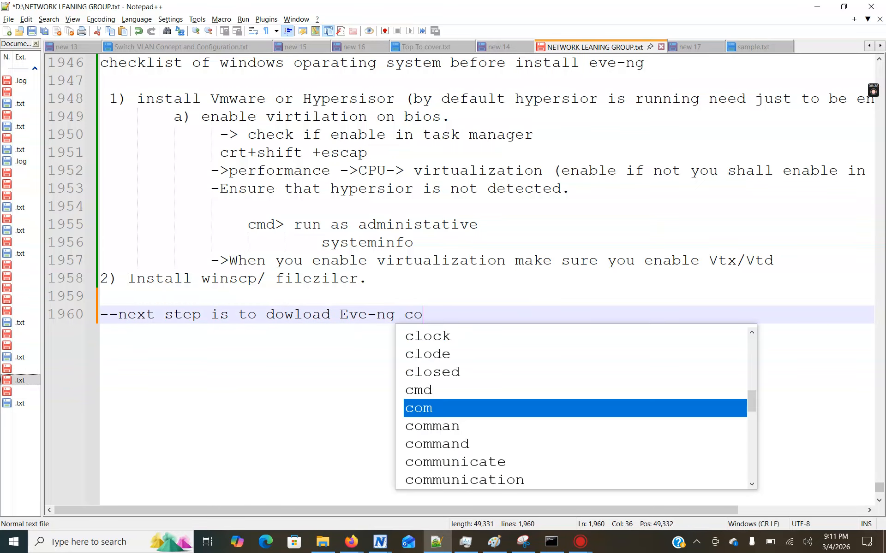
{"action": "type", "text": "mmust"}
{"action": "key", "text": "BackSpace"}
{"action": "key", "text": "BackSpace"}
{"action": "key", "text": "BackSpace"}
{"action": "type", "text": "unity"}
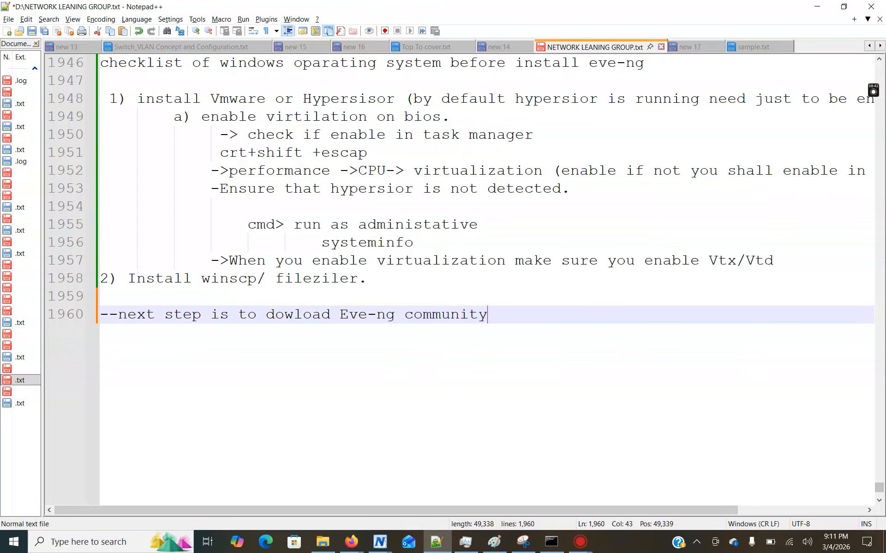
{"action": "type", "text": " (free)"}
{"action": "key", "text": "Return"}
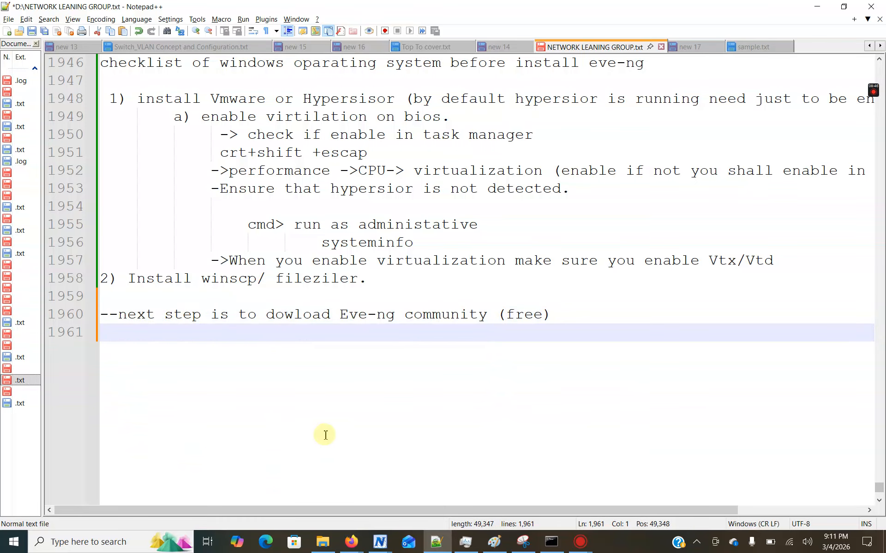
Step: Switch to Firefox, load eve-ng.net in a new tab and go to the site's Download page
{"action": "mouse_move", "coordinate": [345, 543]}
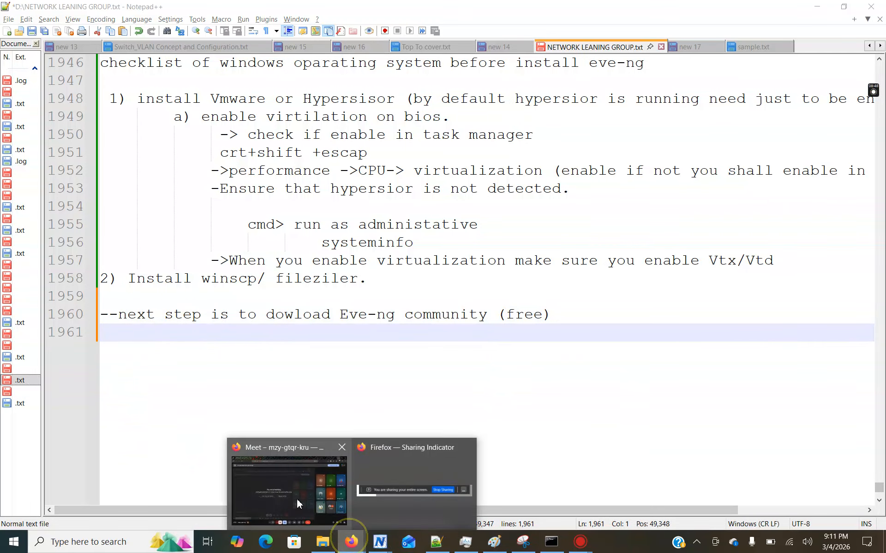
{"action": "left_click", "coordinate": [291, 492]}
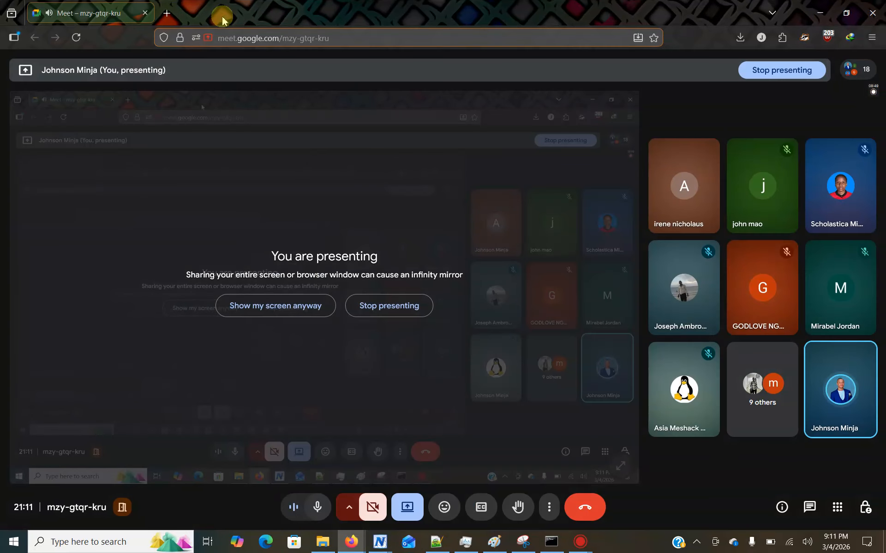
{"action": "left_click", "coordinate": [167, 13]}
{"action": "left_click", "coordinate": [196, 37]}
{"action": "type", "text": "eve-ng.net/"}
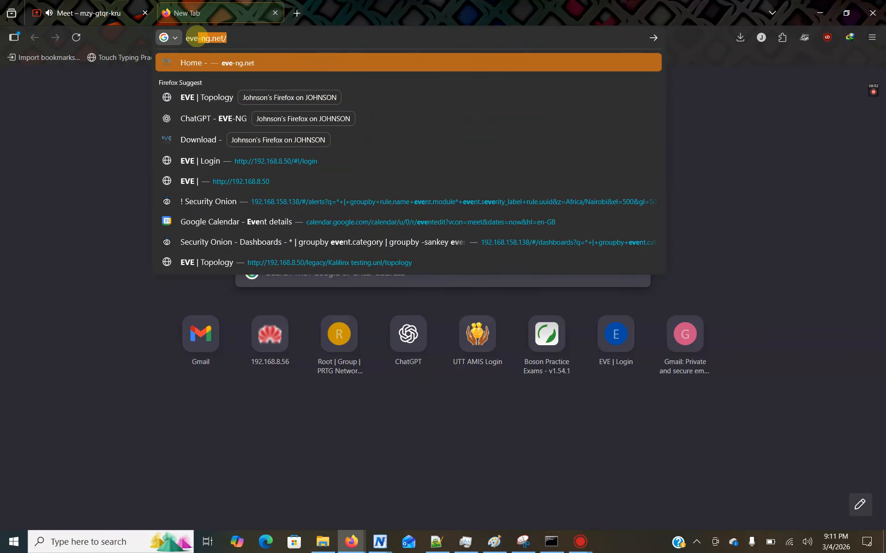
{"action": "key", "text": "Return"}
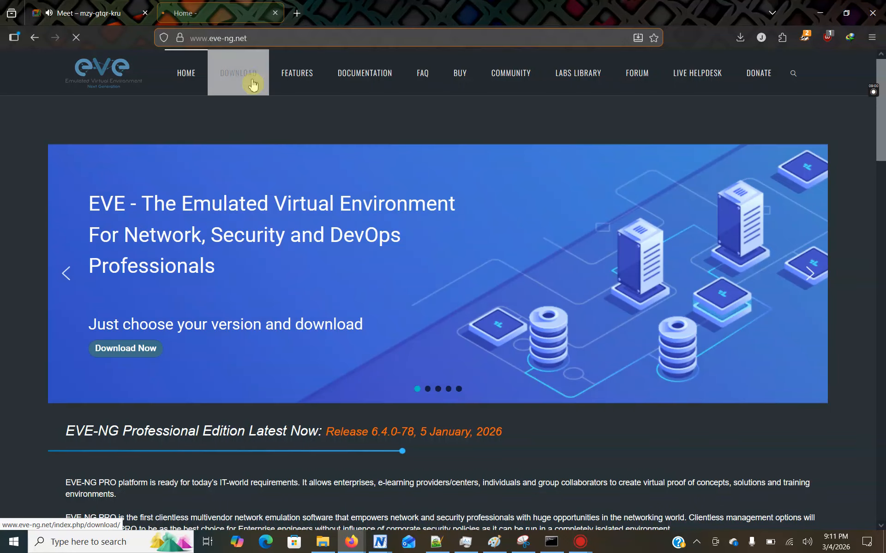
{"action": "left_click", "coordinate": [248, 79]}
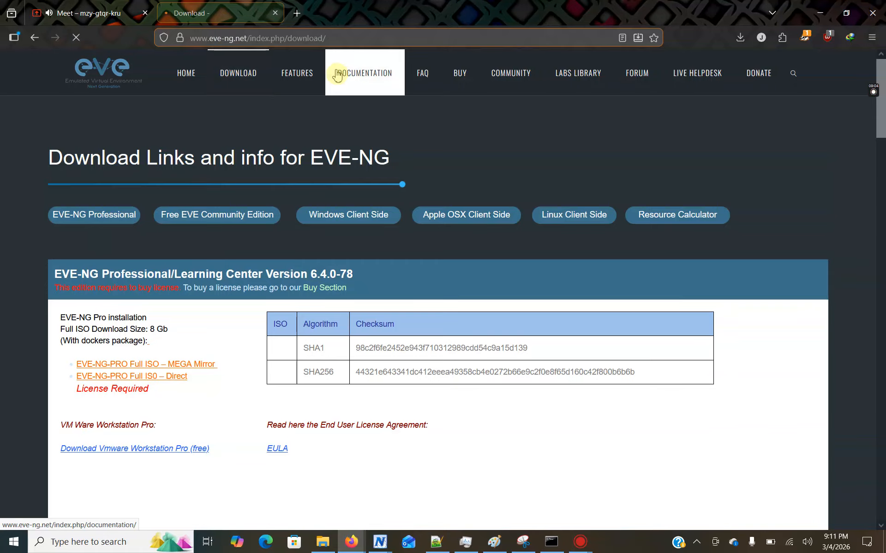
{"action": "left_click", "coordinate": [245, 78]}
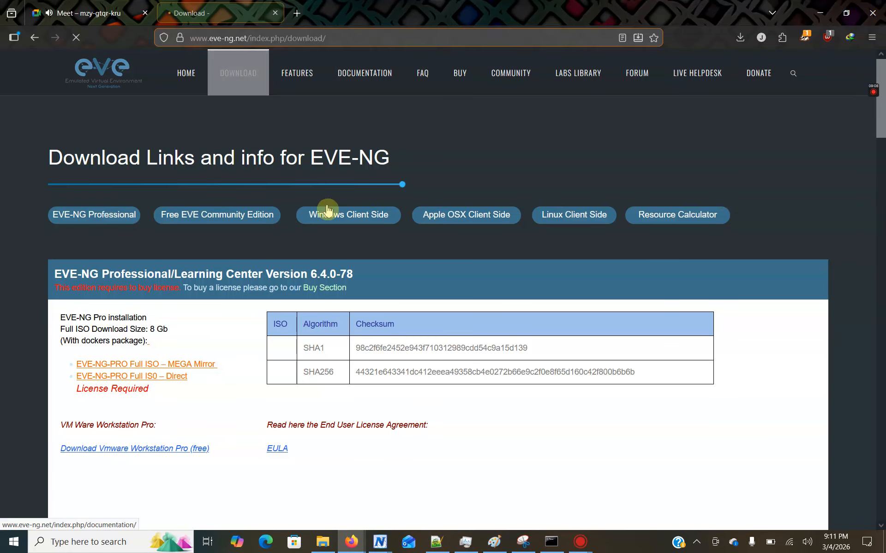
Step: Examine the license note of the Professional edition and the Free EVE Community Edition Version 6.2.0-4 section on the download page
{"action": "scroll", "coordinate": [292, 186], "scroll_direction": "down", "scroll_amount": 5}
{"action": "scroll", "coordinate": [293, 181], "scroll_direction": "up", "scroll_amount": 5}
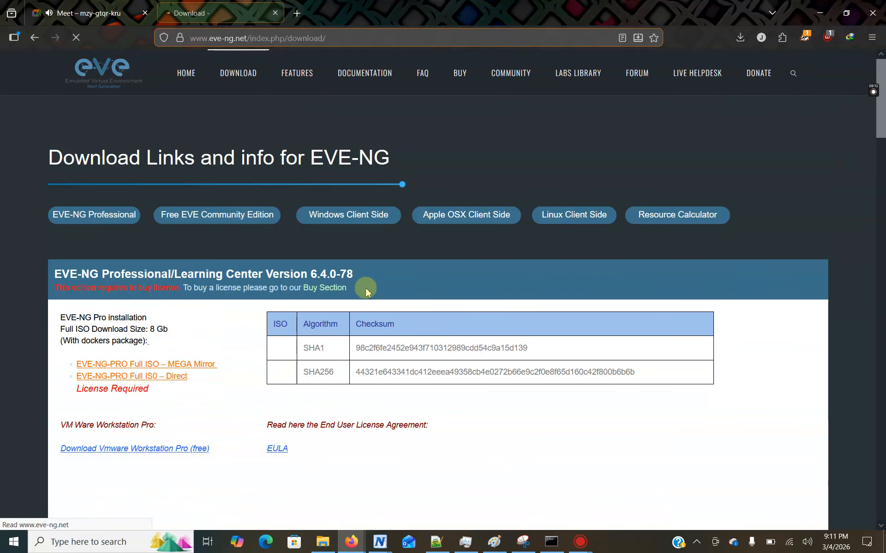
{"action": "left_click_drag", "start_coordinate": [362, 287], "coordinate": [293, 287]}
{"action": "scroll", "coordinate": [148, 272], "scroll_direction": "down", "scroll_amount": 1}
{"action": "scroll", "coordinate": [161, 275], "scroll_direction": "down", "scroll_amount": 3}
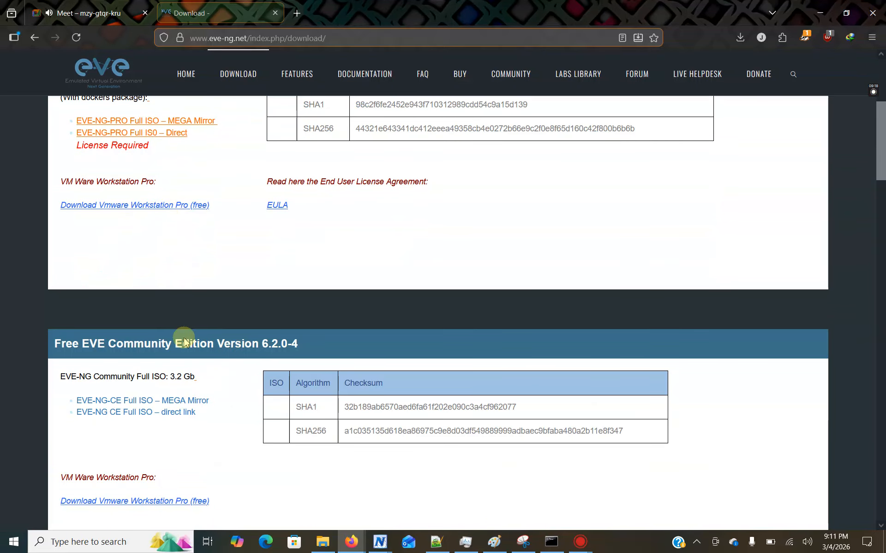
{"action": "left_click_drag", "start_coordinate": [151, 345], "coordinate": [322, 346]}
{"action": "scroll", "coordinate": [322, 346], "scroll_direction": "down", "scroll_amount": 2}
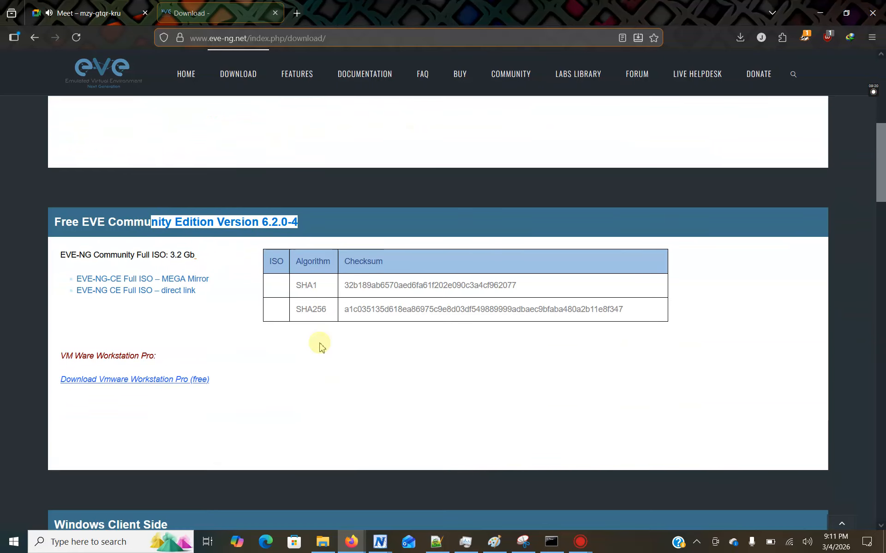
{"action": "left_click", "coordinate": [161, 290]}
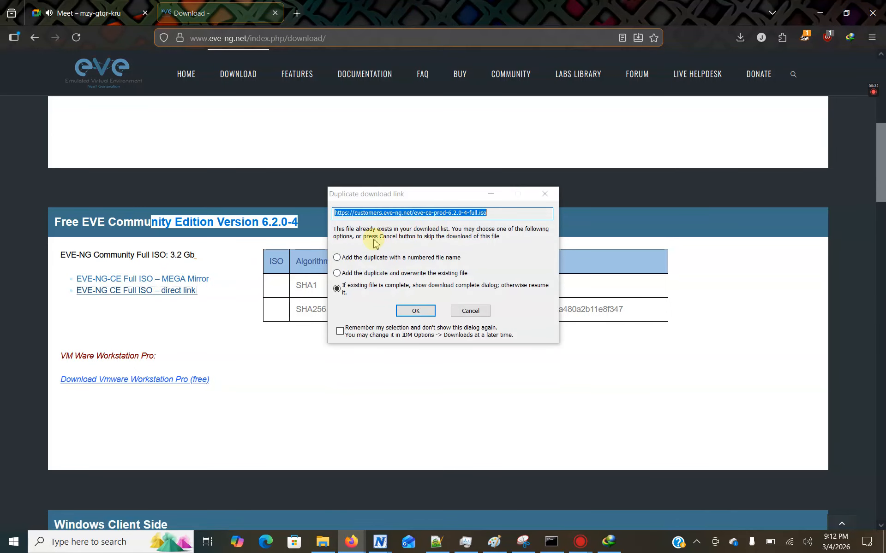
{"action": "left_click", "coordinate": [337, 259]}
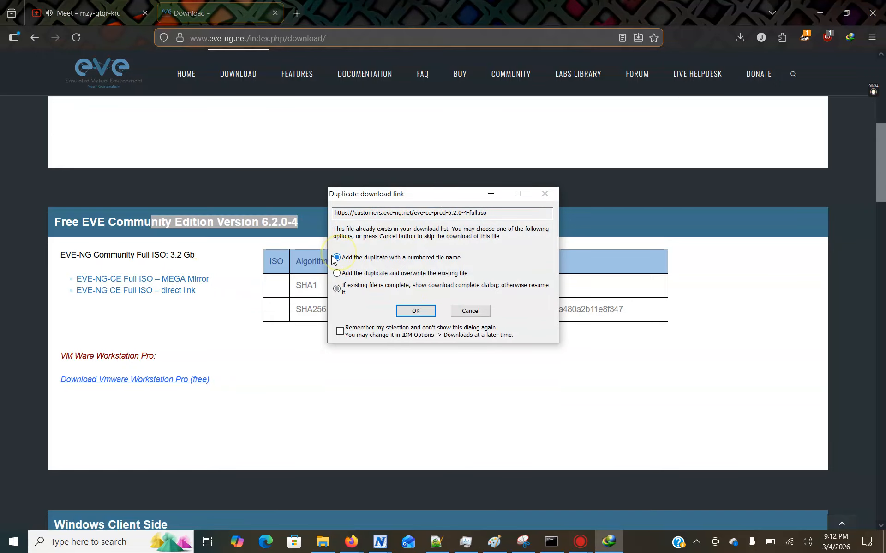
{"action": "left_click", "coordinate": [470, 311]}
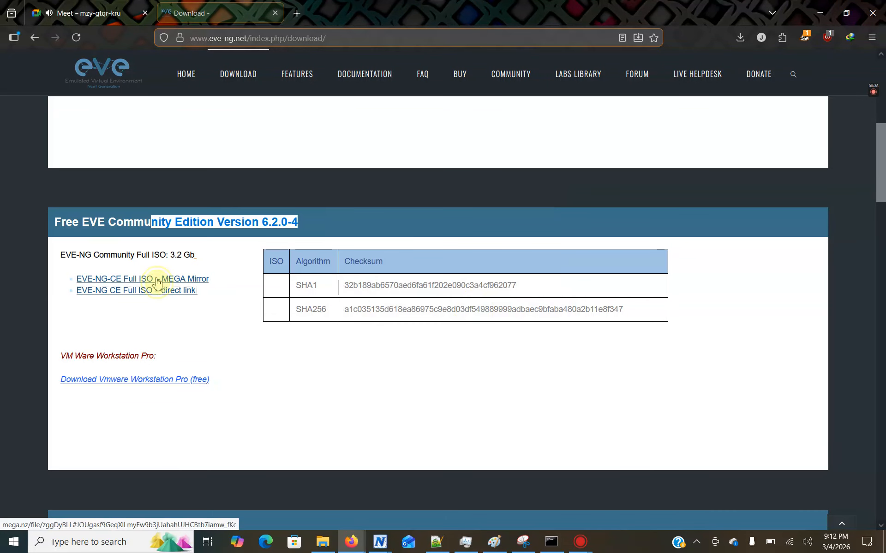
Step: Start downloading eve-ce-prod-6.2.0-4-full.iso from the EVE-NG-CE MEGA mirror, dismissing the revised terms notice, and try to pause the transfer
{"action": "left_click", "coordinate": [154, 279]}
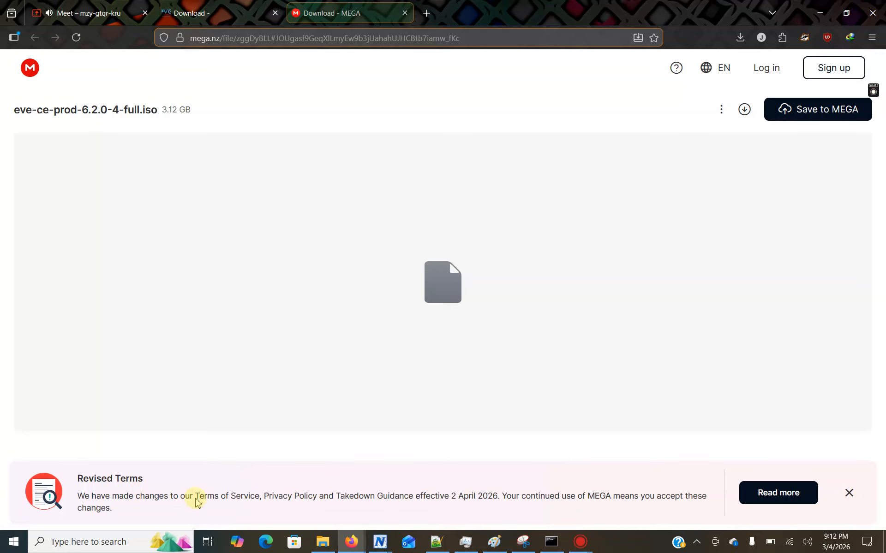
{"action": "left_click", "coordinate": [848, 493]}
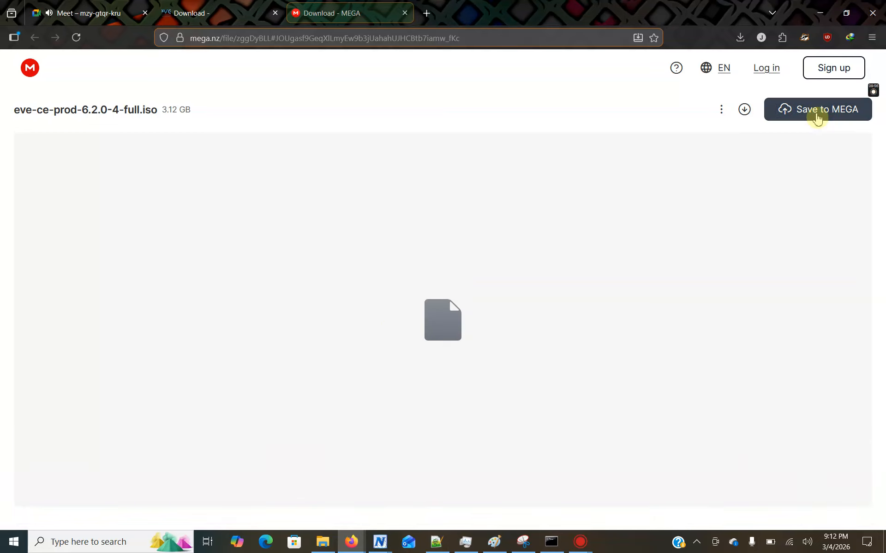
{"action": "left_click", "coordinate": [742, 113]}
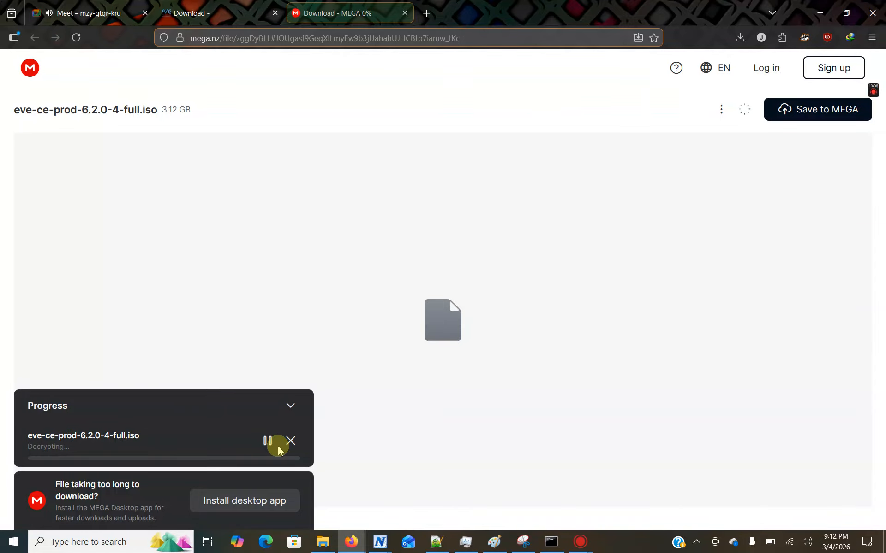
{"action": "left_click", "coordinate": [267, 444]}
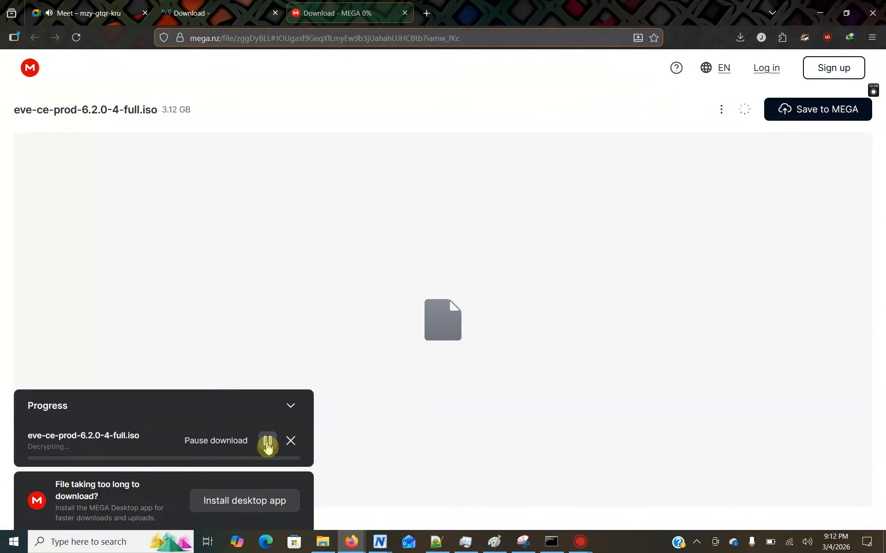
Step: Return to the EVE-NG download page, review the Windows Client Side 3.0 section and request EVE-NG-Win-Client-Pack-3.0, cancelling the duplicate download
{"action": "left_click", "coordinate": [233, 7]}
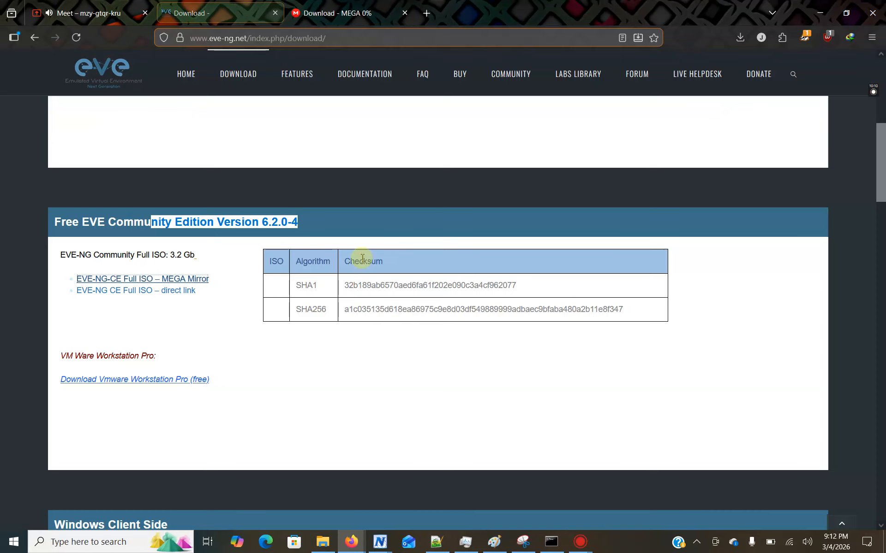
{"action": "scroll", "coordinate": [347, 244], "scroll_direction": "down", "scroll_amount": 5}
{"action": "scroll", "coordinate": [308, 236], "scroll_direction": "down", "scroll_amount": 2}
{"action": "scroll", "coordinate": [308, 237], "scroll_direction": "up", "scroll_amount": 2}
{"action": "scroll", "coordinate": [308, 235], "scroll_direction": "down", "scroll_amount": 4}
{"action": "scroll", "coordinate": [308, 235], "scroll_direction": "down", "scroll_amount": 2}
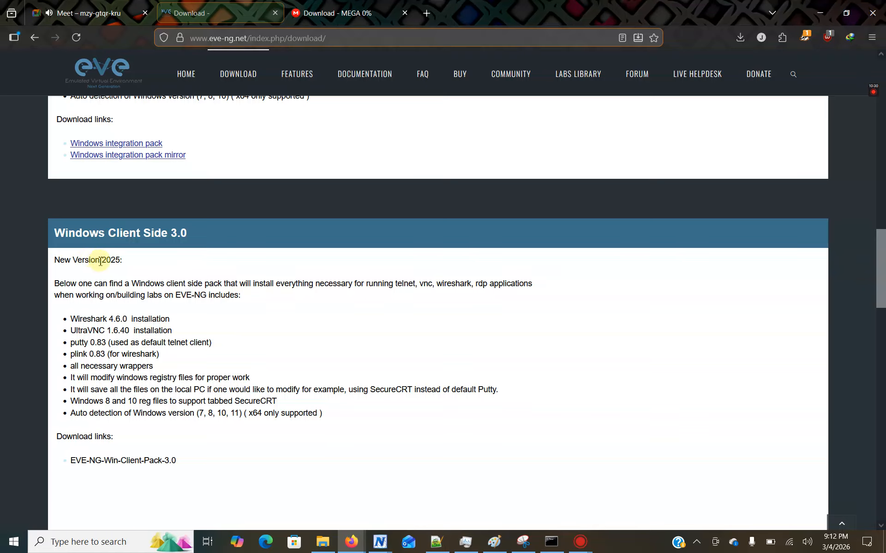
{"action": "scroll", "coordinate": [94, 263], "scroll_direction": "down", "scroll_amount": 3}
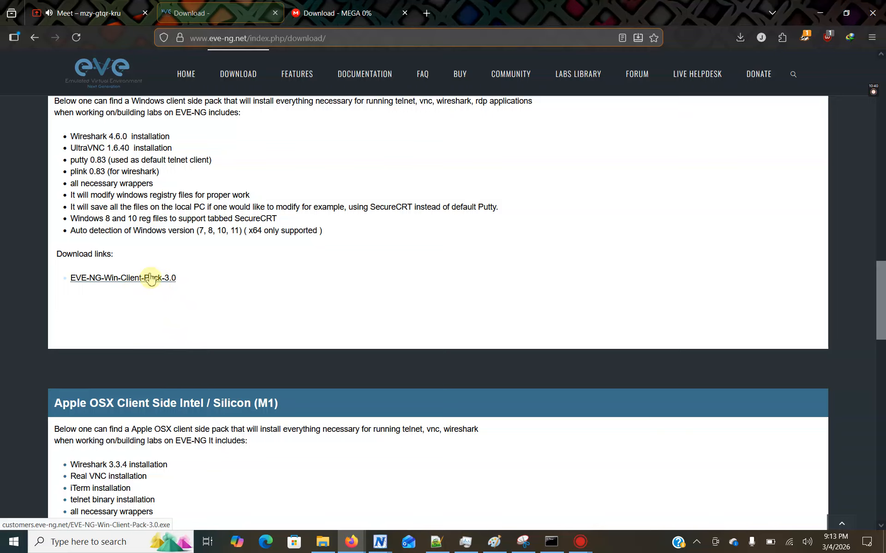
{"action": "left_click", "coordinate": [120, 282]}
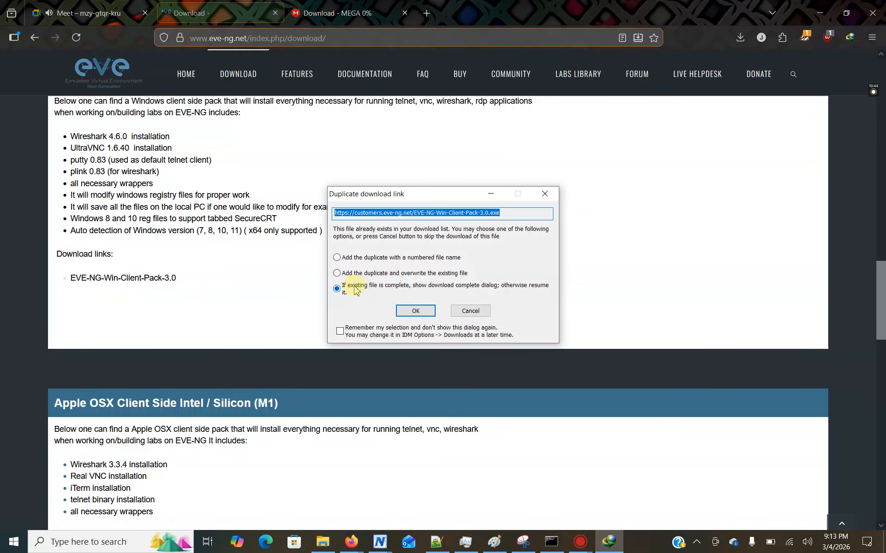
{"action": "left_click", "coordinate": [469, 311]}
Step: Copy the web address of the EVE-NG download page and switch back to the checklist in Notepad++
{"action": "scroll", "coordinate": [323, 304], "scroll_direction": "down", "scroll_amount": 7}
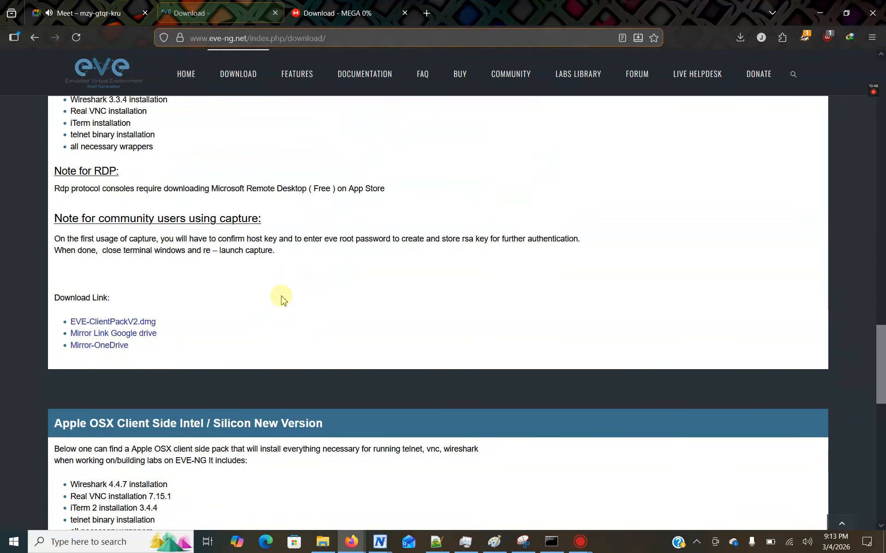
{"action": "scroll", "coordinate": [286, 309], "scroll_direction": "up", "scroll_amount": 20}
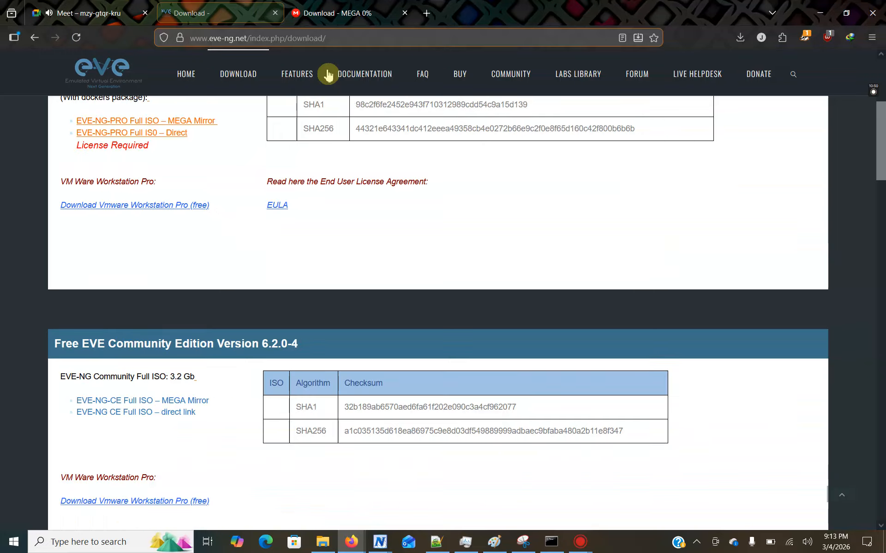
{"action": "left_click", "coordinate": [355, 37]}
{"action": "key", "text": "ctrl+c"}
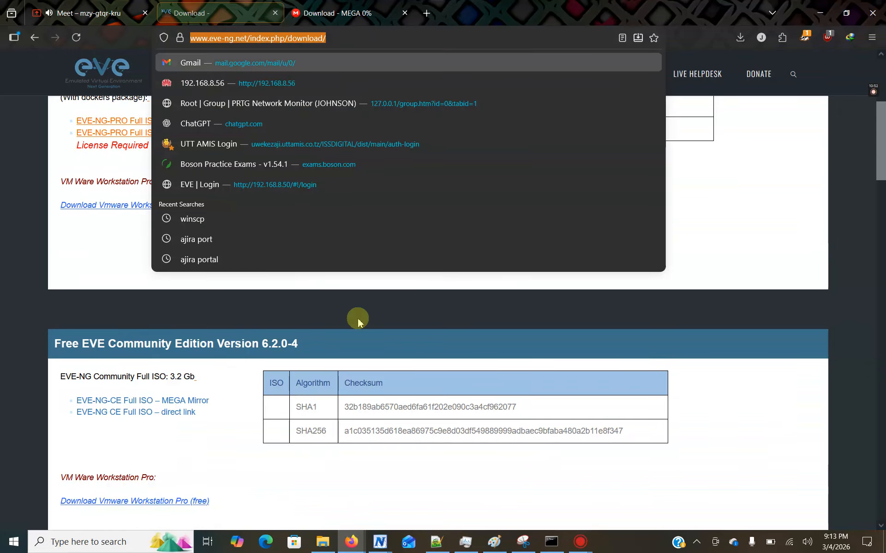
{"action": "left_click", "coordinate": [436, 542]}
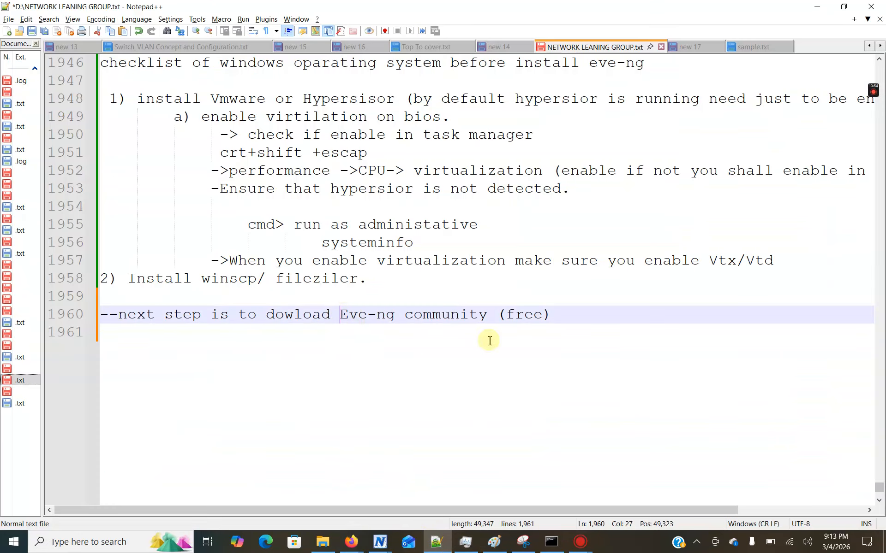
Step: Paste the EVE-NG download page address on a new line below the "dowload Eve-ng community (free)" entry
{"action": "left_click", "coordinate": [641, 301]}
{"action": "left_click", "coordinate": [631, 316]}
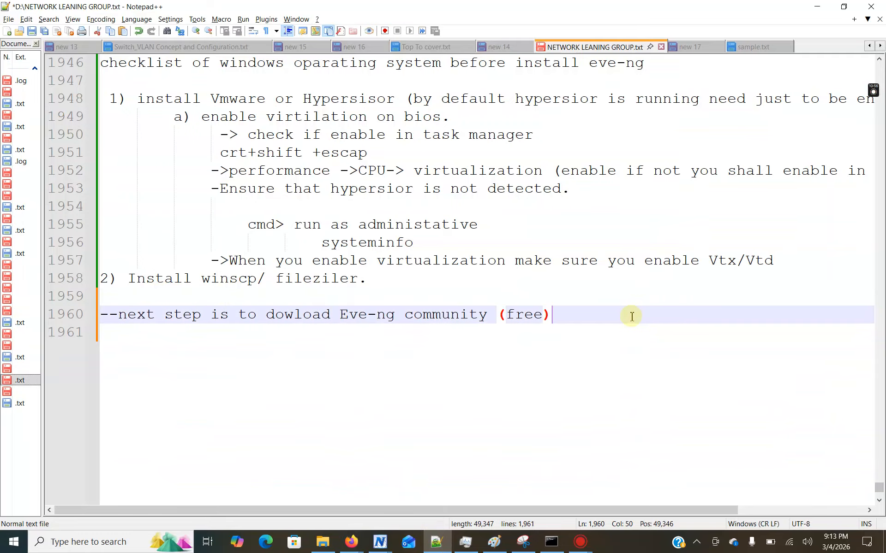
{"action": "key", "text": "Return"}
{"action": "key", "text": "ctrl+v"}
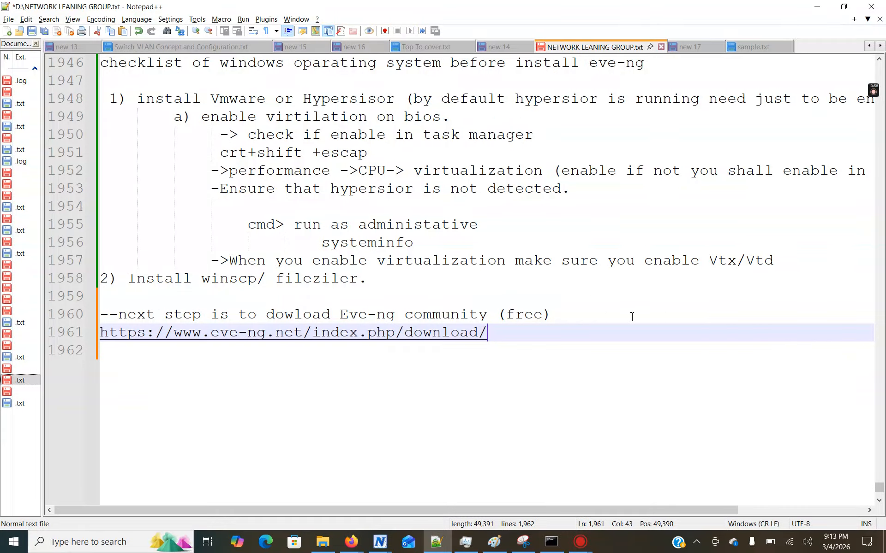
Step: Add the entry "--Boot Eve-ng on vmware." below the download address, separated by a blank line
{"action": "key", "text": "Return"}
{"action": "key", "text": "Return"}
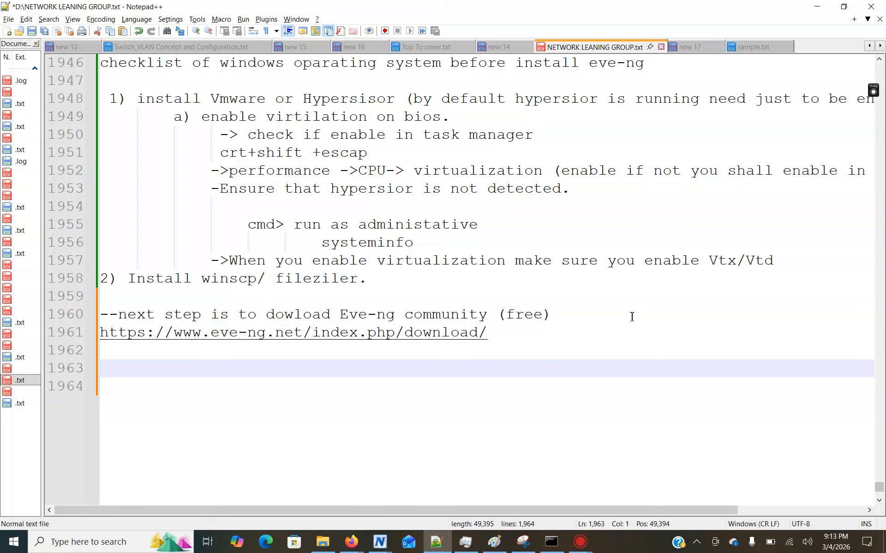
{"action": "type", "text": "--Boot Ev"}
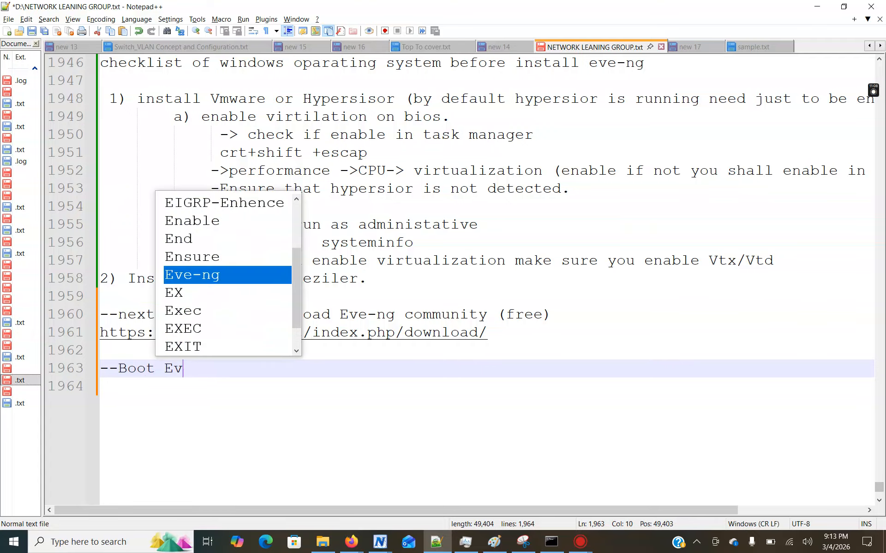
{"action": "type", "text": "e-ng on "}
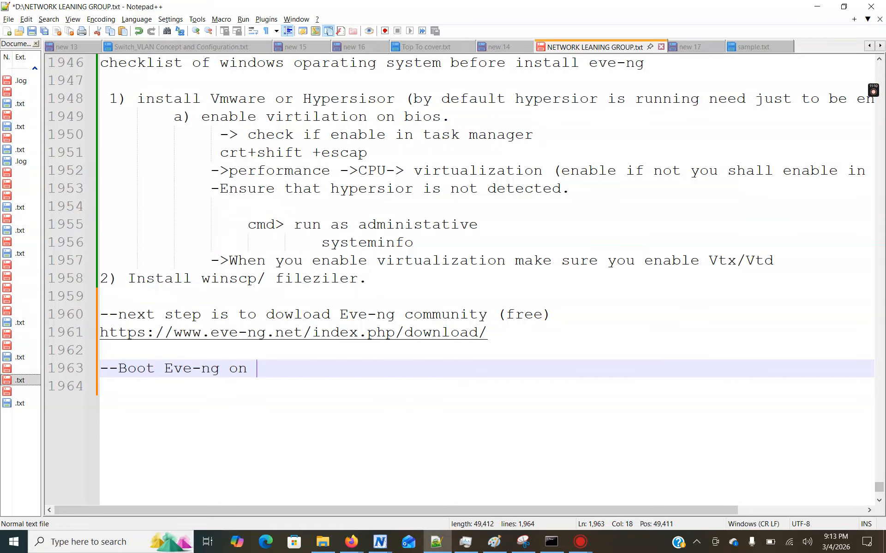
{"action": "type", "text": "vmwar"}
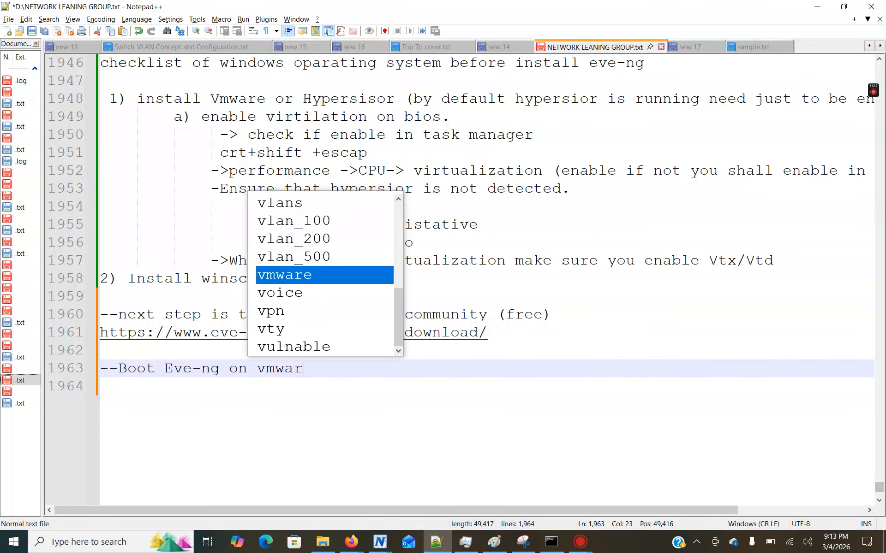
{"action": "type", "text": "e."}
{"action": "key", "text": "Return"}
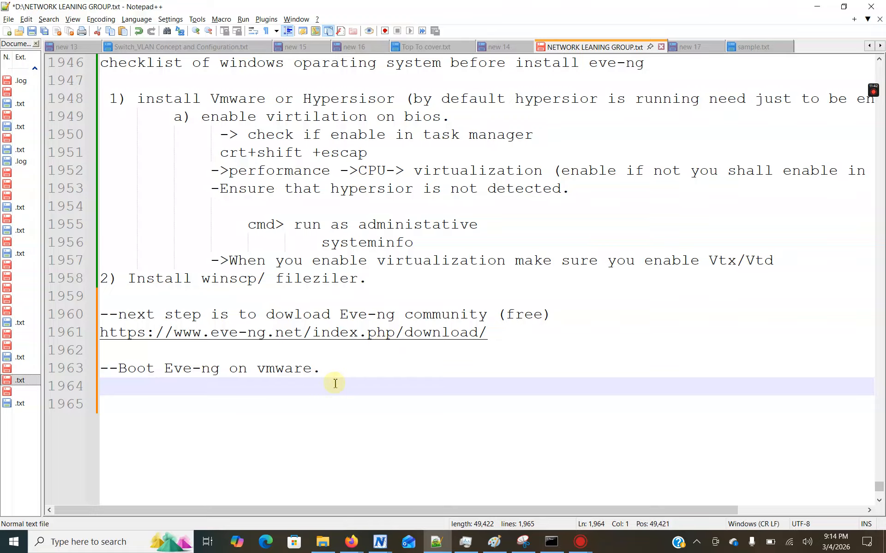
Step: Highlight the Boot Eve-ng entry and launch VMware Workstation with the Windows run command "vmware"
{"action": "left_click_drag", "start_coordinate": [320, 372], "coordinate": [160, 353]}
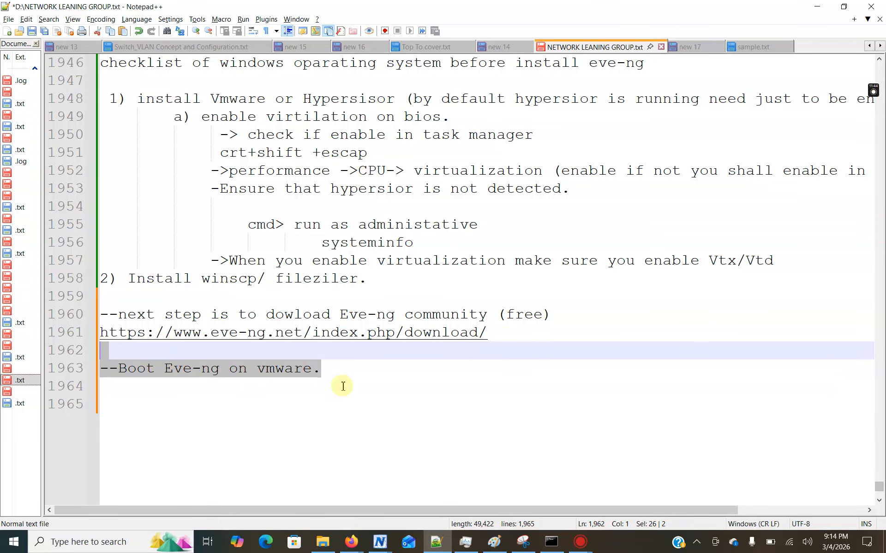
{"action": "key", "text": "super+r"}
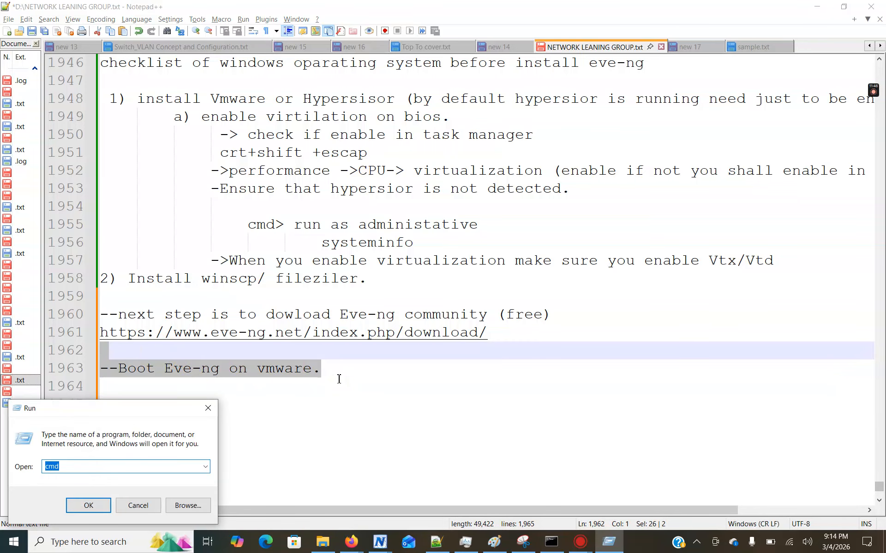
{"action": "type", "text": "vmwar"}
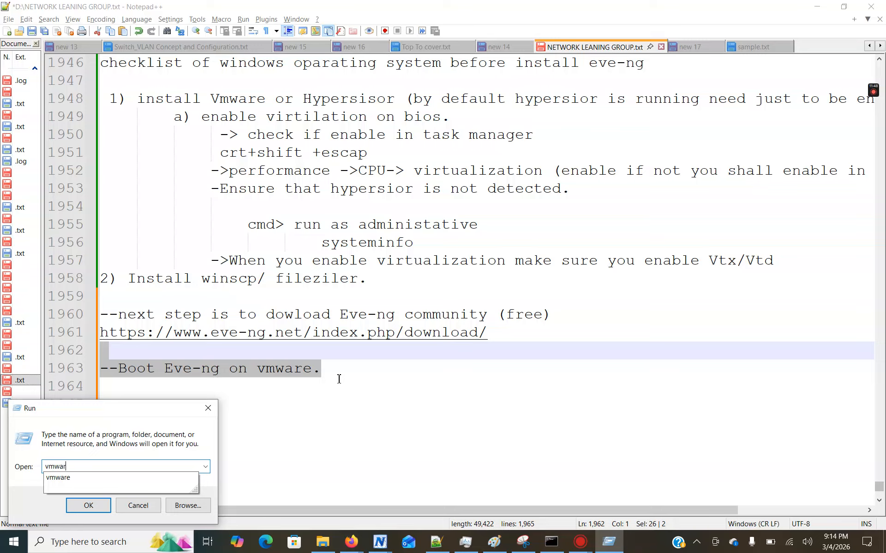
{"action": "type", "text": "e"}
{"action": "key", "text": "Return"}
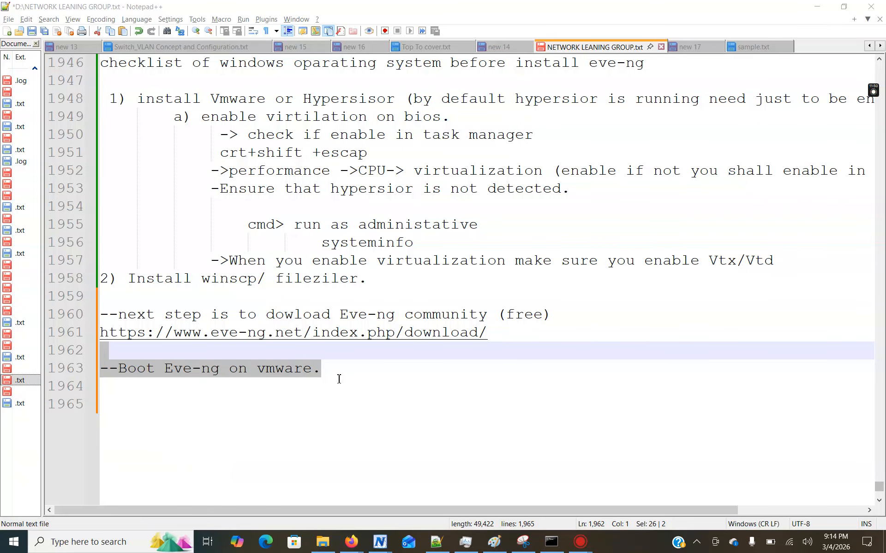
{"action": "left_click", "coordinate": [347, 383]}
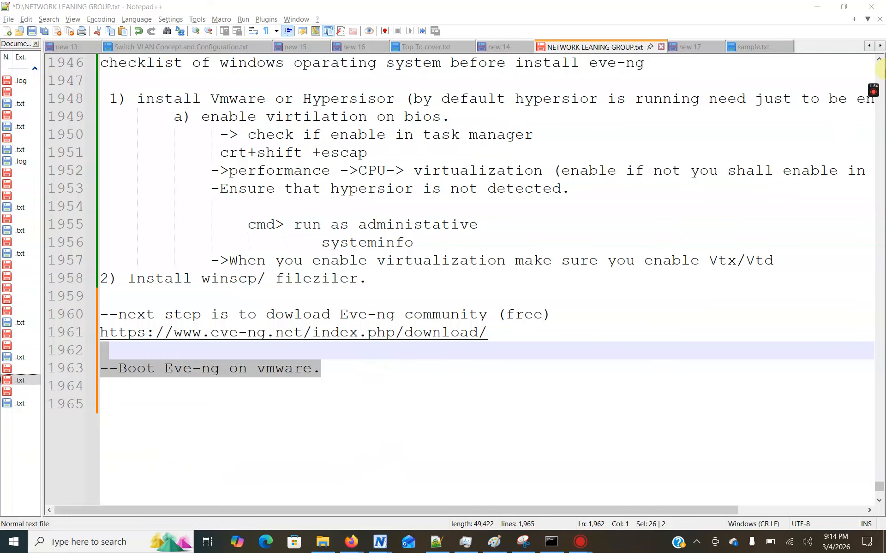
{"action": "mouse_move", "coordinate": [875, 94]}
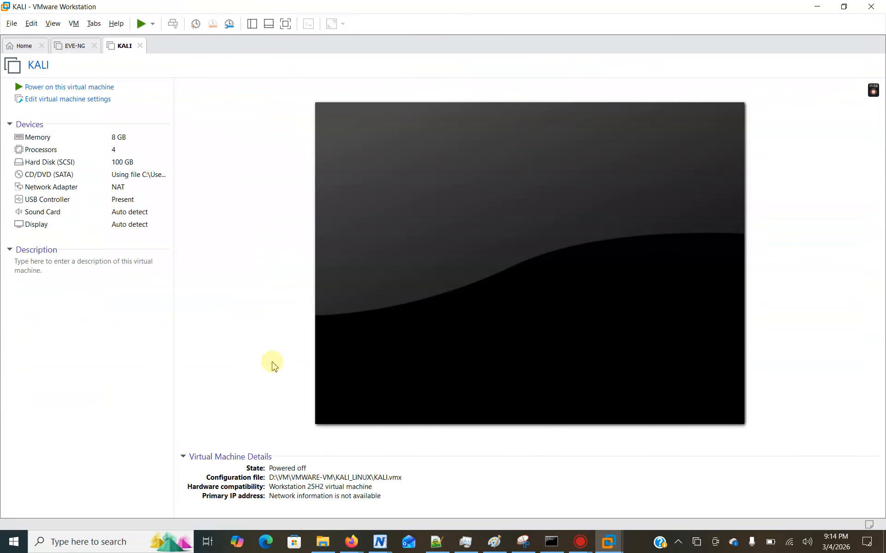
Step: Display the virtual machine library and close the open EVE-NG and KALI machines, postponing the software update reminder
{"action": "left_click", "coordinate": [252, 24]}
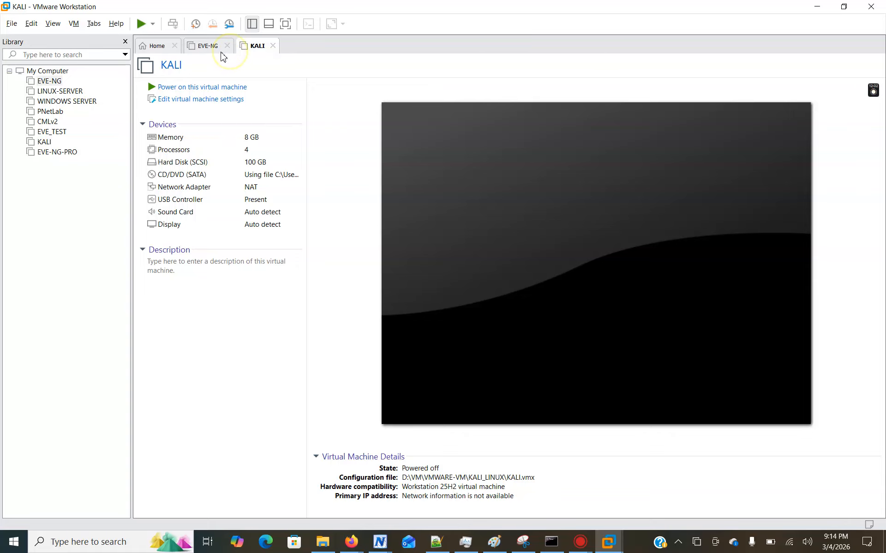
{"action": "left_click", "coordinate": [227, 46]}
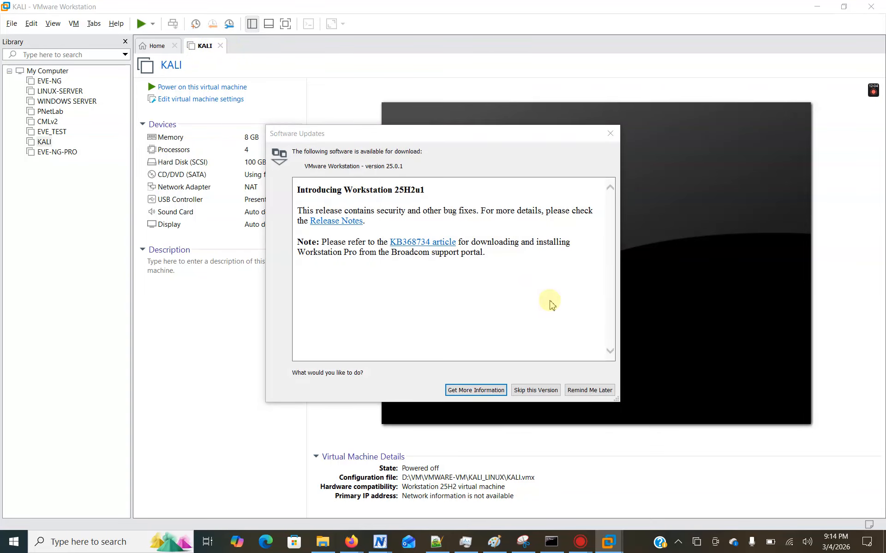
{"action": "left_click", "coordinate": [591, 390]}
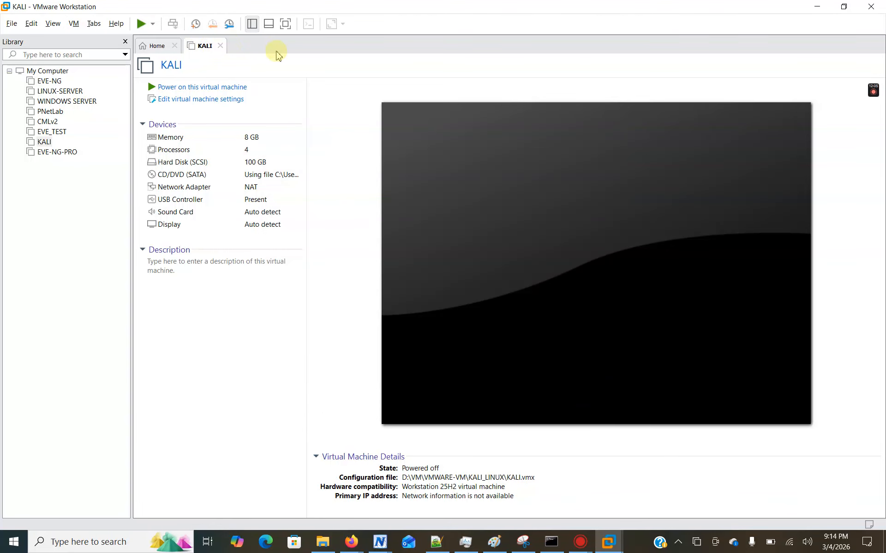
{"action": "left_click", "coordinate": [220, 46]}
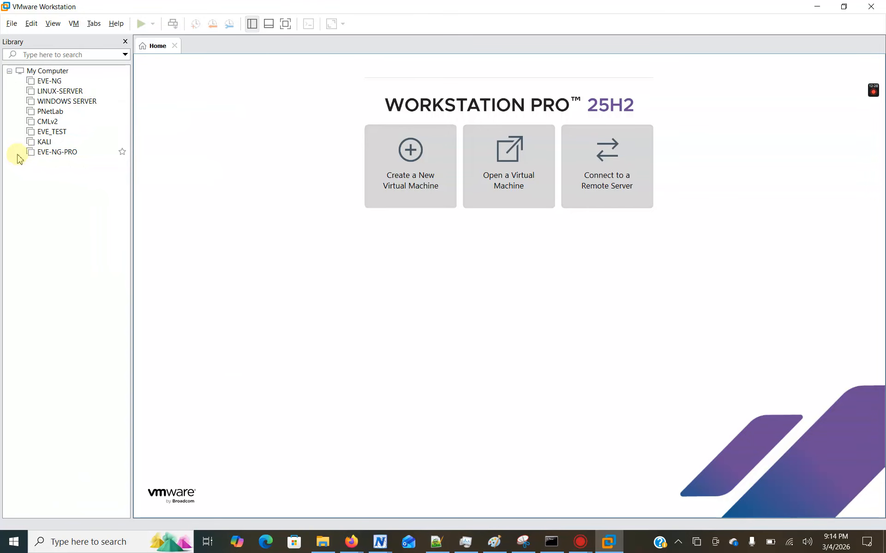
Step: Switch to File Explorer and create a folder named "FOR VM_" on the DATA (D:) drive
{"action": "left_click", "coordinate": [323, 542]}
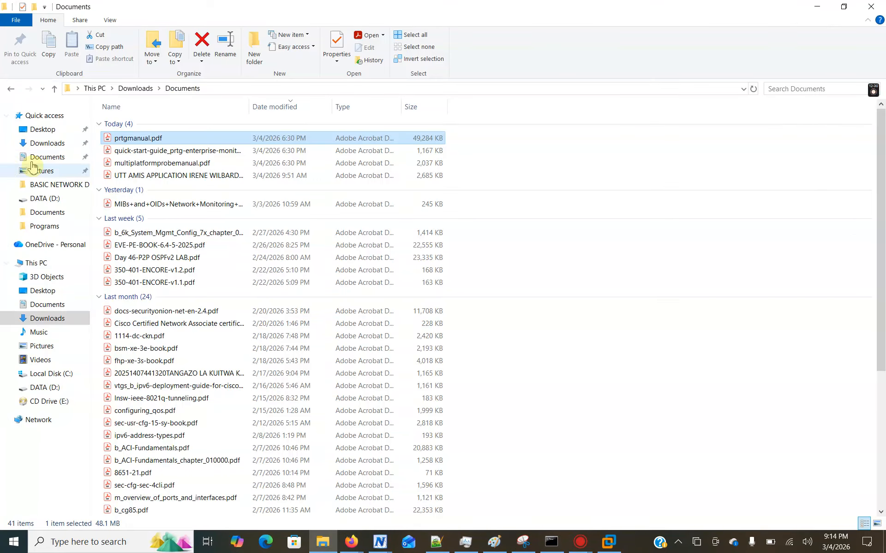
{"action": "left_click", "coordinate": [36, 263]}
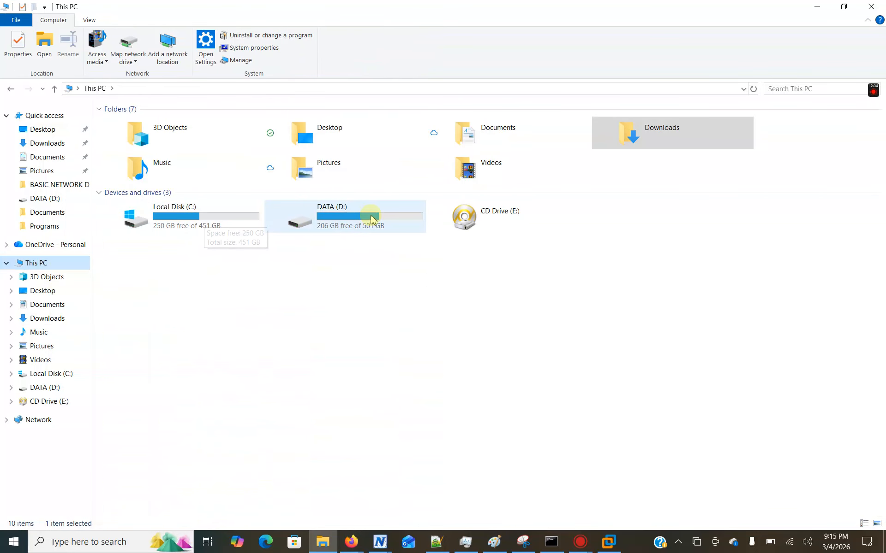
{"action": "double_click", "coordinate": [364, 220]}
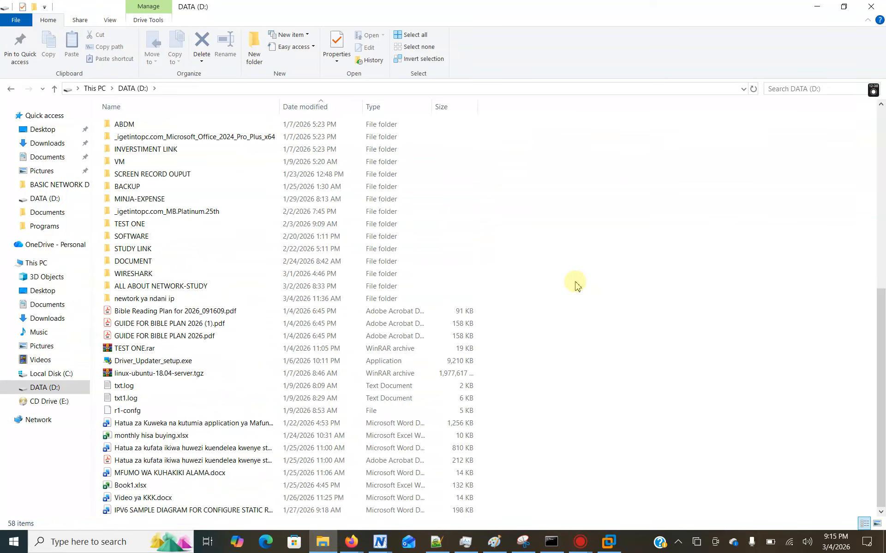
{"action": "key", "text": "ctrl+shift+n"}
{"action": "type", "text": "for"}
{"action": "key", "text": "BackSpace"}
{"action": "key", "text": "BackSpace"}
{"action": "key", "text": "BackSpace"}
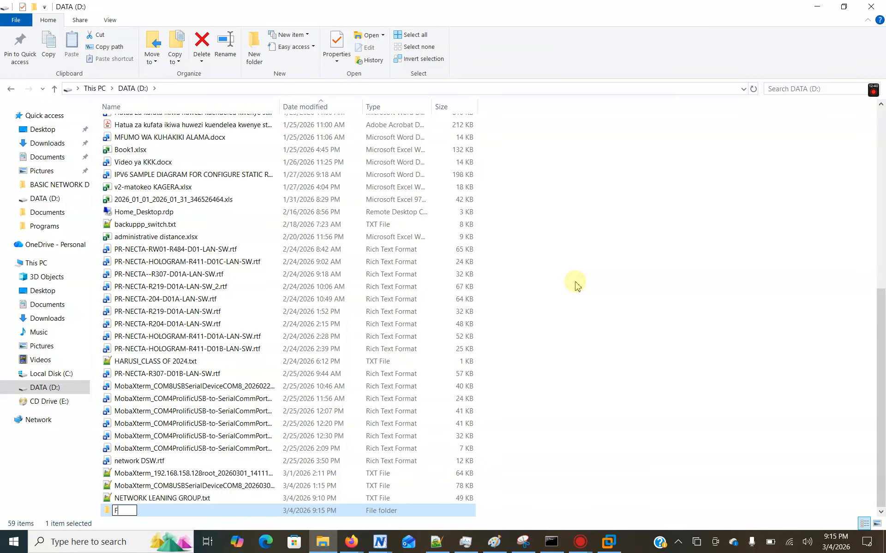
{"action": "type", "text": "FOR VM"}
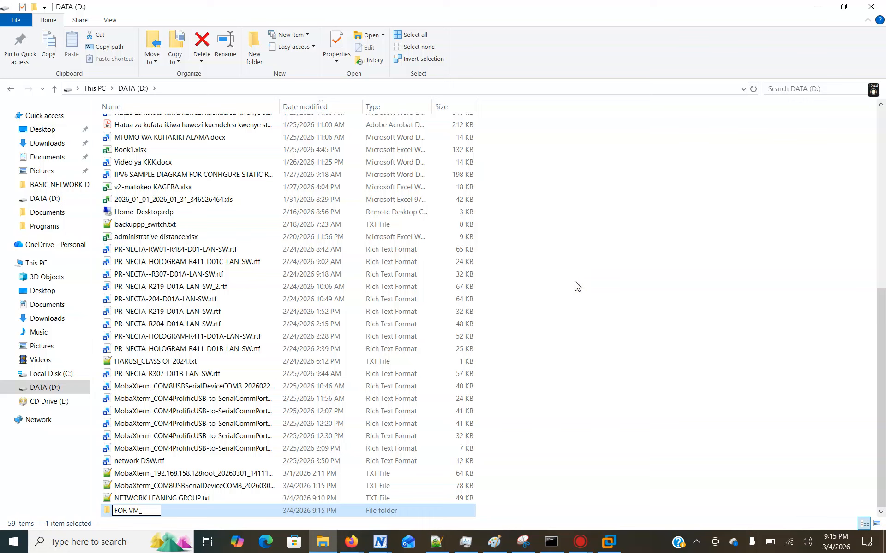
{"action": "type", "text": "_"}
{"action": "key", "text": "Return"}
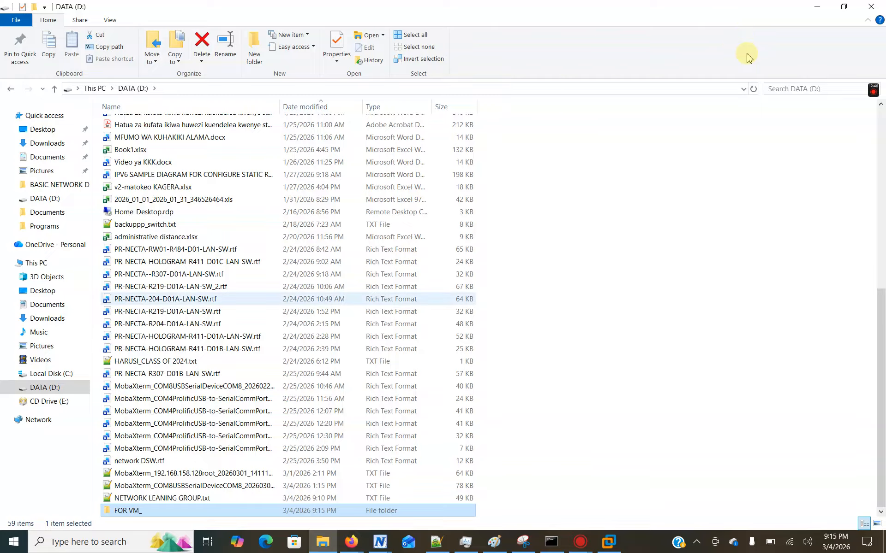
{"action": "mouse_move", "coordinate": [873, 90]}
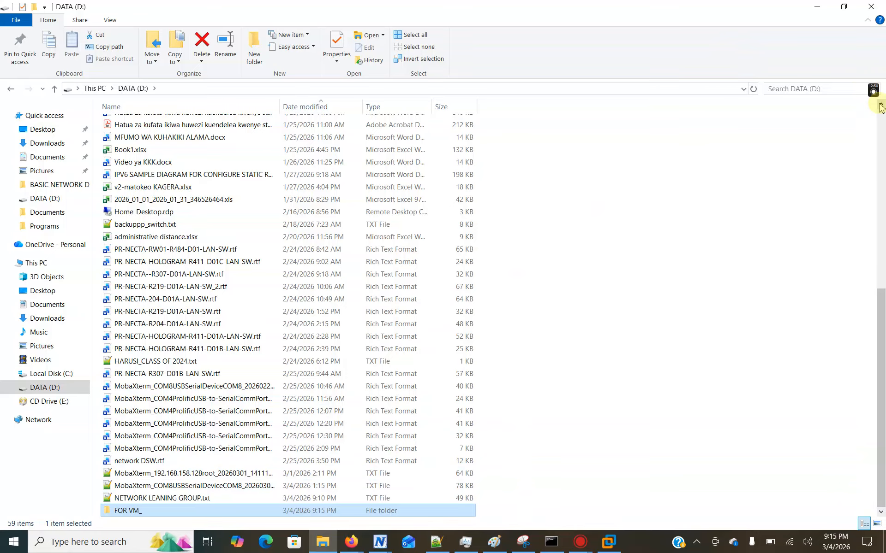
{"action": "left_click", "coordinate": [876, 137]}
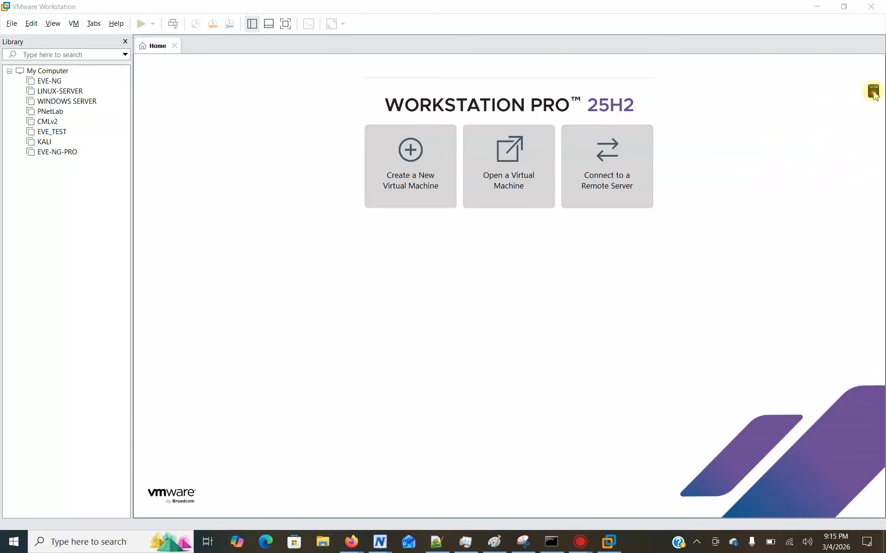
{"action": "mouse_move", "coordinate": [875, 94]}
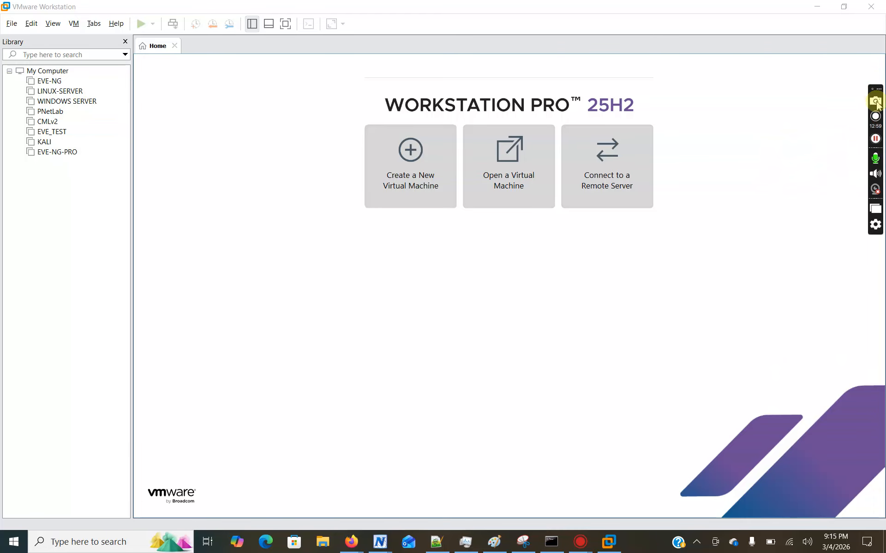
{"action": "left_click", "coordinate": [875, 140]}
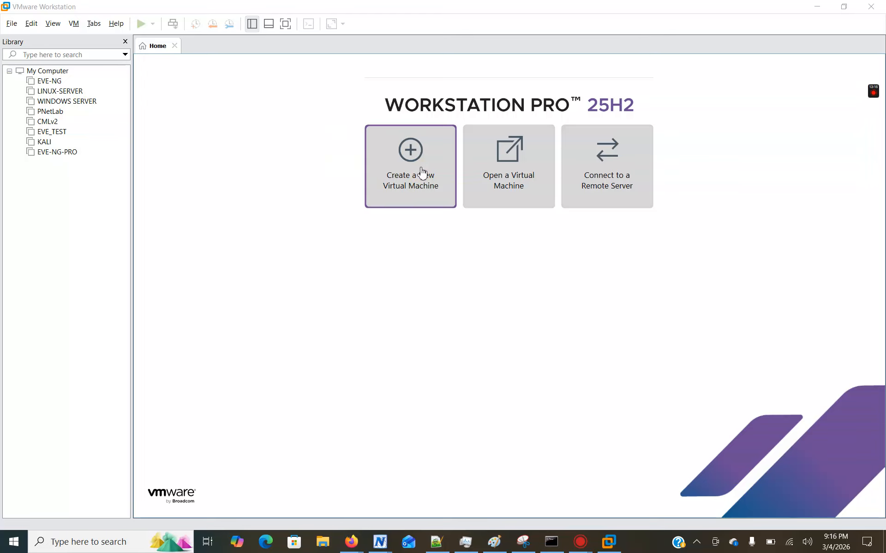
Step: Switch to the checklist in Notepad++ and add "Minimum requiremet, atliest 4cpu" below the Boot Eve-ng entry
{"action": "left_click", "coordinate": [438, 541]}
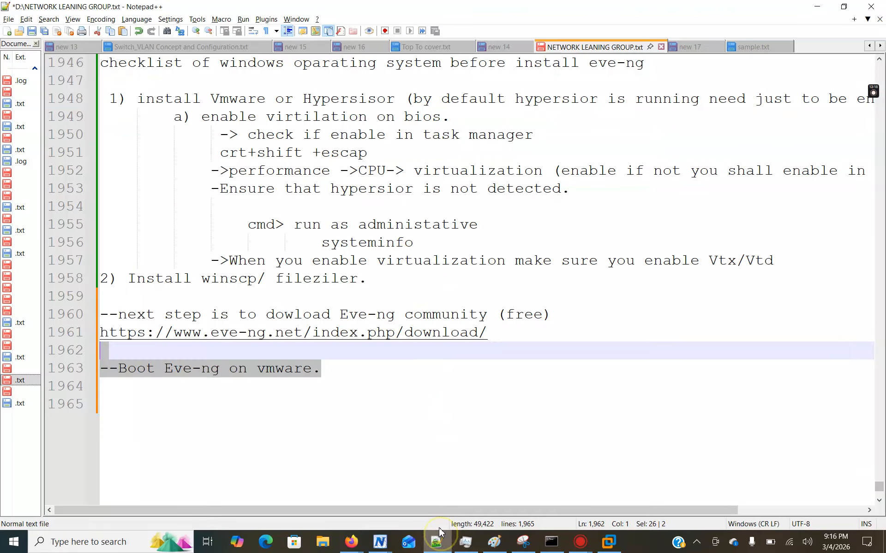
{"action": "left_click", "coordinate": [442, 415]}
{"action": "type", "text": "MIMINUM"}
{"action": "key", "text": "BackSpace"}
{"action": "key", "text": "BackSpace"}
{"action": "key", "text": "BackSpace"}
{"action": "key", "text": "BackSpace"}
{"action": "key", "text": "BackSpace"}
{"action": "key", "text": "BackSpace"}
{"action": "type", "text": "inimum re"}
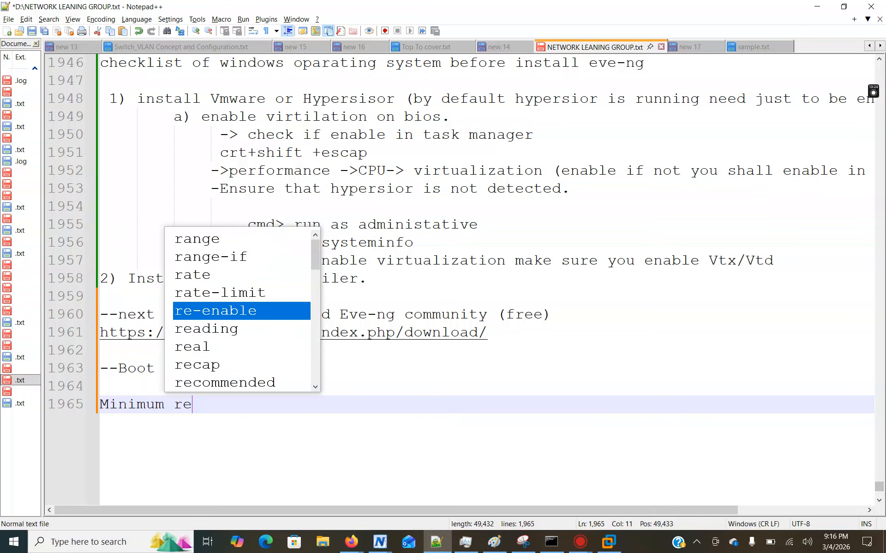
{"action": "type", "text": "quiremet, "}
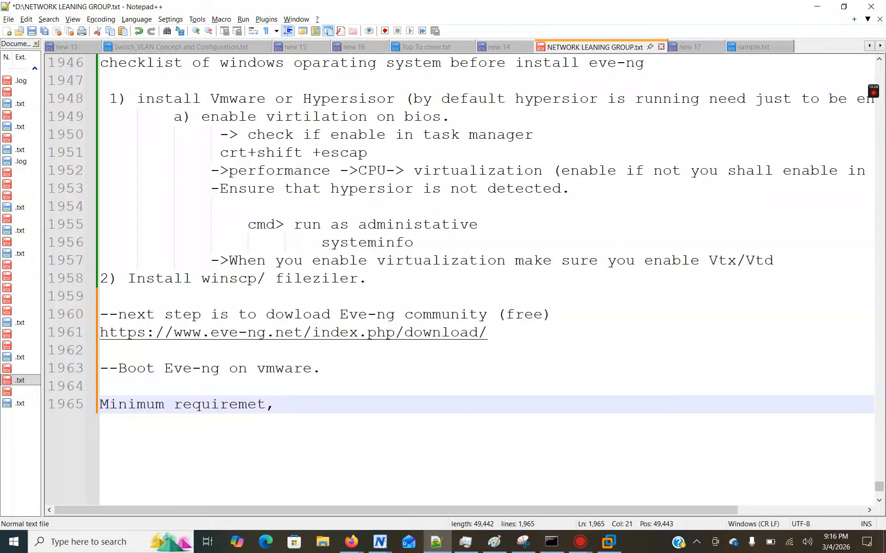
{"action": "type", "text": "at"}
{"action": "type", "text": "liest 4cp"}
{"action": "type", "text": "ou"}
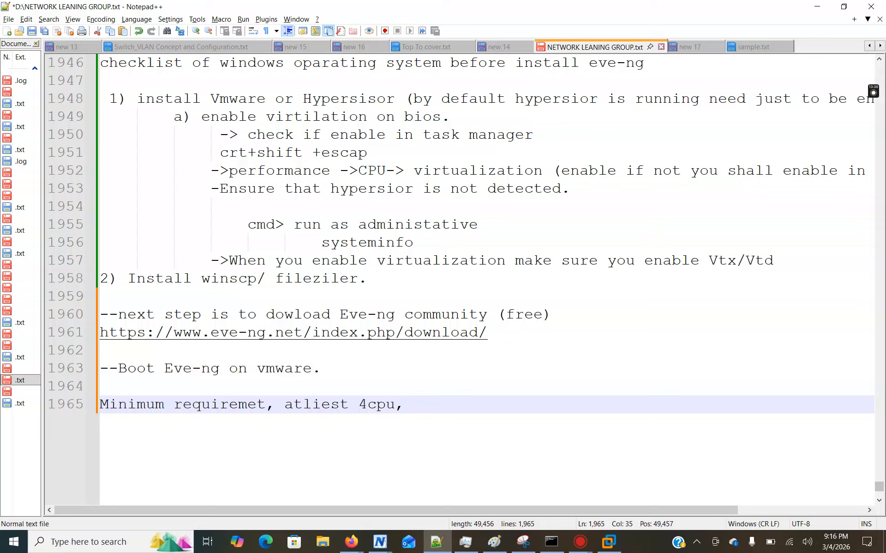
Step: Extend the minimum requirement line with "mimi of 8 ram, and mim of 32GB"
{"action": "type", "text": "mi"}
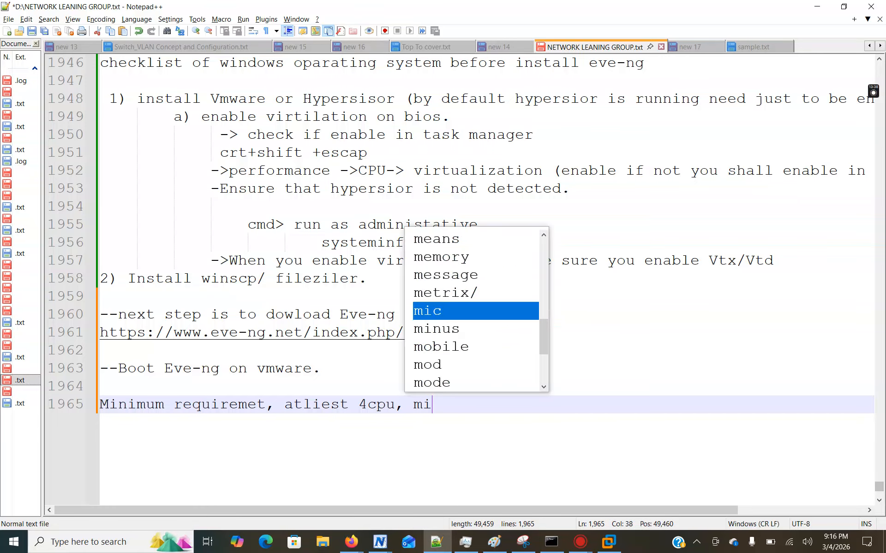
{"action": "type", "text": "mi of 8 ram, an"}
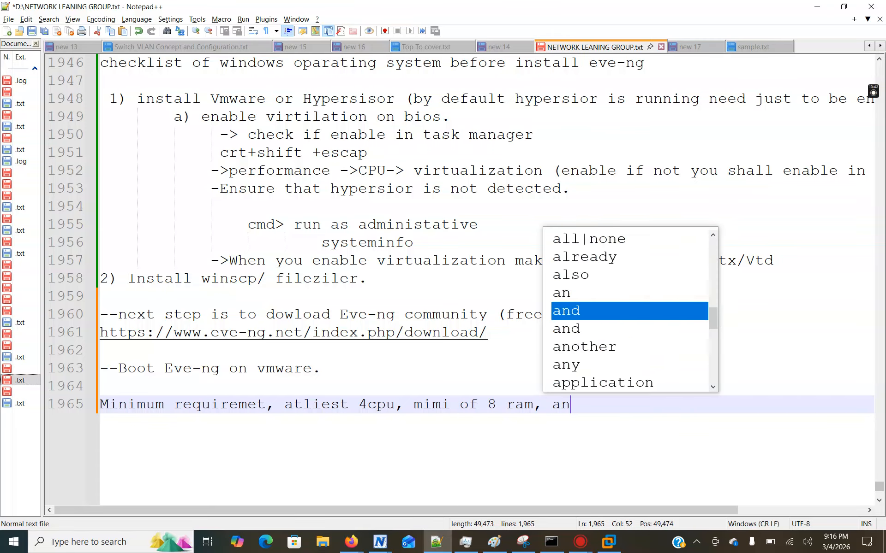
{"action": "type", "text": "d min"}
{"action": "key", "text": "BackSpace"}
{"action": "type", "text": "m of "}
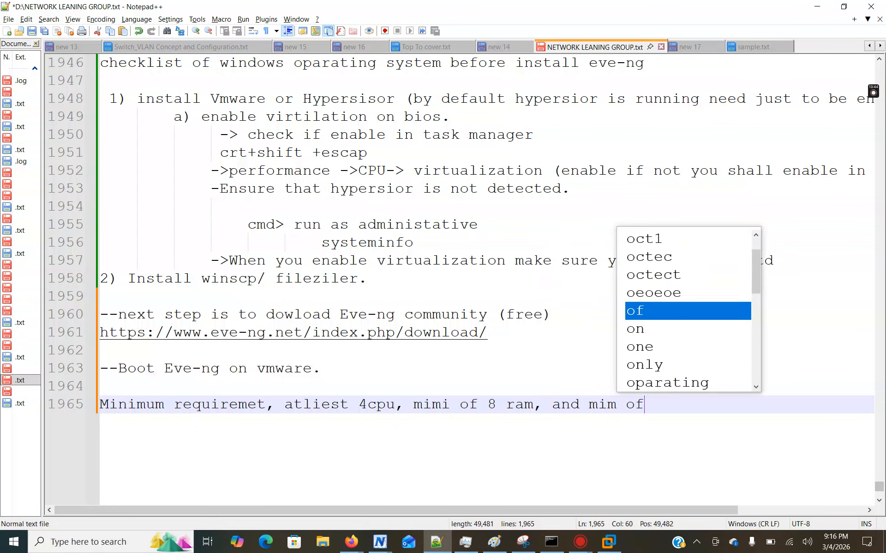
{"action": "type", "text": "32GB"}
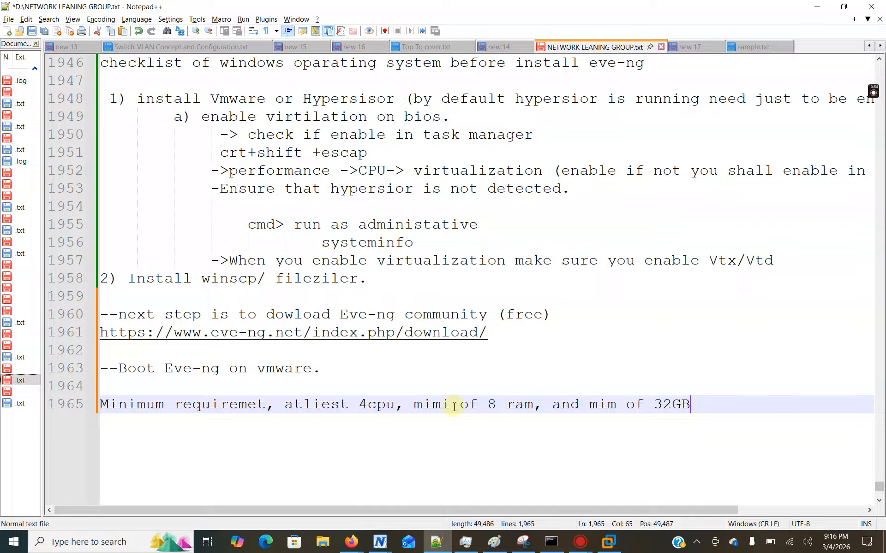
Step: Check the computer's installed memory against the checklist's 8 ram requirement using Task Manager's performance data, and close Task Manager
{"action": "left_click_drag", "start_coordinate": [487, 405], "coordinate": [533, 404]}
{"action": "left_click", "coordinate": [506, 406]}
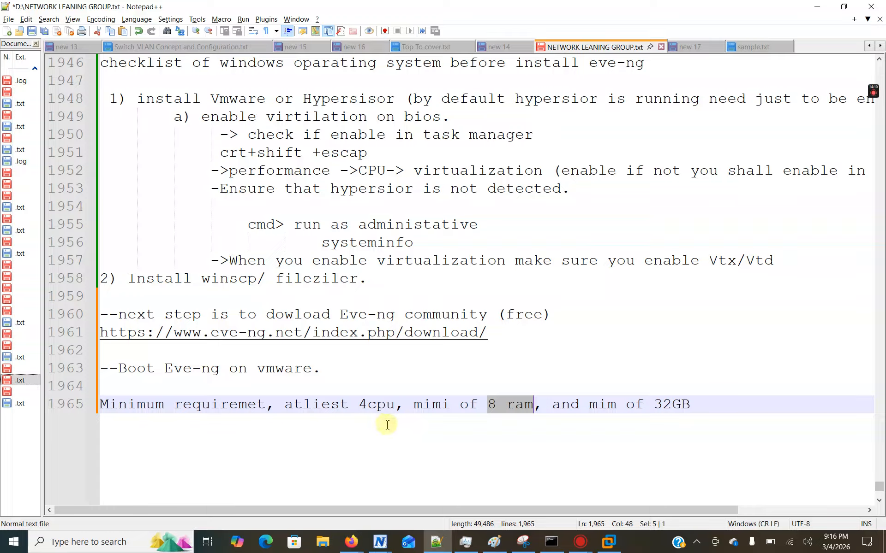
{"action": "key", "text": "ctrl+shift+Escape"}
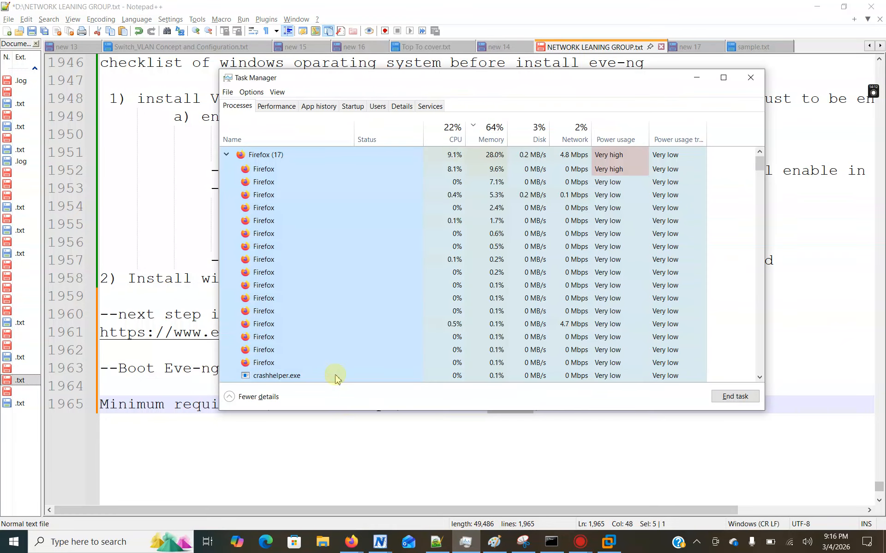
{"action": "left_click", "coordinate": [276, 106]}
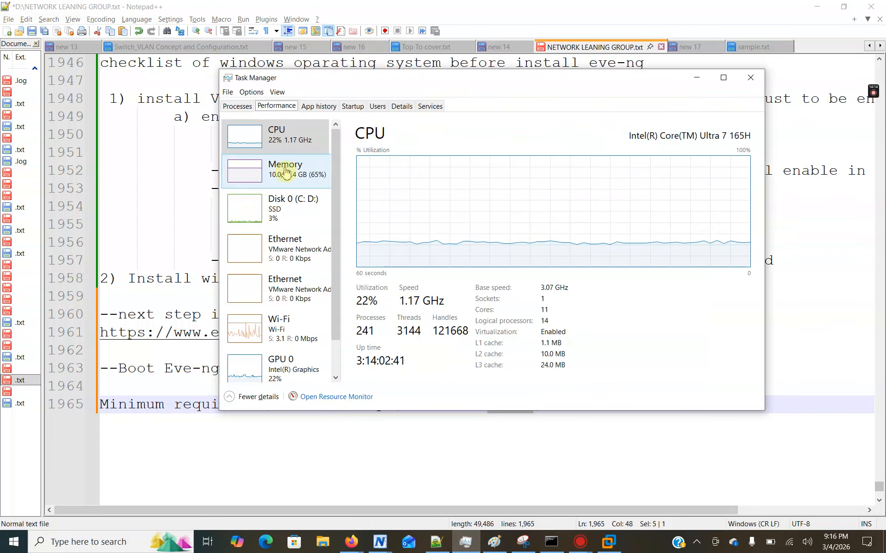
{"action": "left_click", "coordinate": [279, 171]}
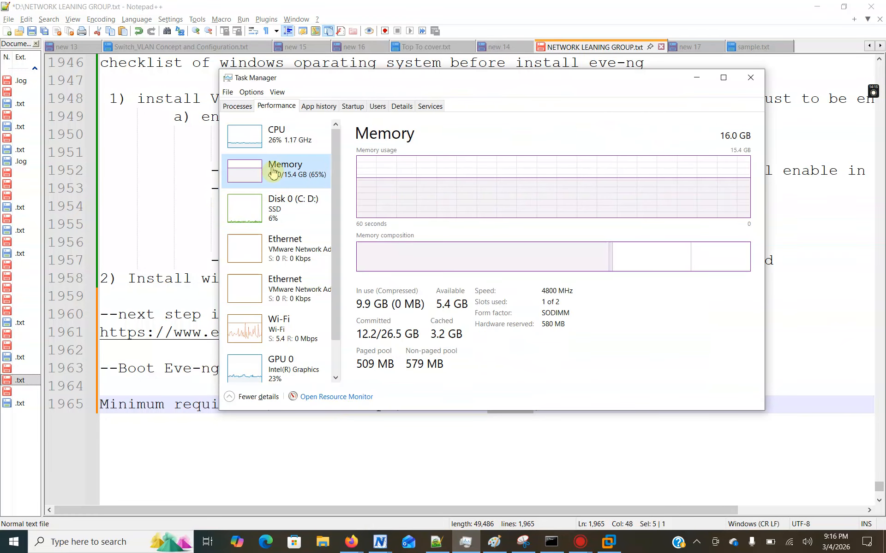
{"action": "left_click", "coordinate": [710, 140]}
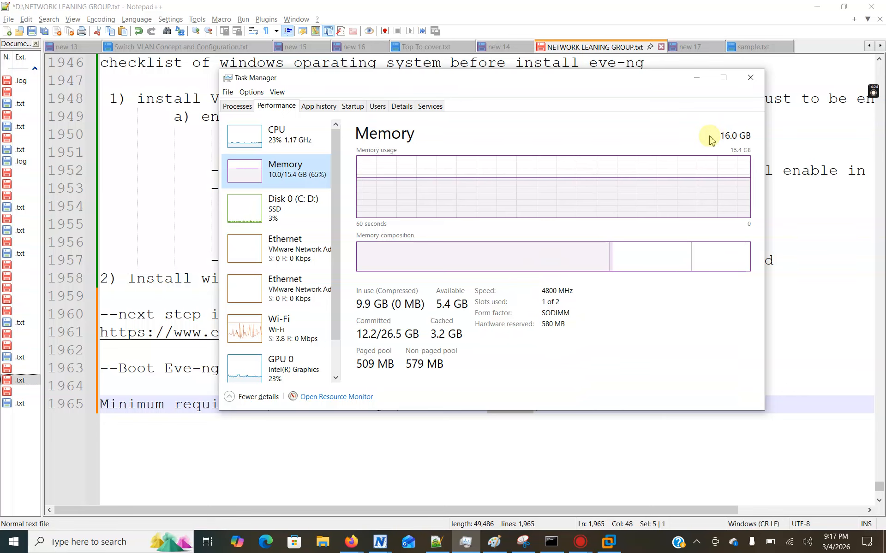
{"action": "left_click", "coordinate": [713, 136]}
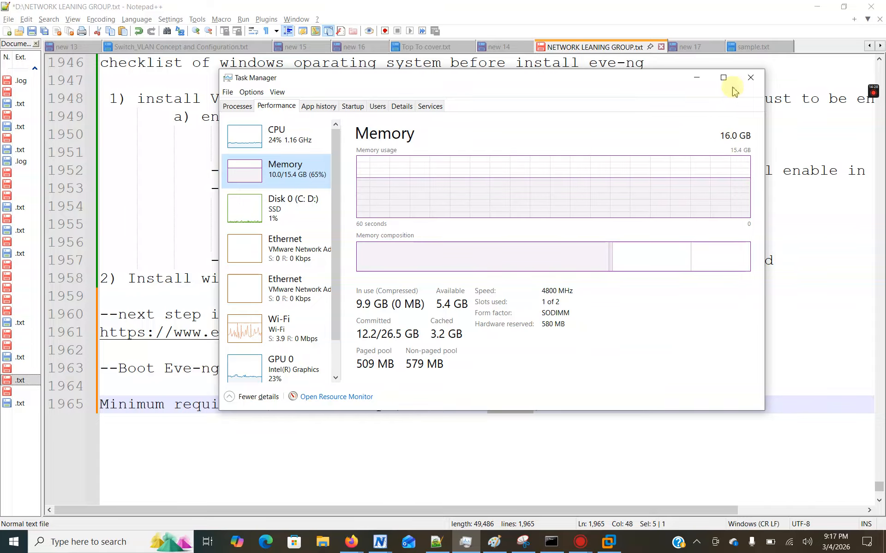
{"action": "left_click", "coordinate": [750, 77]}
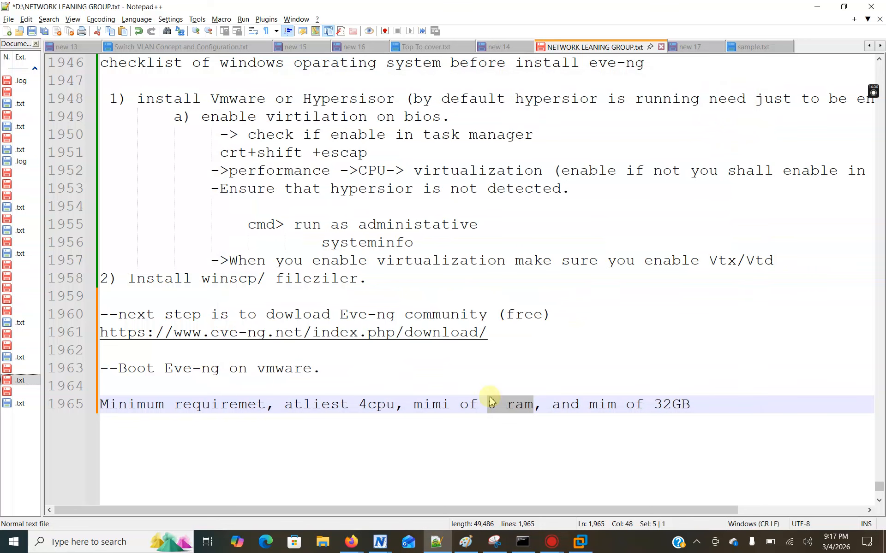
Step: Save the checklist file and start a new line below the minimum requirement line
{"action": "left_click", "coordinate": [537, 402]}
{"action": "key", "text": "ctrl+s"}
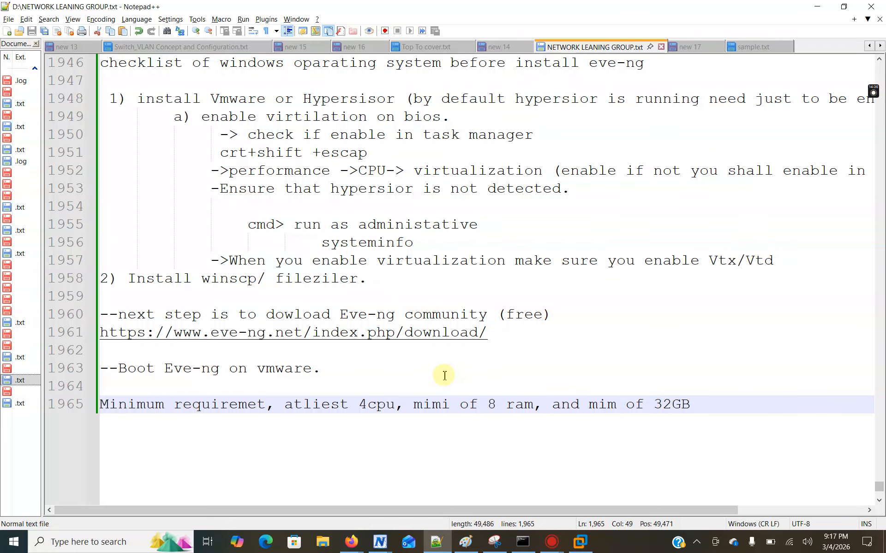
{"action": "left_click", "coordinate": [705, 405]}
{"action": "key", "text": "Return"}
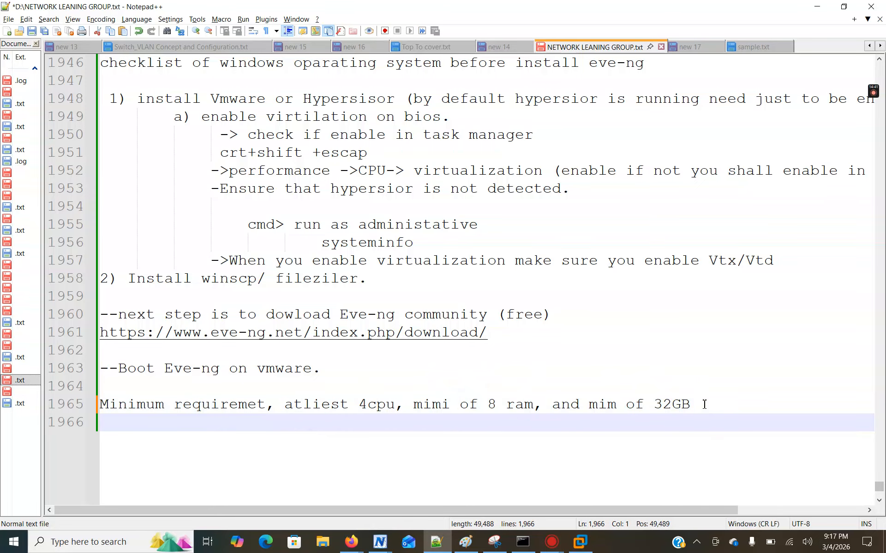
Step: Switch to VMware Workstation and start a new virtual machine with the Typical configuration and the "I will install the operating system later" option
{"action": "left_click", "coordinate": [579, 542]}
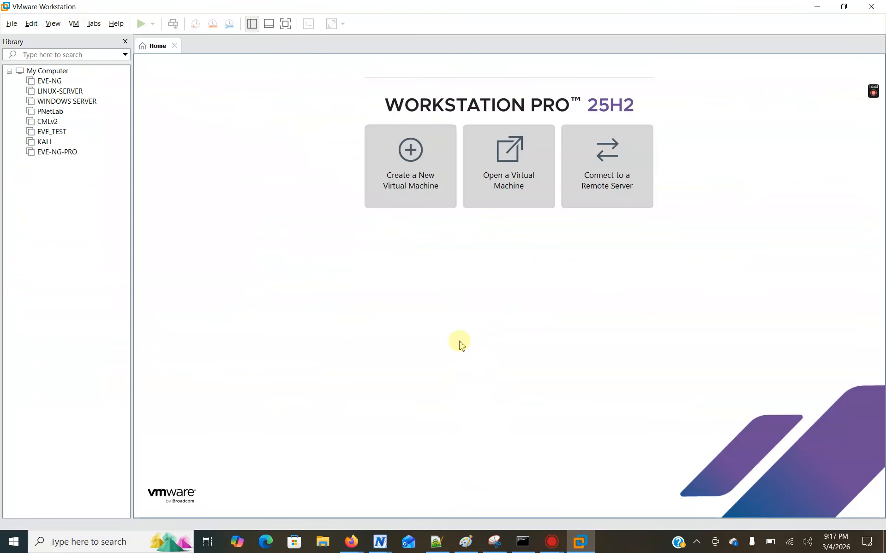
{"action": "left_click", "coordinate": [419, 345]}
{"action": "left_click", "coordinate": [406, 180]}
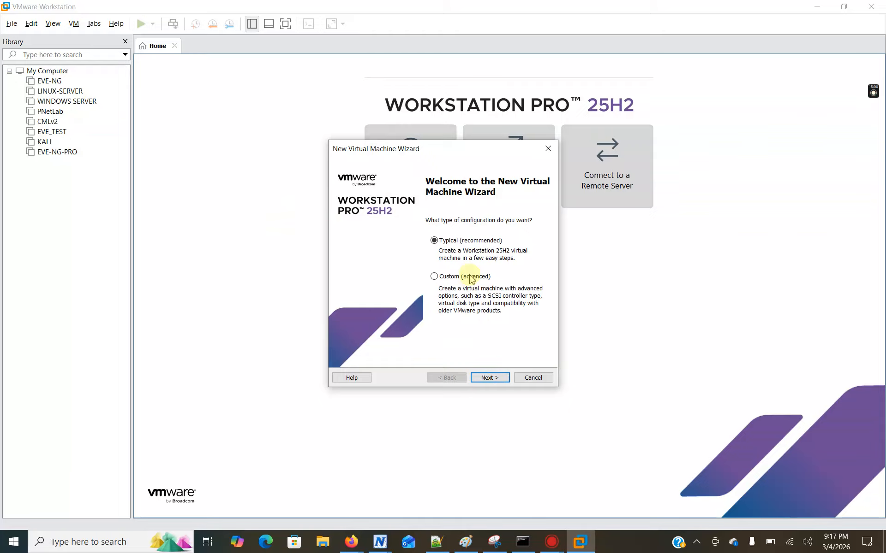
{"action": "left_click", "coordinate": [489, 378]}
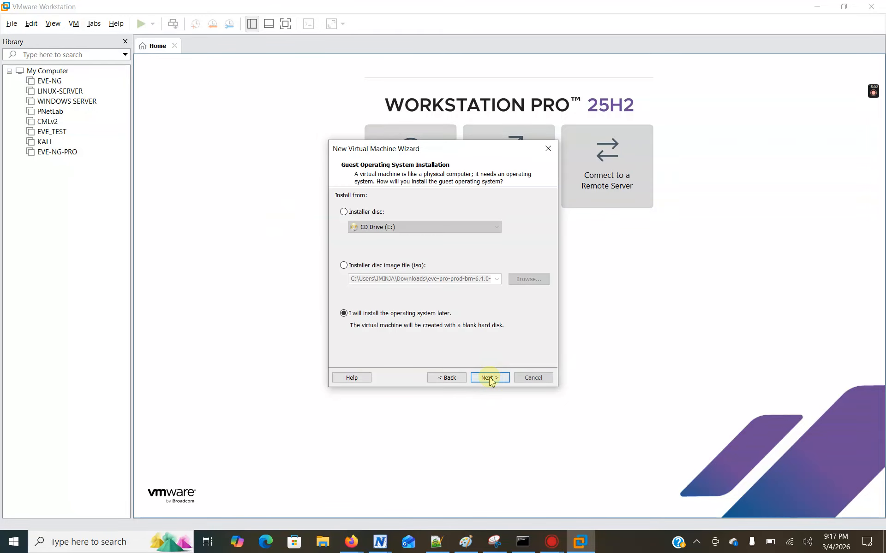
{"action": "left_click", "coordinate": [343, 212]}
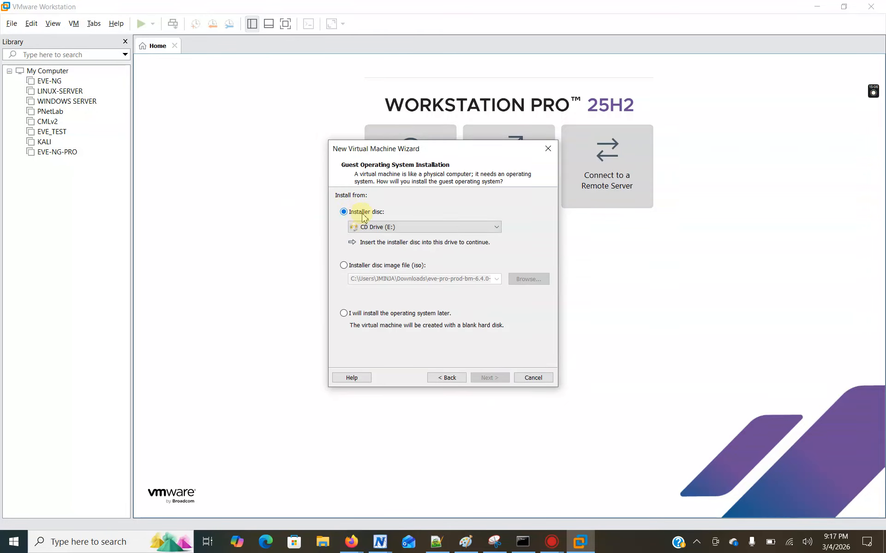
{"action": "left_click", "coordinate": [343, 265]}
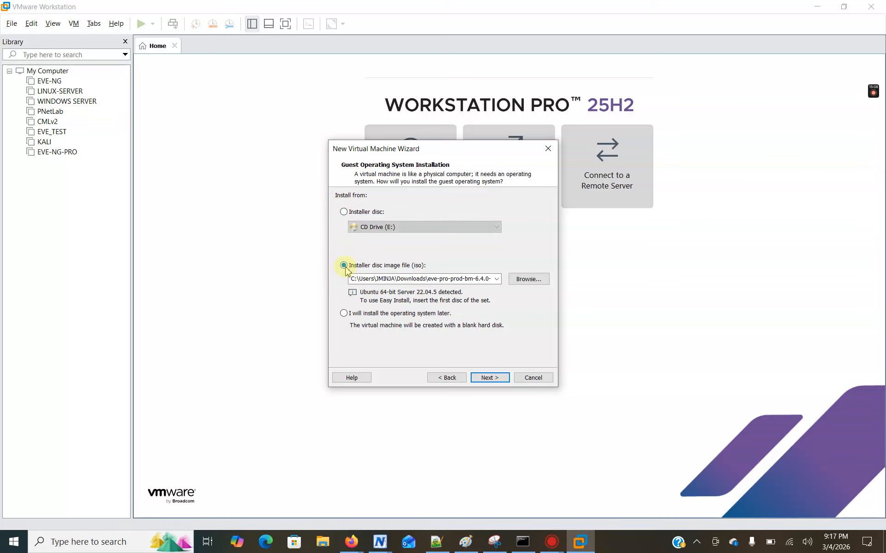
{"action": "left_click", "coordinate": [344, 313]}
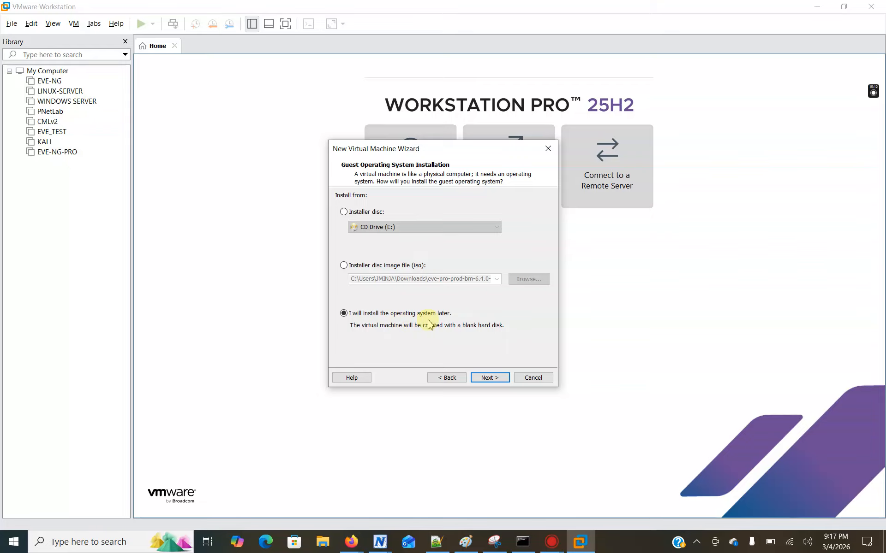
{"action": "left_click", "coordinate": [490, 378]}
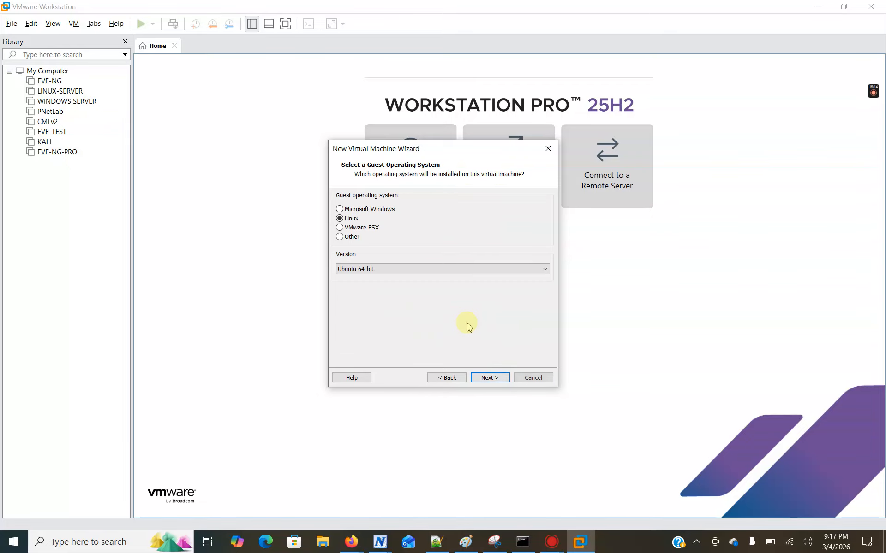
Step: Set the guest operating system to Linux with version Ubuntu 64-bit and continue to the naming page
{"action": "left_click", "coordinate": [348, 210]}
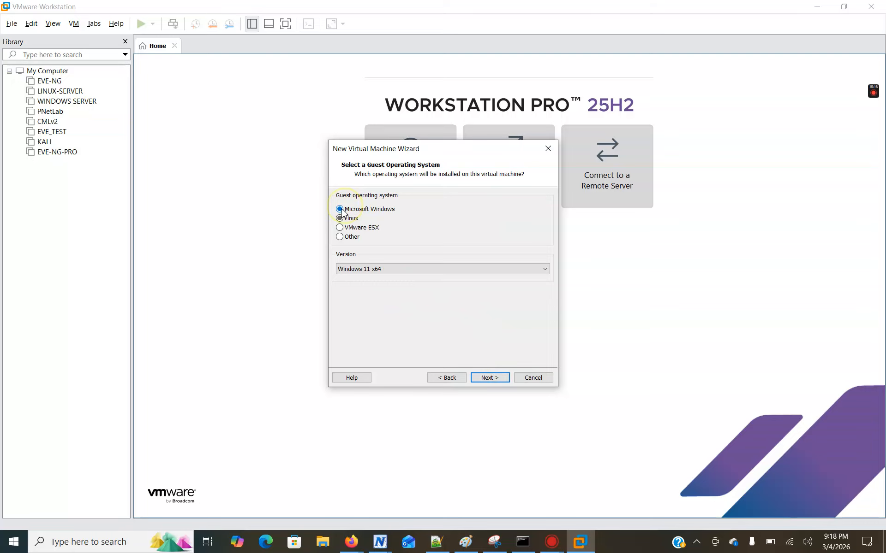
{"action": "left_click", "coordinate": [345, 237]}
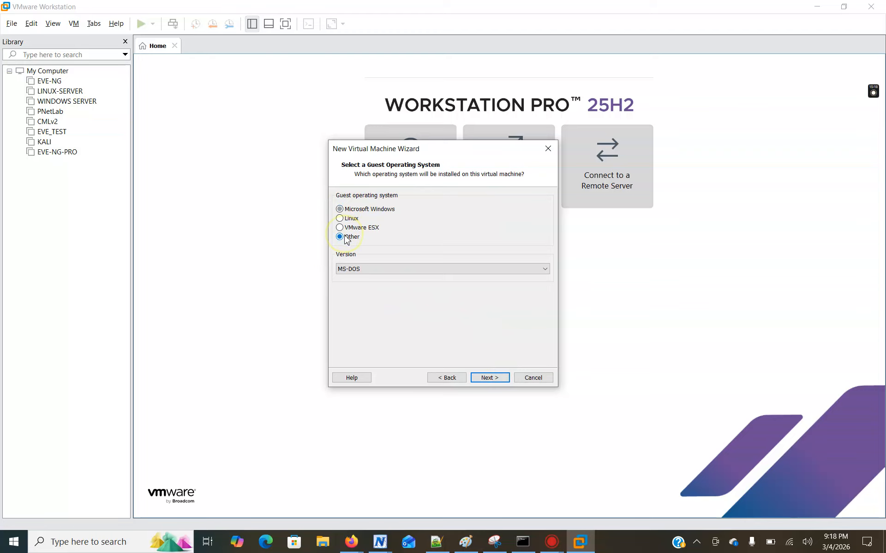
{"action": "left_click", "coordinate": [339, 220]}
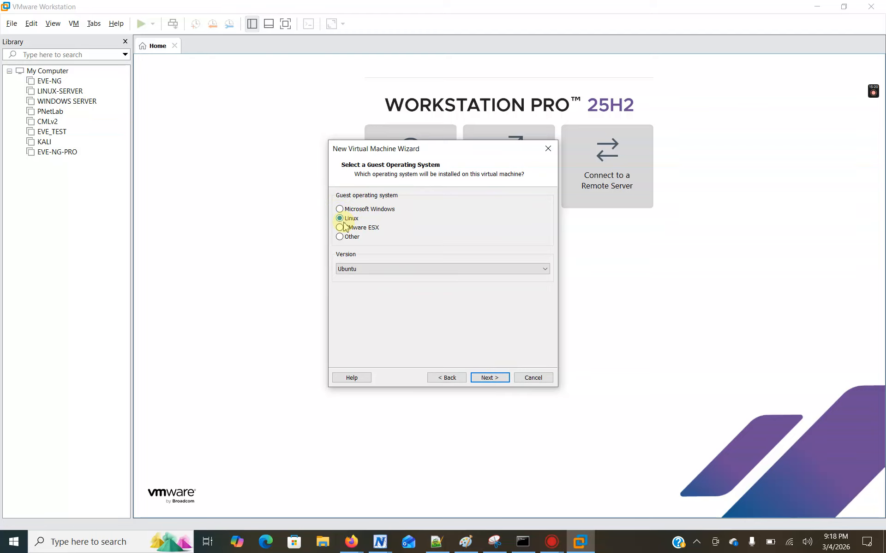
{"action": "left_click", "coordinate": [371, 268]}
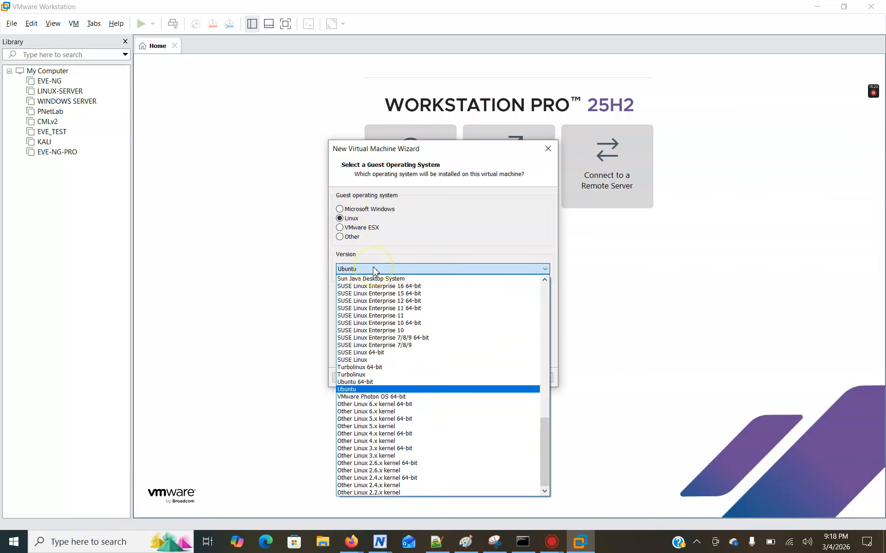
{"action": "left_click", "coordinate": [362, 383]}
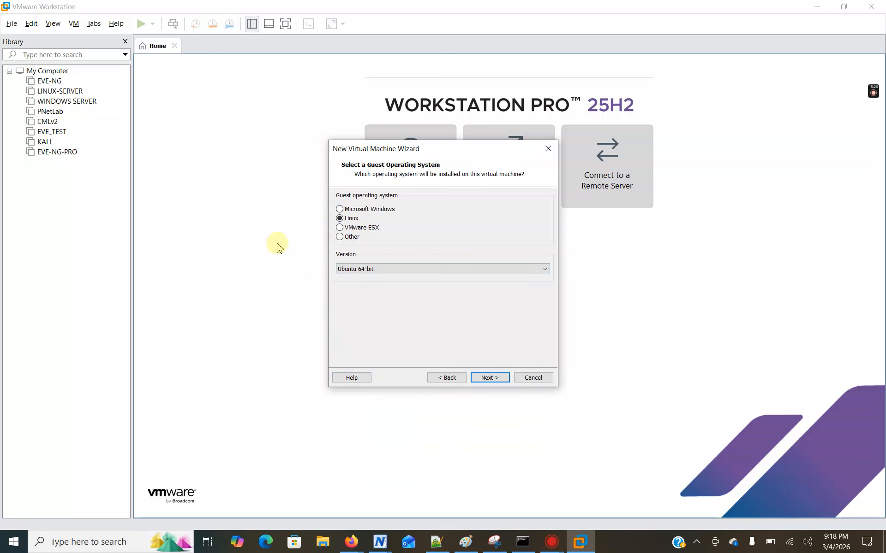
{"action": "left_click", "coordinate": [490, 378]}
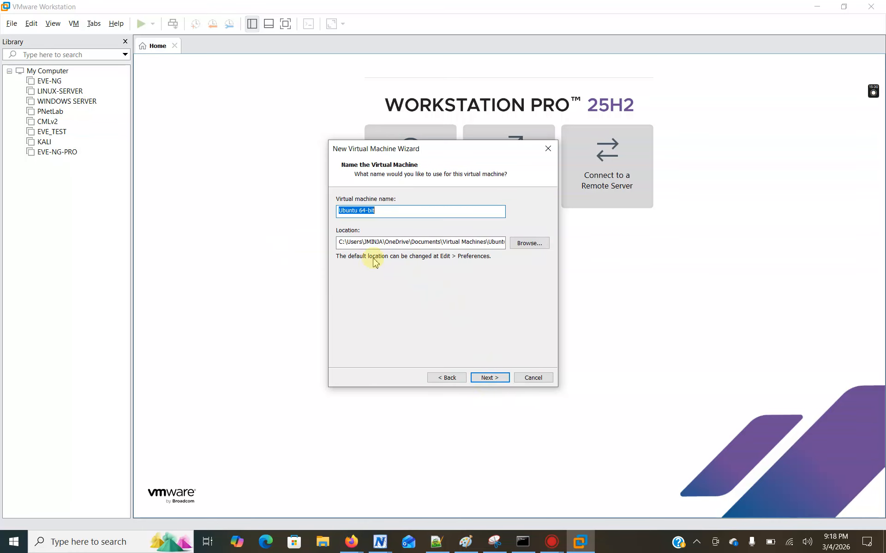
Step: Name the virtual machine "Eve-ngNETgroup"
{"action": "left_click", "coordinate": [389, 211]}
{"action": "left_click_drag", "start_coordinate": [390, 211], "coordinate": [317, 202]}
{"action": "type", "text": "Eve"}
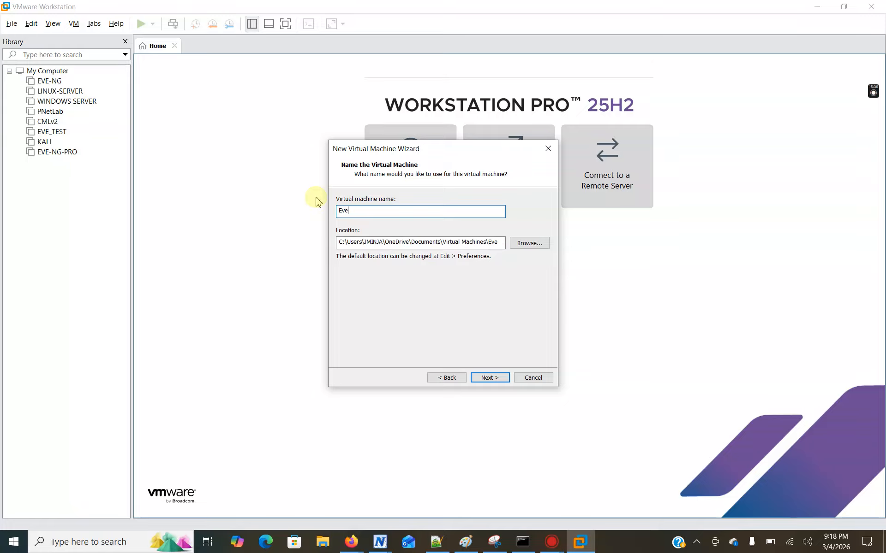
{"action": "type", "text": "-ngNETgroup"}
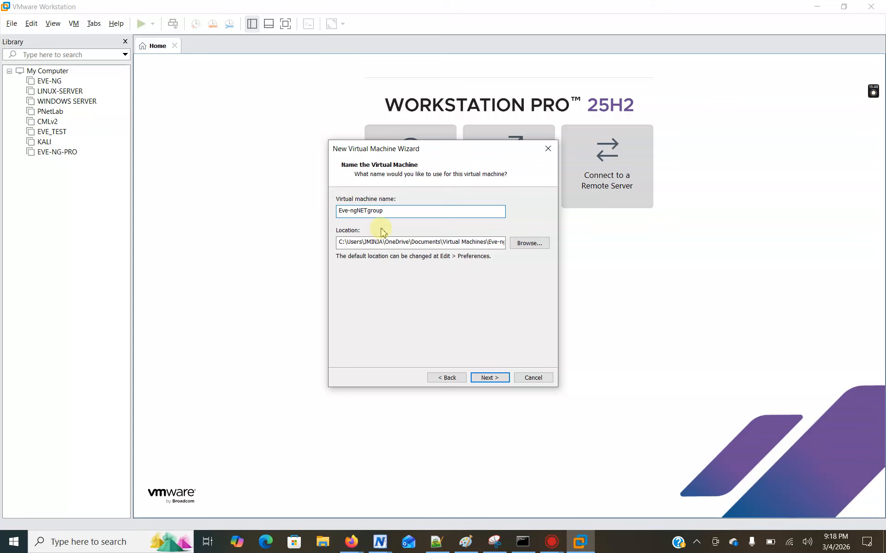
Step: Choose the "FOR VM_" folder on the DATA (D:) drive as the virtual machine's location
{"action": "left_click_drag", "start_coordinate": [347, 242], "coordinate": [486, 243]}
{"action": "left_click", "coordinate": [537, 244]}
{"action": "scroll", "coordinate": [437, 281], "scroll_direction": "down", "scroll_amount": 3}
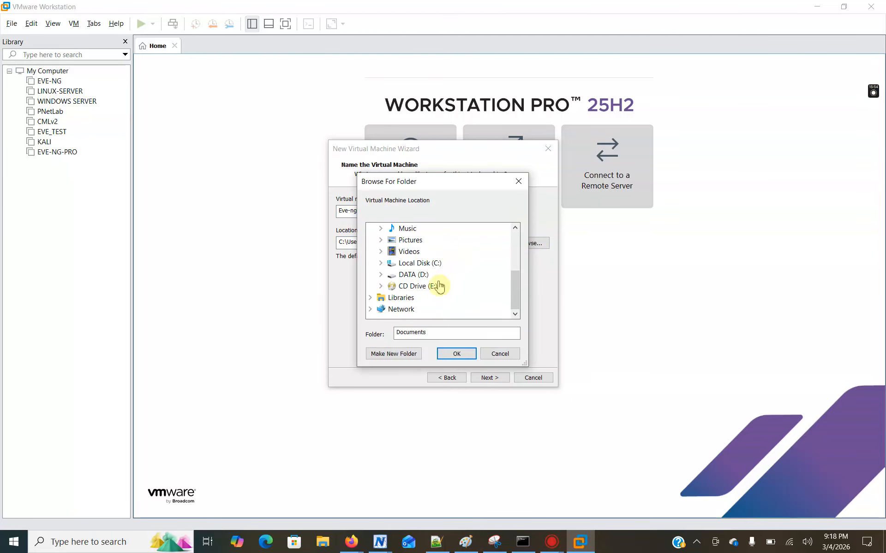
{"action": "double_click", "coordinate": [390, 275]}
{"action": "scroll", "coordinate": [415, 276], "scroll_direction": "down", "scroll_amount": 10}
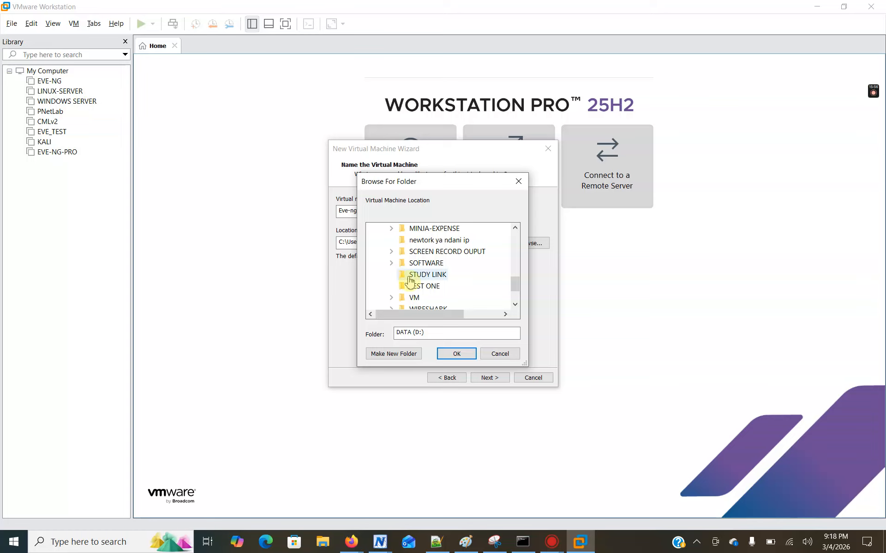
{"action": "scroll", "coordinate": [447, 291], "scroll_direction": "down", "scroll_amount": 1}
{"action": "scroll", "coordinate": [435, 286], "scroll_direction": "up", "scroll_amount": 3}
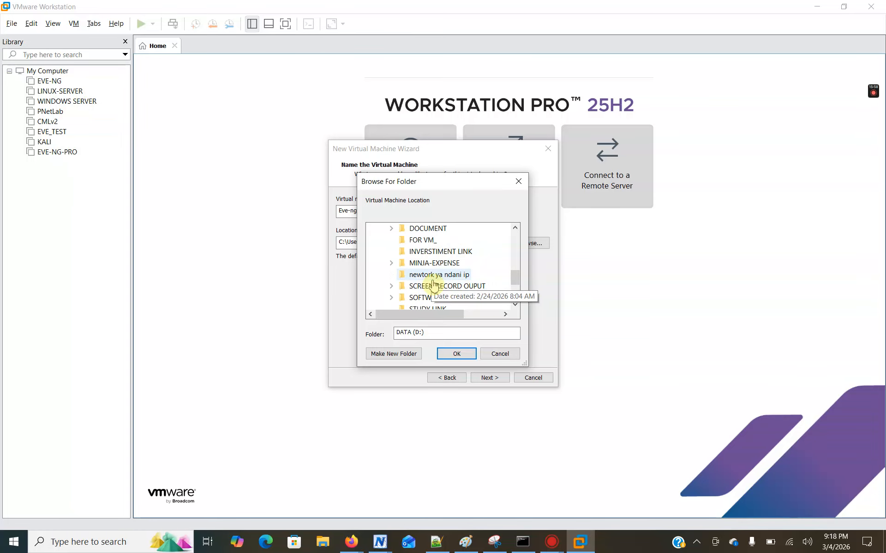
{"action": "left_click", "coordinate": [422, 276]}
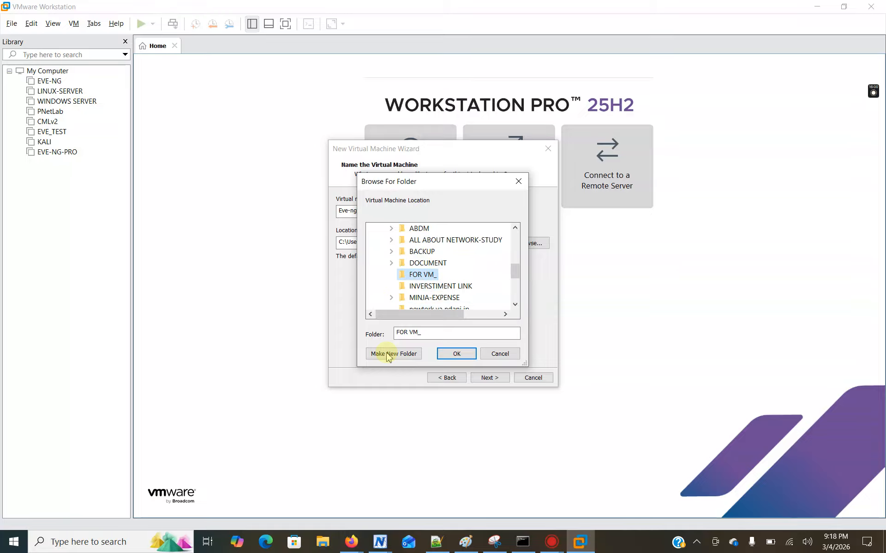
{"action": "left_click", "coordinate": [457, 354]}
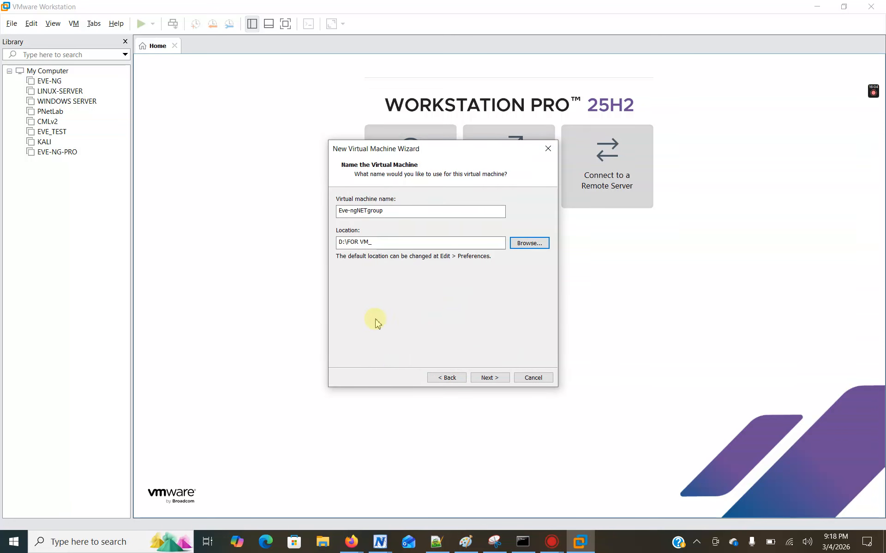
Step: Extend the location with an EVENG subfolder so the path reads "D:\FOR VM_\EVENG", and continue to the disk capacity page
{"action": "left_click", "coordinate": [419, 241]}
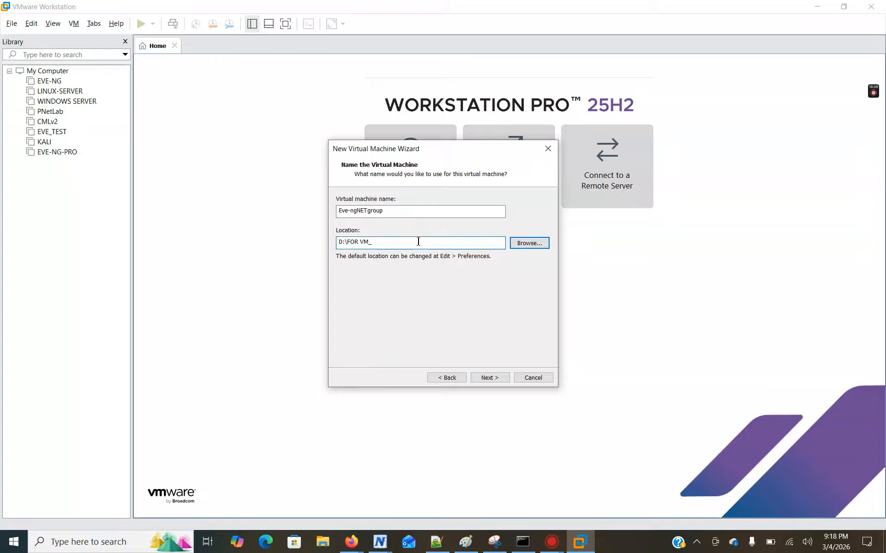
{"action": "type", "text": "\\e"}
{"action": "type", "text": "E"}
{"action": "type", "text": "VENG"}
{"action": "left_click", "coordinate": [485, 382]}
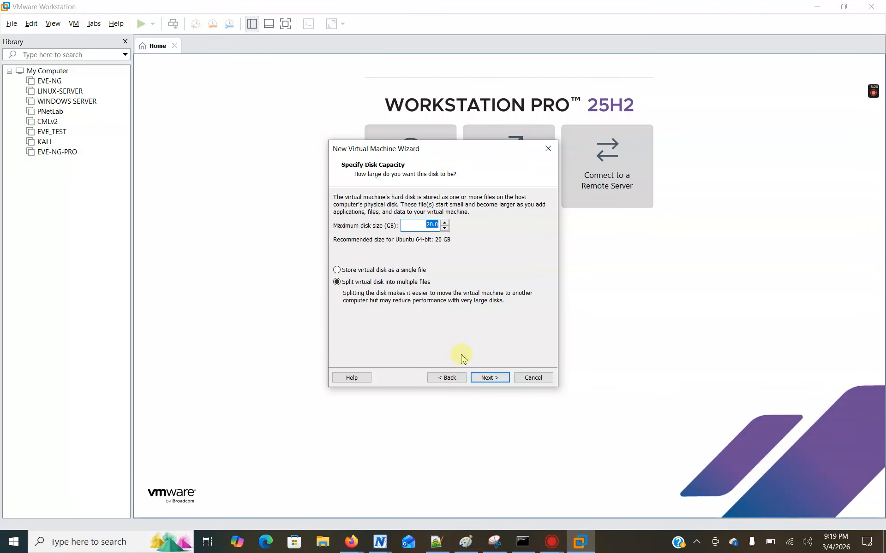
Step: Set the virtual machine's maximum disk size to 100 GB
{"action": "left_click", "coordinate": [426, 226]}
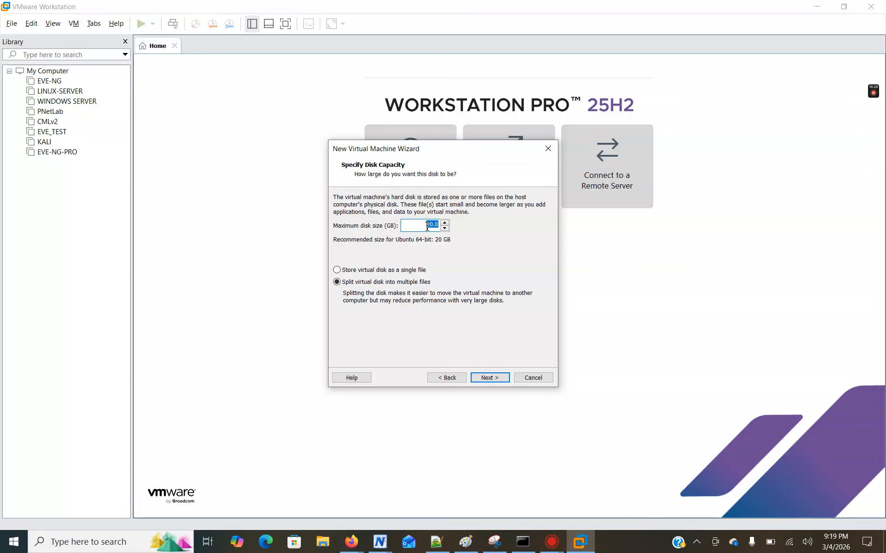
{"action": "type", "text": "100"}
{"action": "left_click", "coordinate": [488, 252]}
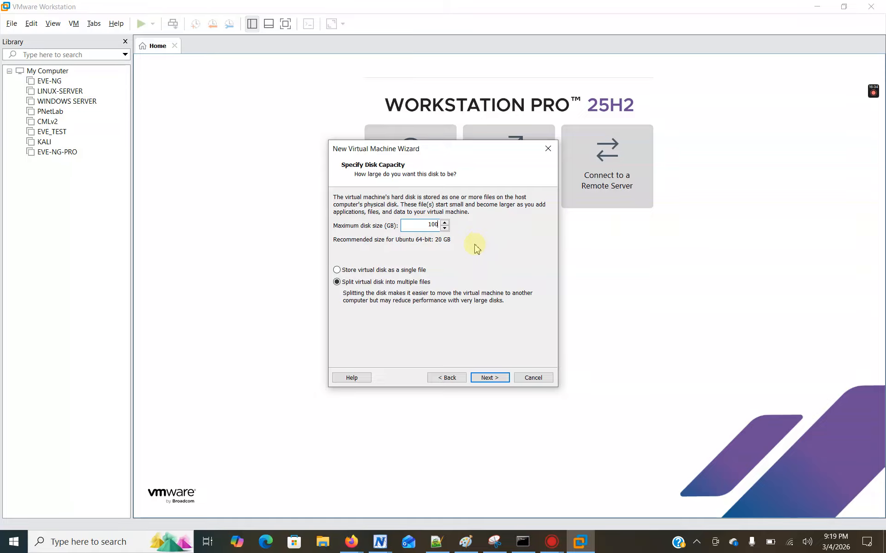
Step: Set the maximum disk size to 200 GB, stored as a single file, and continue to the settings summary
{"action": "left_click", "coordinate": [430, 225]}
{"action": "type", "text": "200"}
{"action": "left_click", "coordinate": [338, 271]}
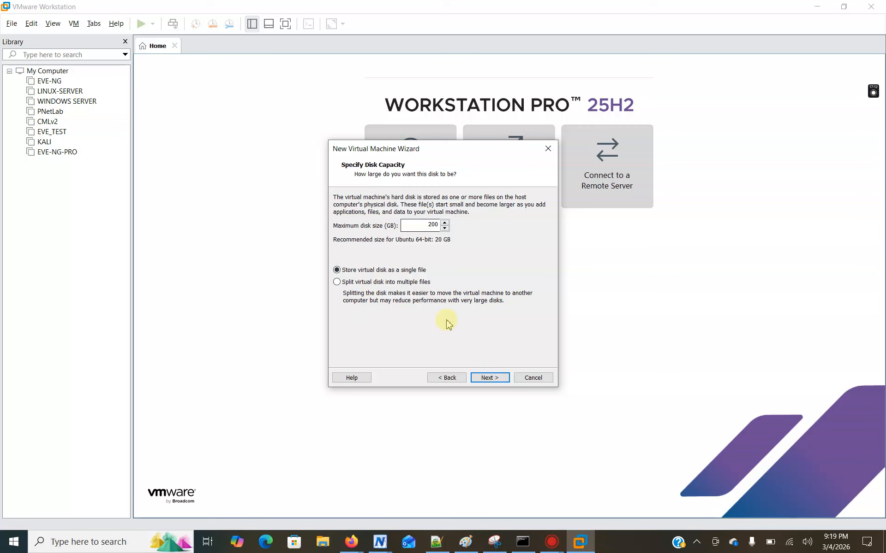
{"action": "left_click", "coordinate": [497, 379]}
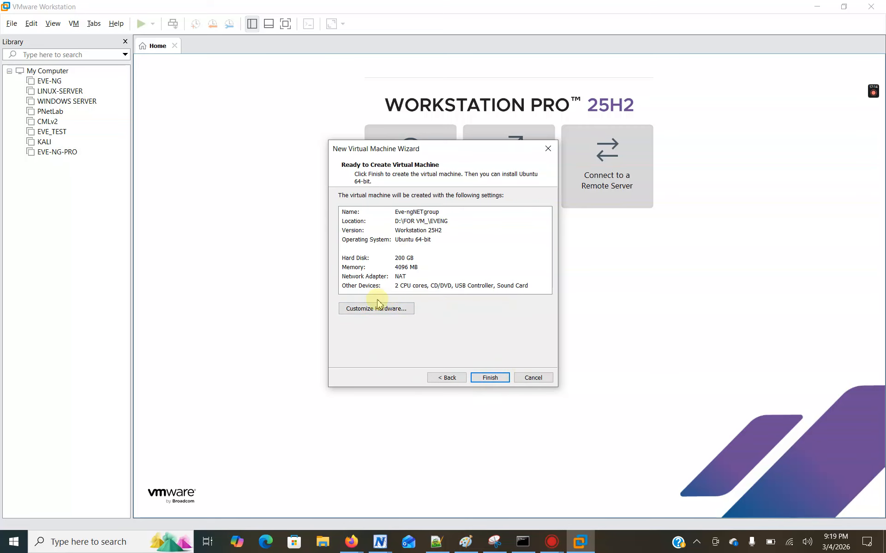
Step: Create the Eve-ngNETgroup virtual machine from the summarized settings and open its hardware settings
{"action": "left_click", "coordinate": [490, 378]}
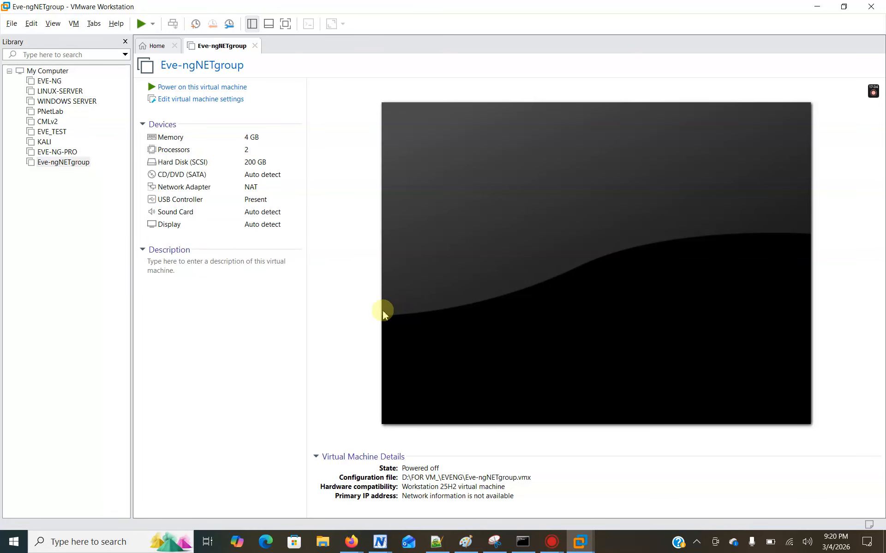
{"action": "left_click", "coordinate": [193, 106]}
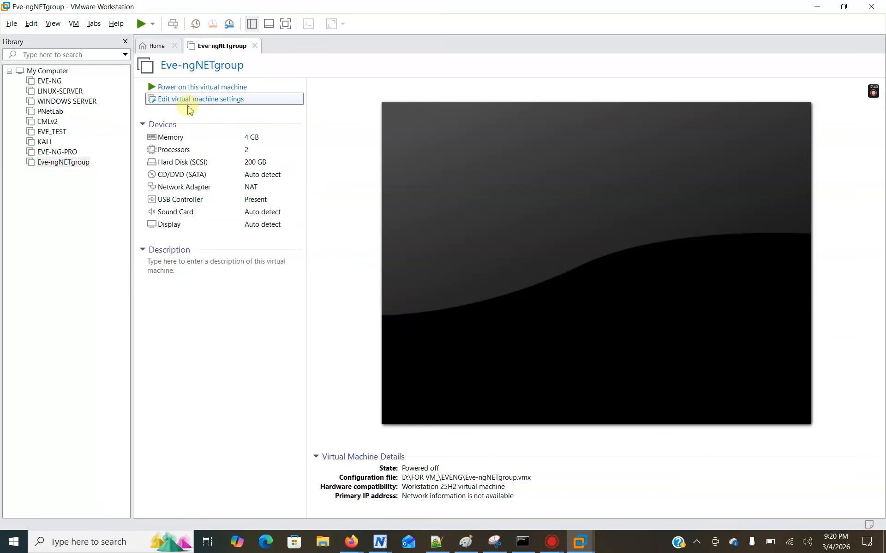
{"action": "left_click", "coordinate": [187, 107]}
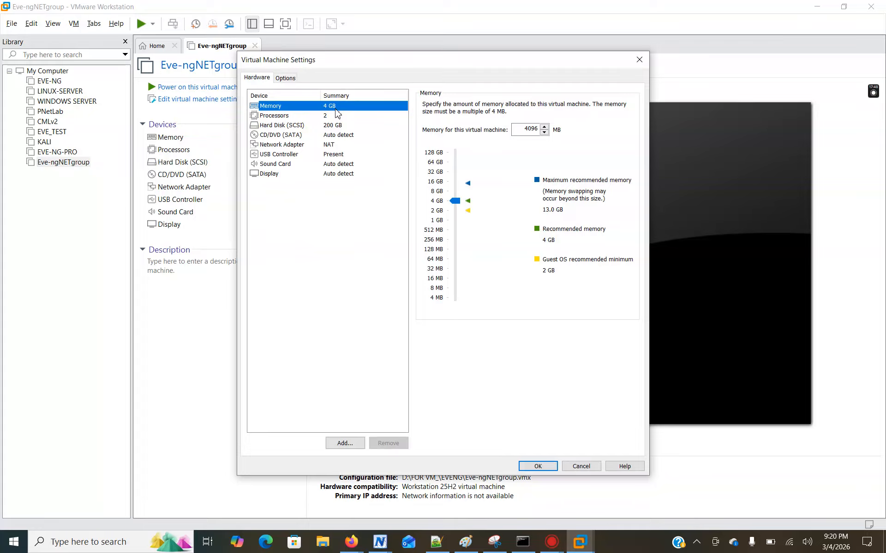
Step: Set the virtual machine's memory to 8192 MB and its processors to 2 with 2 cores each
{"action": "left_click", "coordinate": [455, 193]}
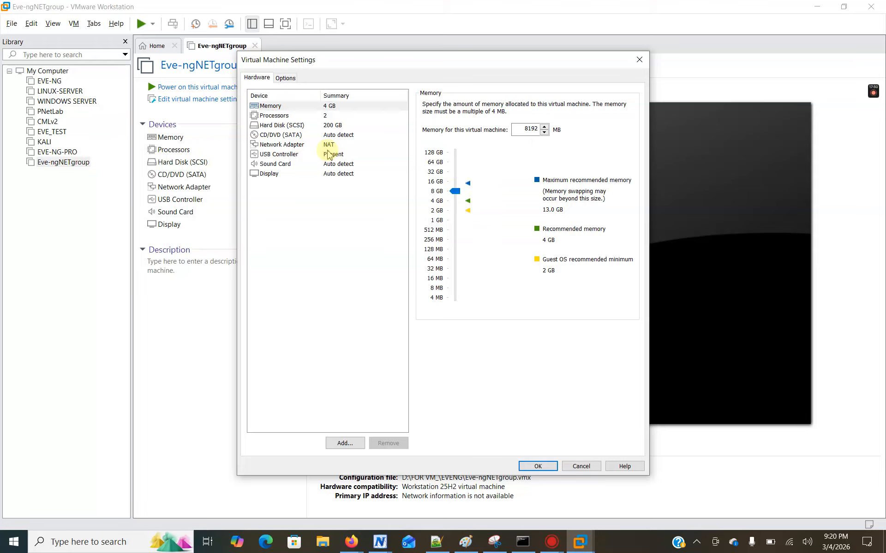
{"action": "left_click", "coordinate": [325, 116]}
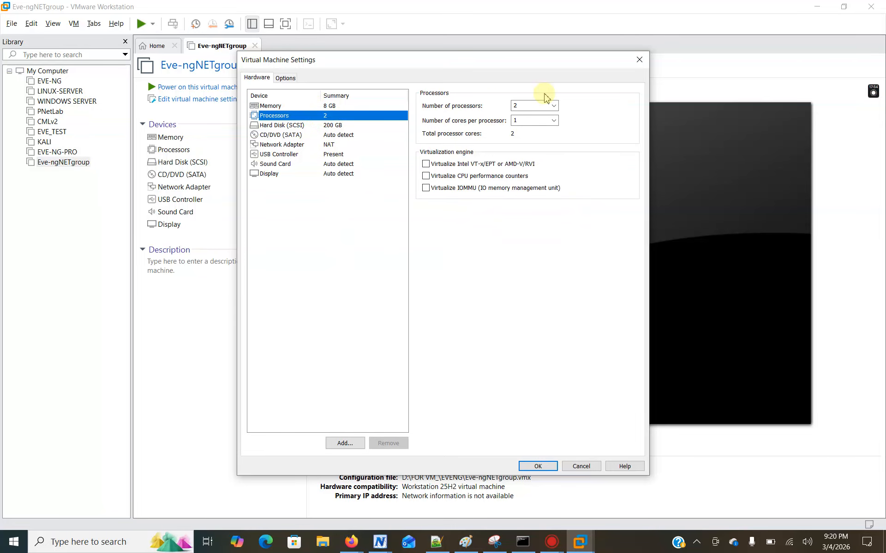
{"action": "left_click", "coordinate": [553, 107]}
{"action": "left_click", "coordinate": [510, 135]}
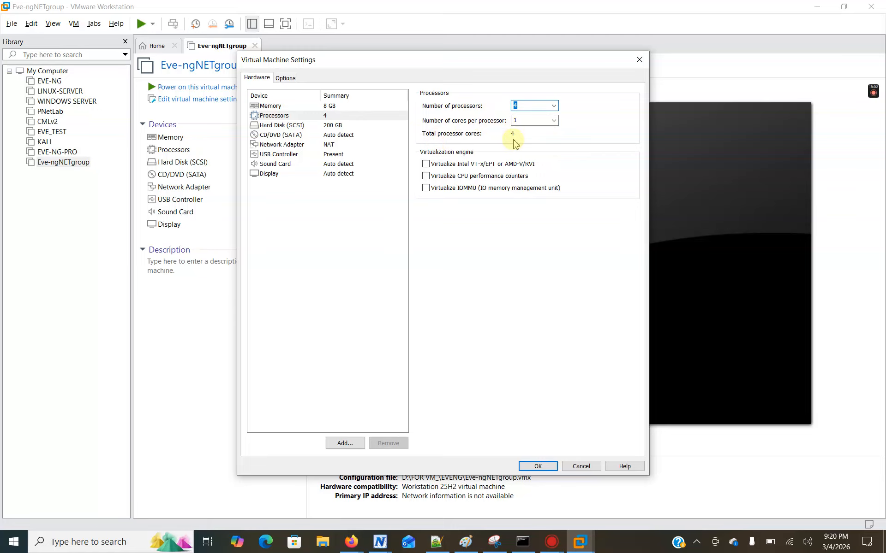
{"action": "left_click", "coordinate": [551, 106]}
{"action": "left_click", "coordinate": [531, 127]}
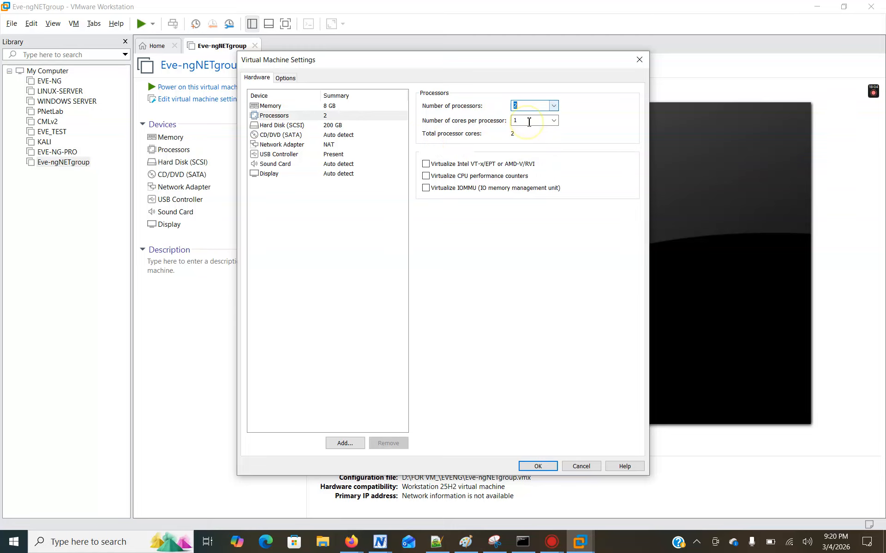
{"action": "left_click", "coordinate": [552, 120]}
{"action": "left_click", "coordinate": [524, 141]}
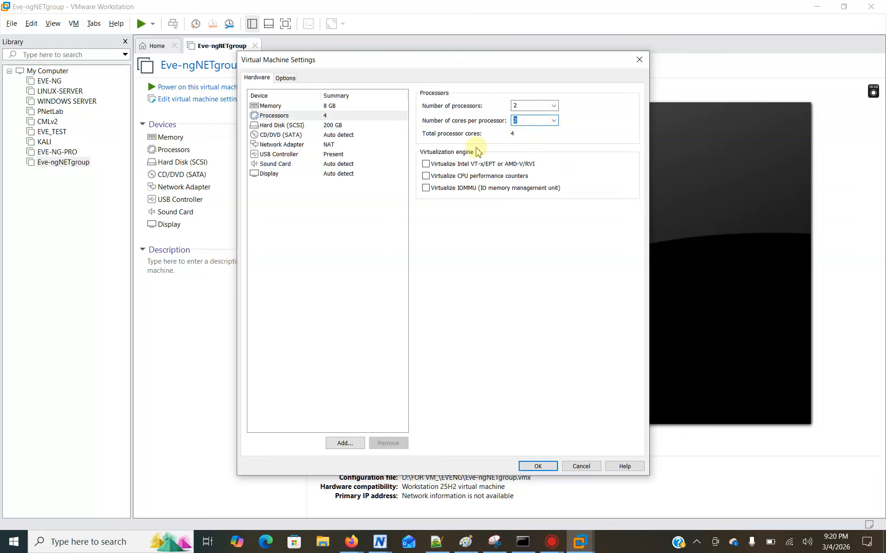
Step: Set the processors to 4 with 2 cores each and enable Virtualize Intel VT-x/EPT or AMD-V/RVI
{"action": "left_click", "coordinate": [553, 106]}
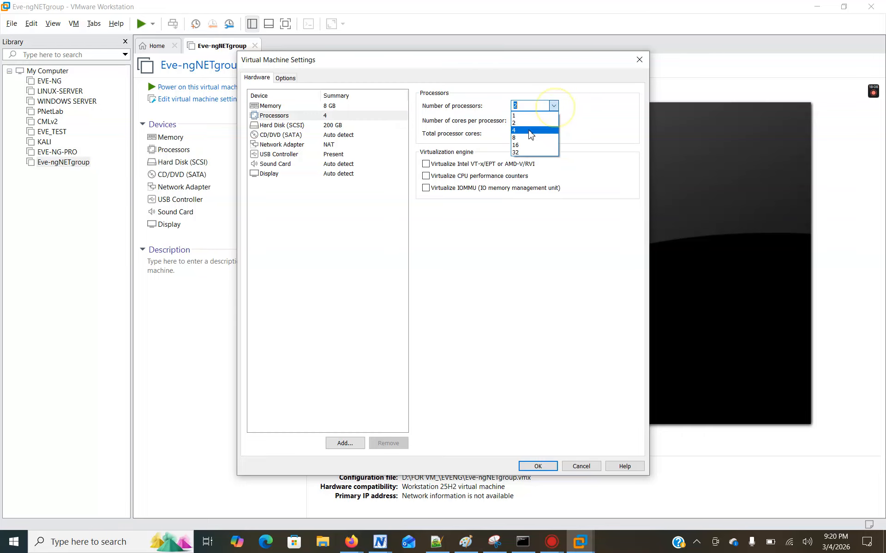
{"action": "left_click", "coordinate": [525, 131]}
{"action": "left_click", "coordinate": [552, 120]}
{"action": "left_click", "coordinate": [519, 137]}
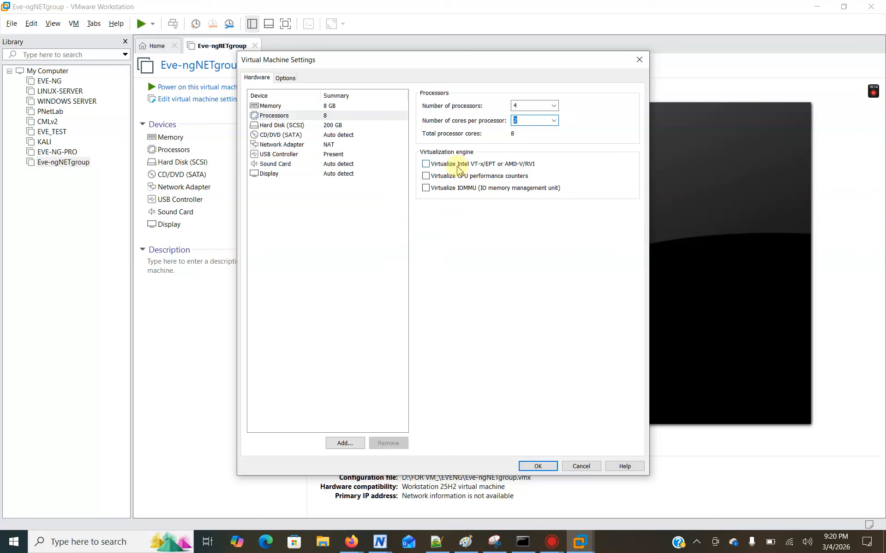
{"action": "left_click", "coordinate": [427, 165]}
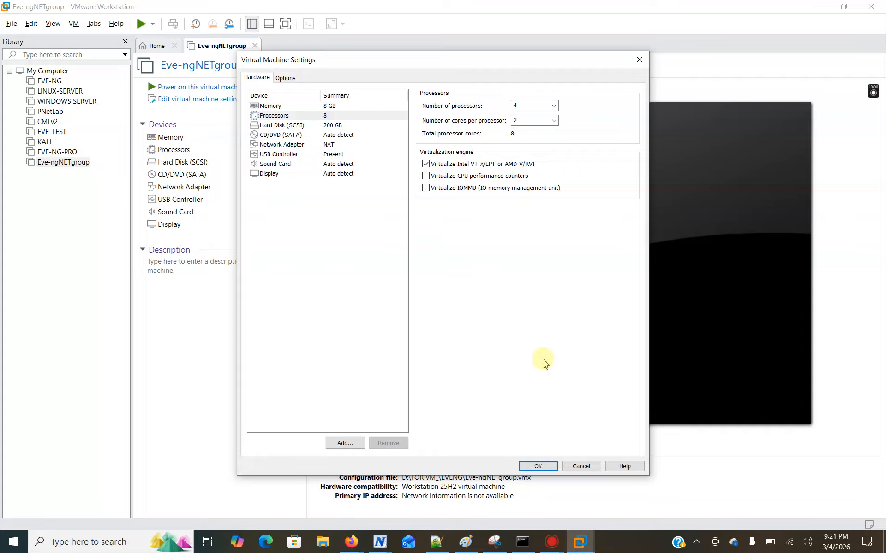
Step: Use the ISO image eve-ce-prod-6.2.0-4-full.iso from the Downloads folder for the CD/DVD drive, connected at power on
{"action": "mouse_move", "coordinate": [873, 115]}
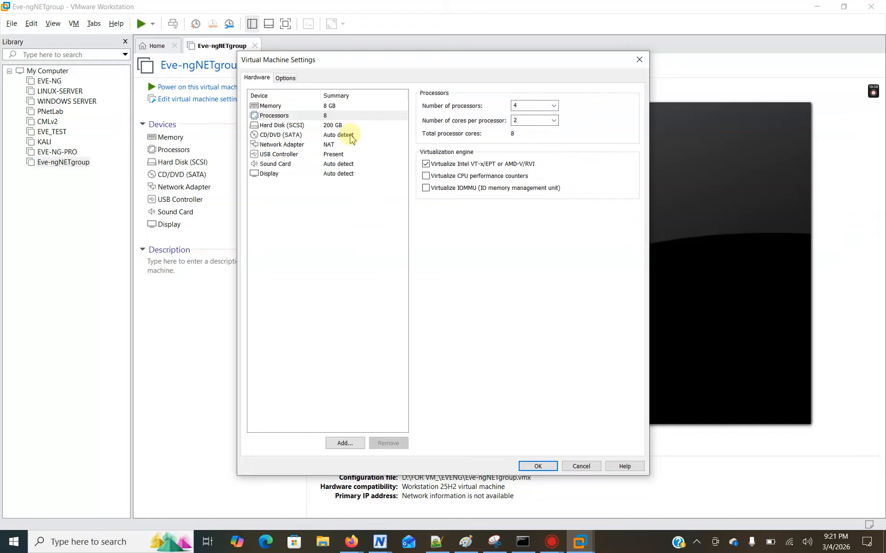
{"action": "left_click", "coordinate": [325, 125]}
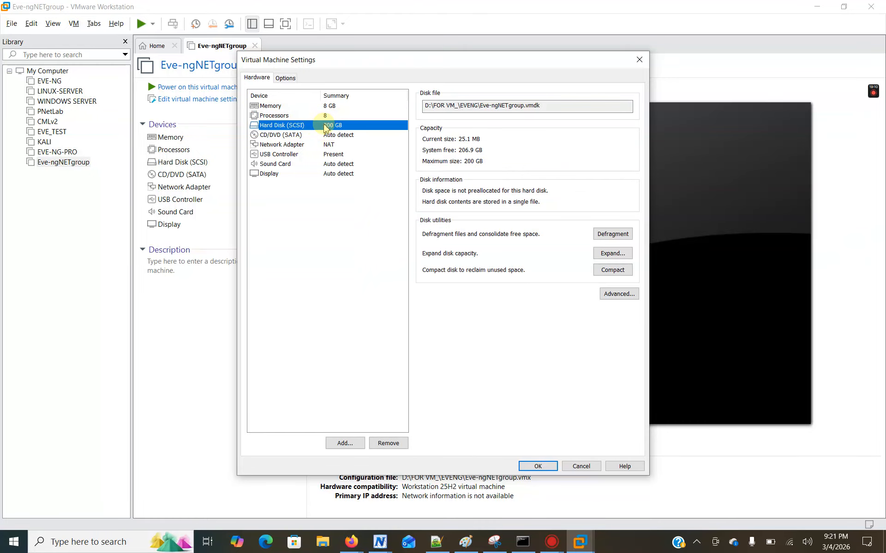
{"action": "left_click", "coordinate": [323, 135]}
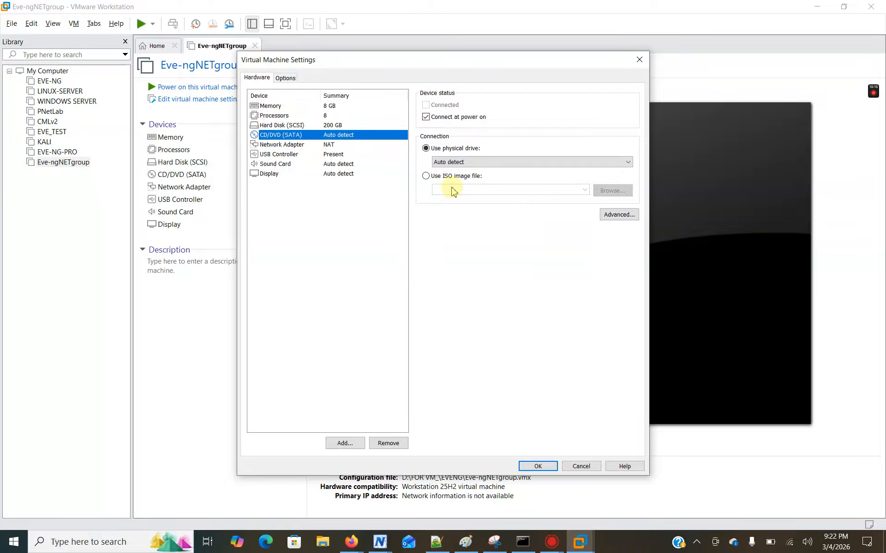
{"action": "left_click", "coordinate": [425, 117]}
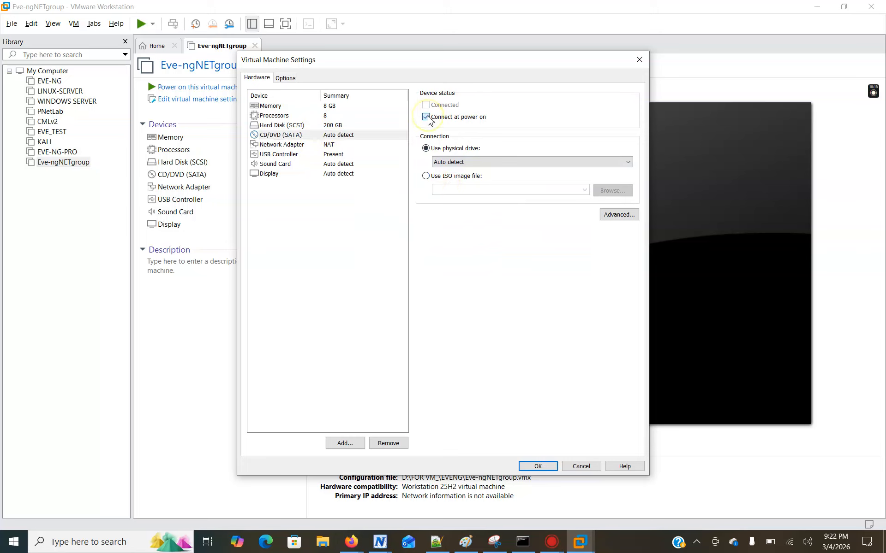
{"action": "left_click", "coordinate": [425, 118]}
{"action": "left_click", "coordinate": [426, 176]}
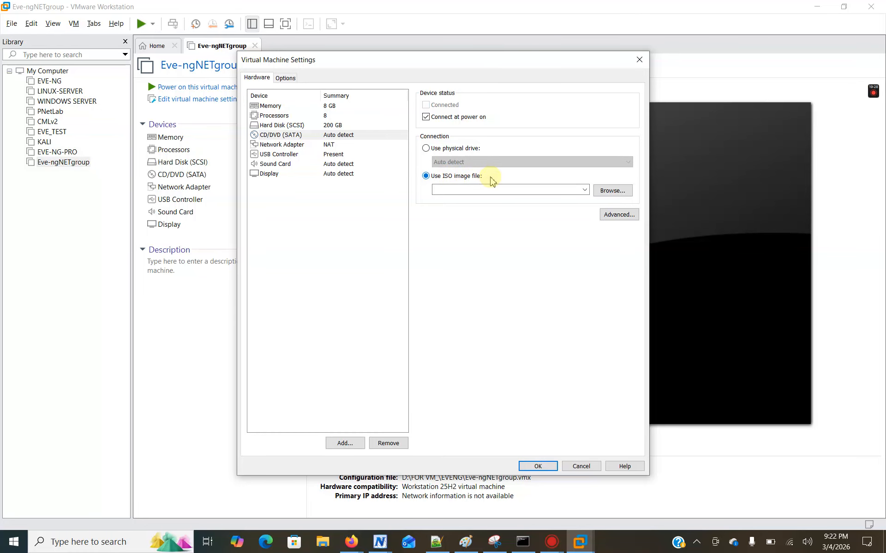
{"action": "left_click", "coordinate": [607, 191]}
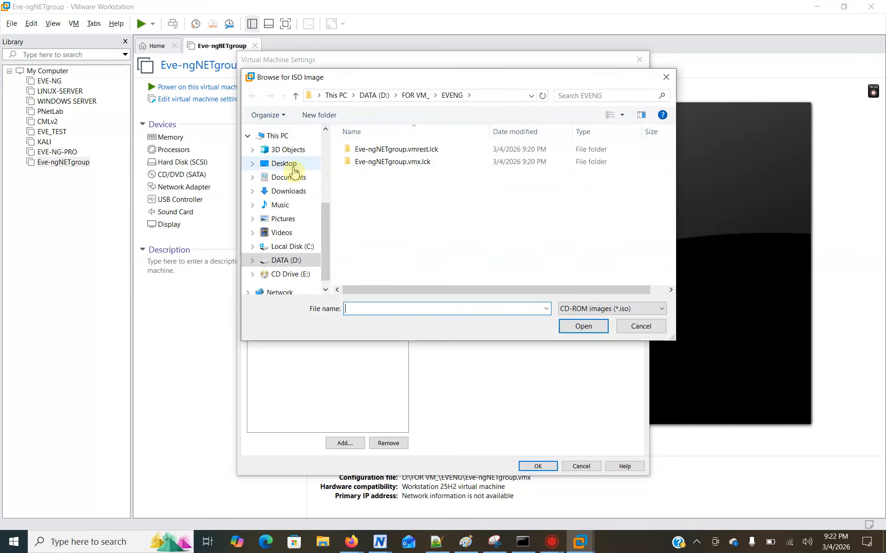
{"action": "left_click", "coordinate": [289, 194]}
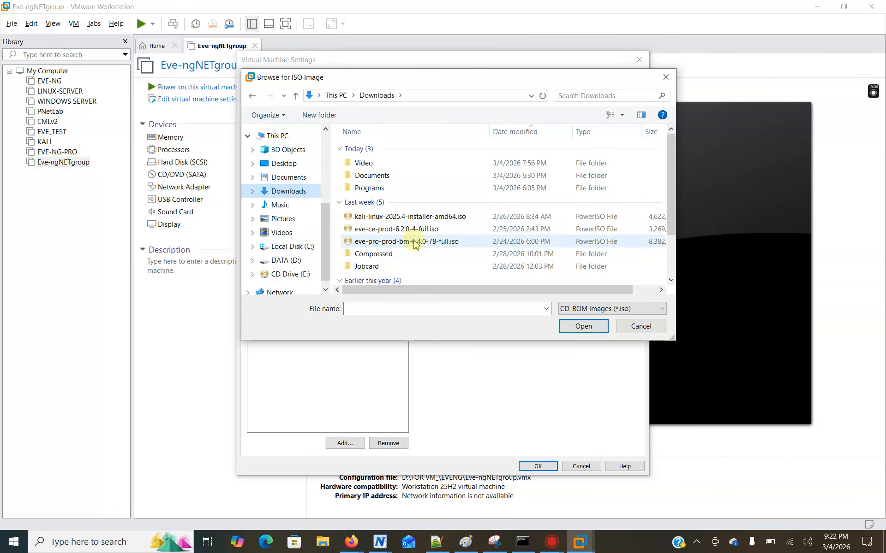
{"action": "left_click", "coordinate": [403, 229]}
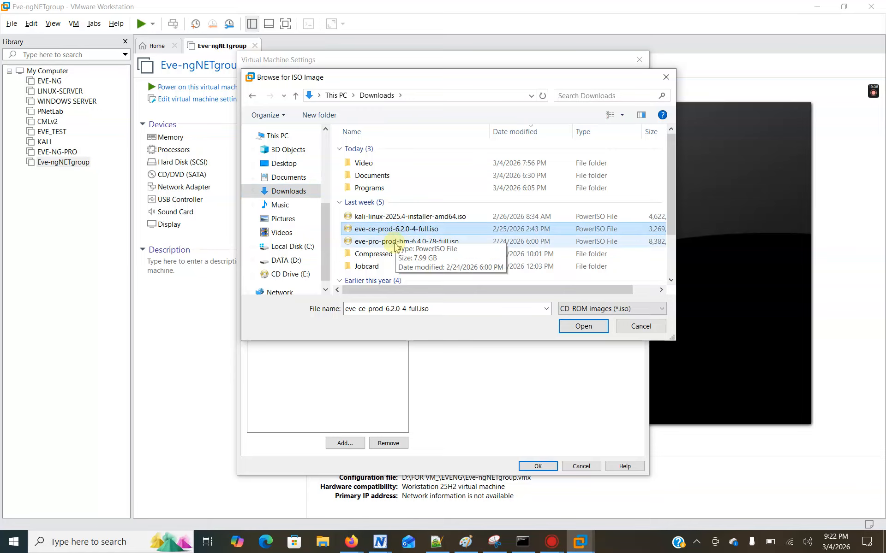
{"action": "left_click", "coordinate": [573, 328]}
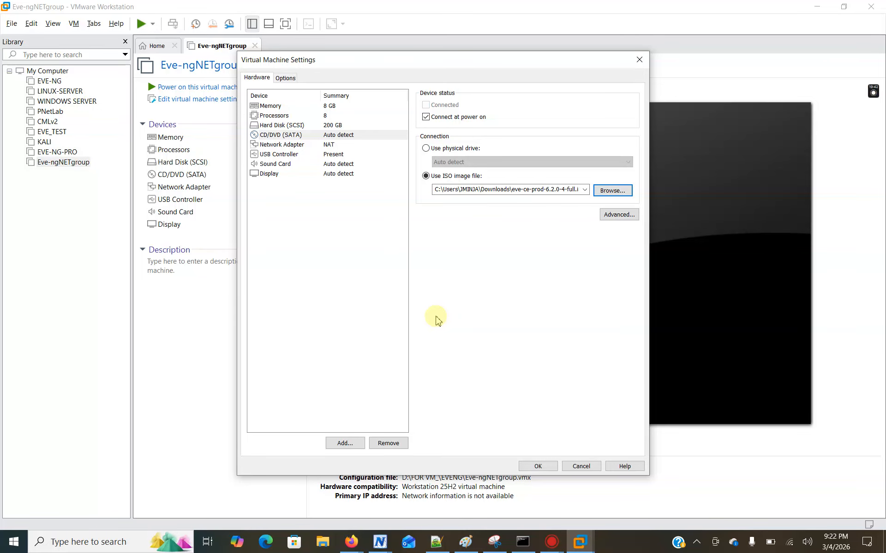
Step: Check the network adapter settings, then switch to Command Prompt and run ipconfig | find "192.168.8."
{"action": "left_click", "coordinate": [306, 146]}
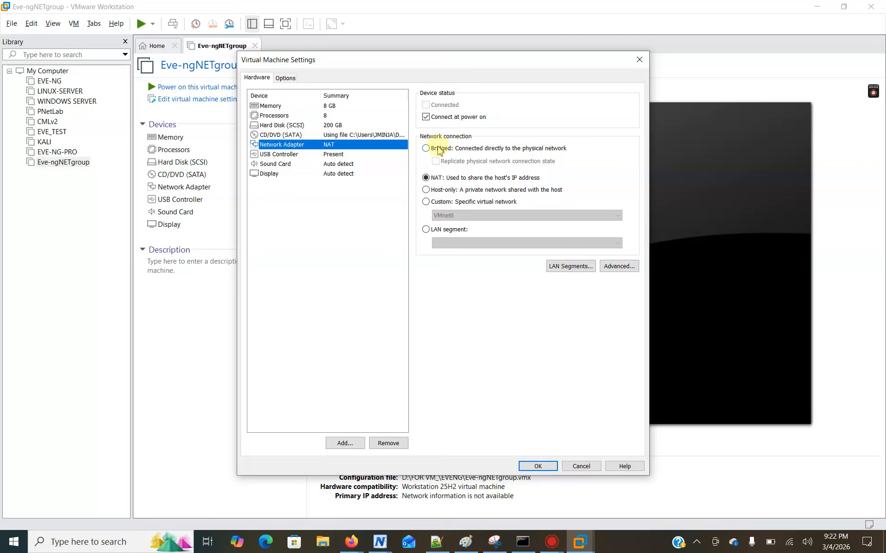
{"action": "left_click", "coordinate": [523, 541]}
{"action": "left_click", "coordinate": [419, 332]}
{"action": "type", "text": "IXP"}
{"action": "key", "text": "BackSpace"}
{"action": "type", "text": "ipconfig"}
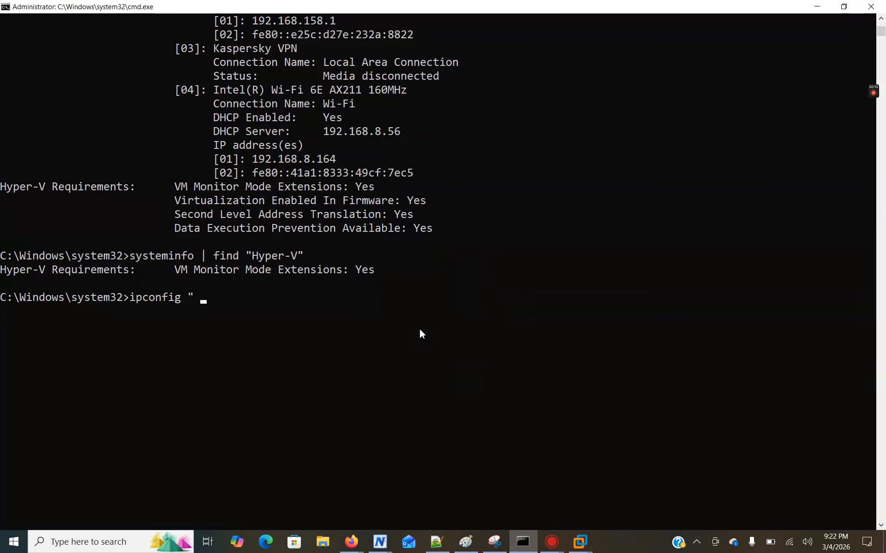
{"action": "type", "text": "find"}
{"action": "type", "text": " \"102"}
{"action": "key", "text": "BackSpace"}
{"action": "key", "text": "BackSpace"}
{"action": "key", "text": "BackSpace"}
{"action": "type", "text": "92.168.8."}
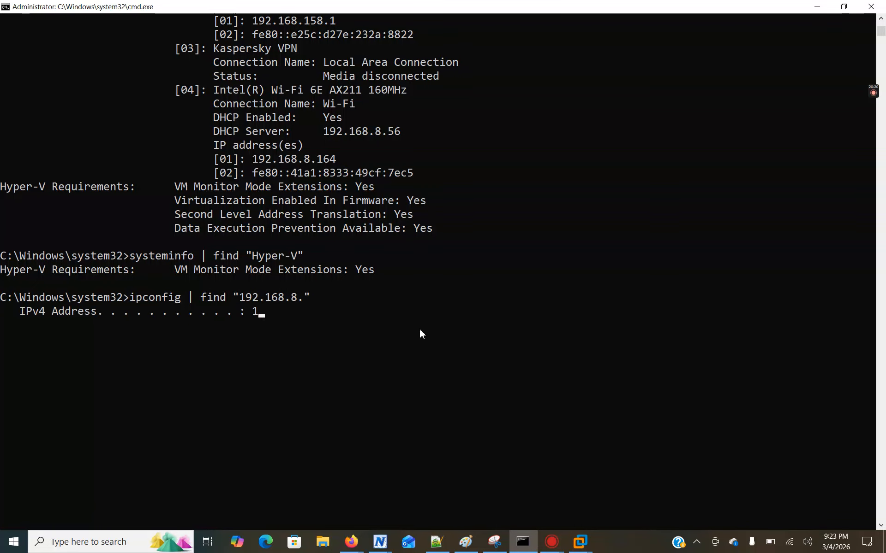
Step: Examine the IPv4 address and default gateway lines in the filtered ipconfig output
{"action": "left_click_drag", "start_coordinate": [375, 328], "coordinate": [28, 311]}
{"action": "left_click", "coordinate": [184, 365]}
{"action": "left_click_drag", "start_coordinate": [332, 328], "coordinate": [22, 315]}
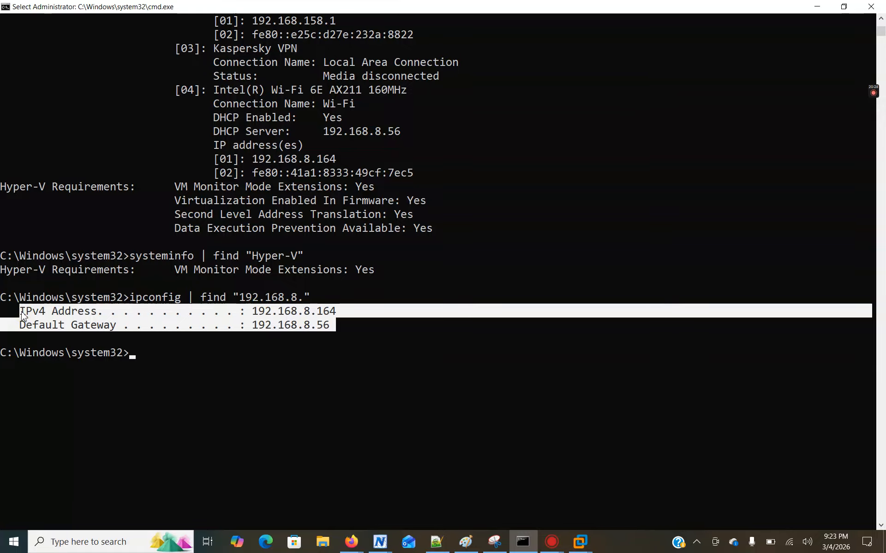
{"action": "left_click", "coordinate": [106, 325]}
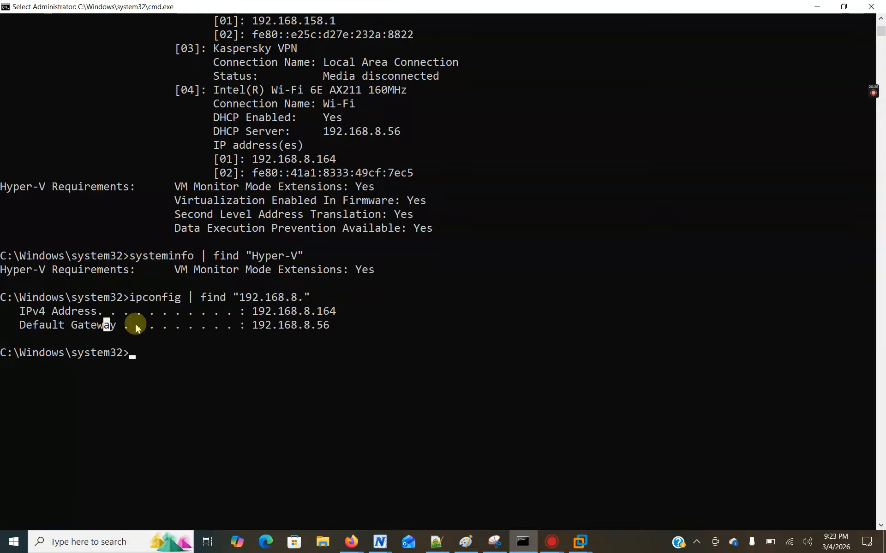
{"action": "left_click", "coordinate": [331, 326]}
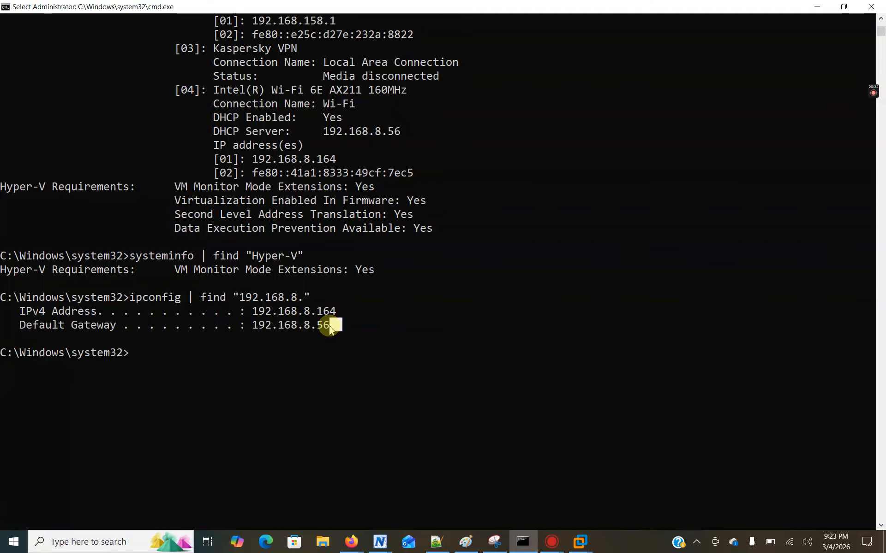
{"action": "left_click_drag", "start_coordinate": [332, 326], "coordinate": [244, 321]}
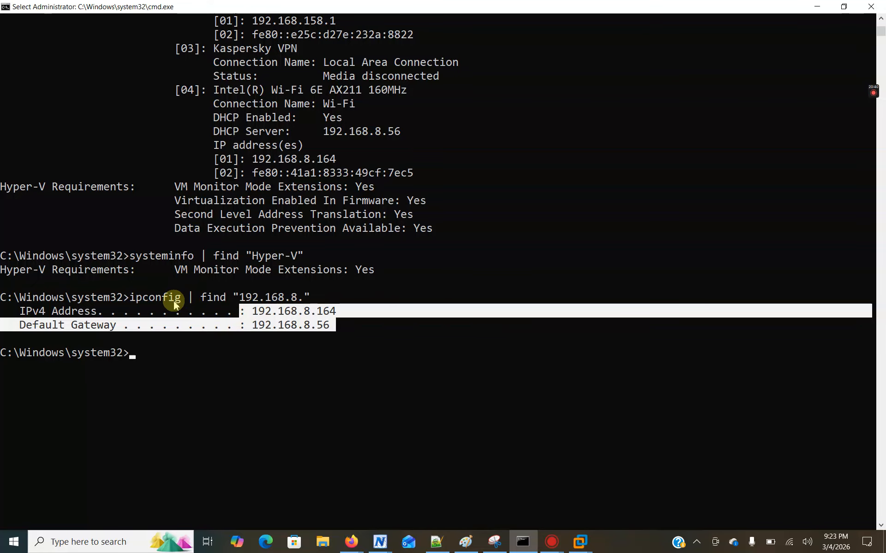
{"action": "left_click", "coordinate": [204, 326]}
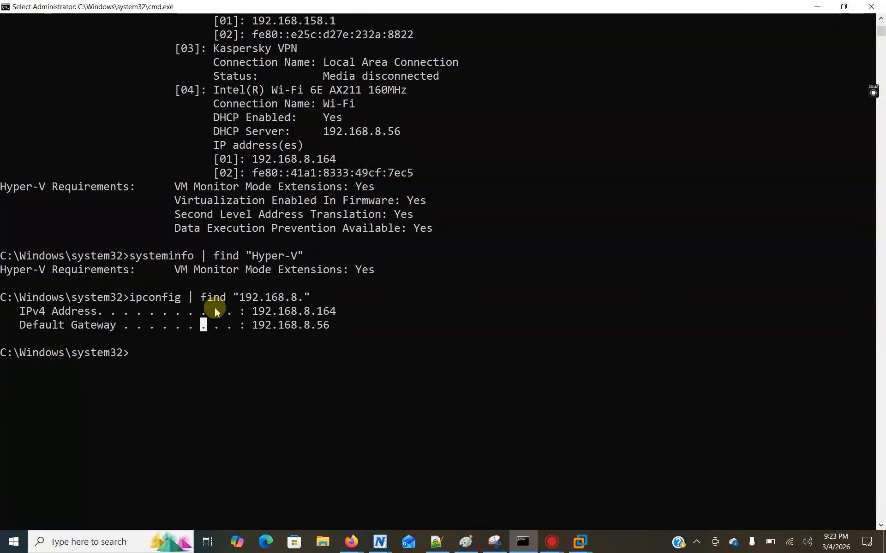
{"action": "left_click_drag", "start_coordinate": [328, 325], "coordinate": [6, 309]}
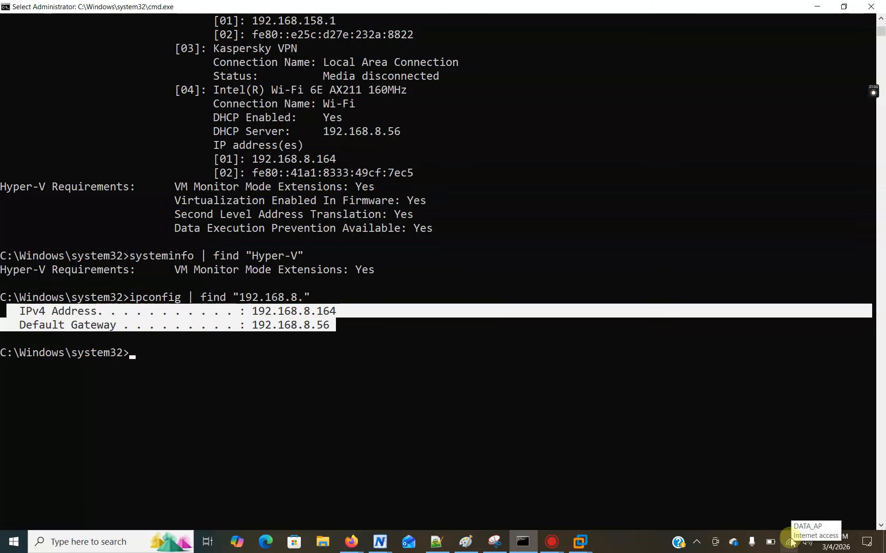
Step: Return to VMware Workstation, close the virtual machine settings without saving, and open the Virtual Network Editor
{"action": "left_click", "coordinate": [822, 10]}
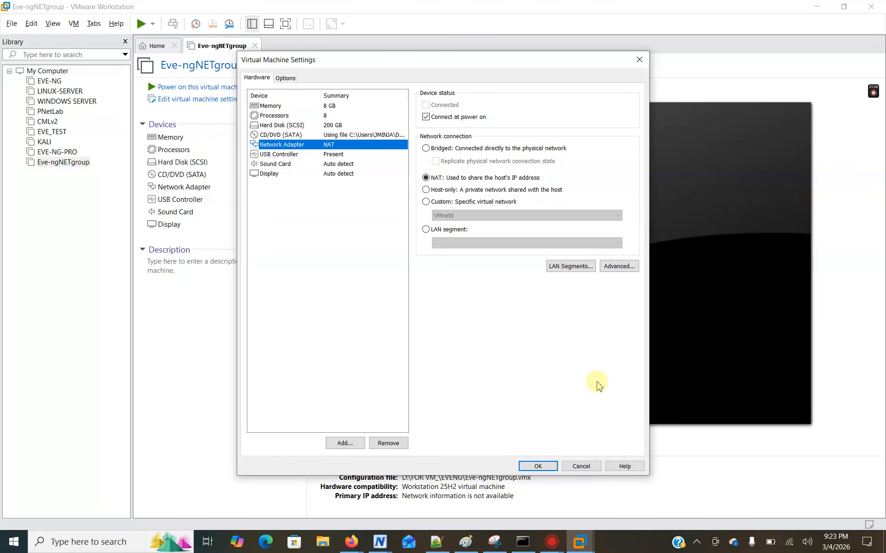
{"action": "left_click", "coordinate": [639, 60]}
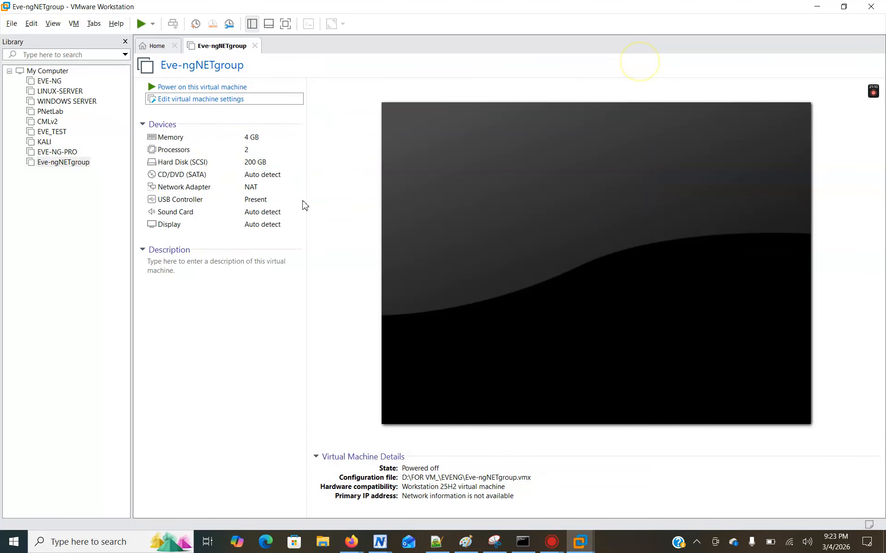
{"action": "left_click", "coordinate": [53, 25]}
{"action": "mouse_move", "coordinate": [73, 27]}
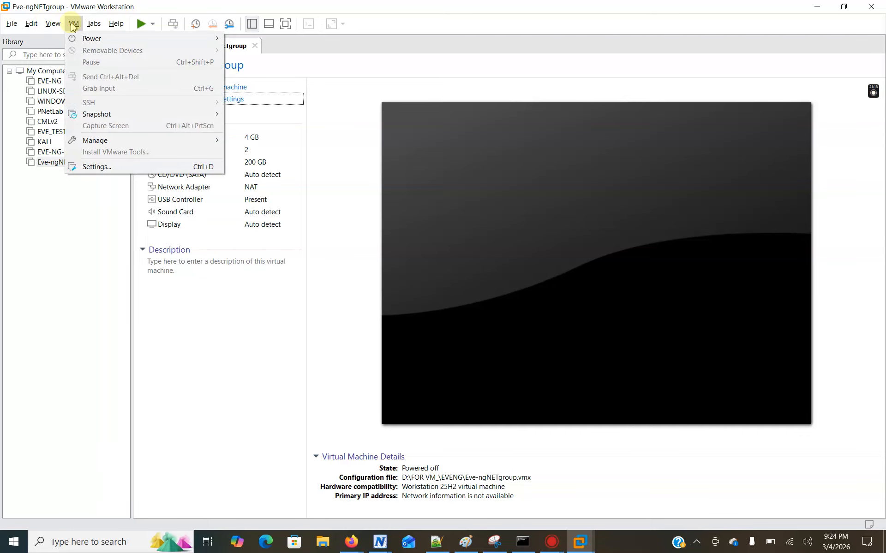
{"action": "mouse_move", "coordinate": [33, 26]}
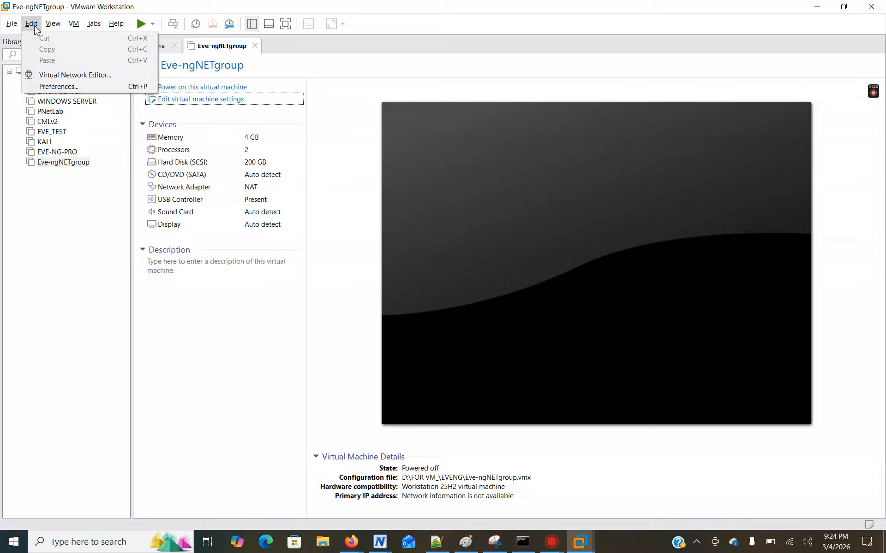
{"action": "left_click", "coordinate": [35, 27]}
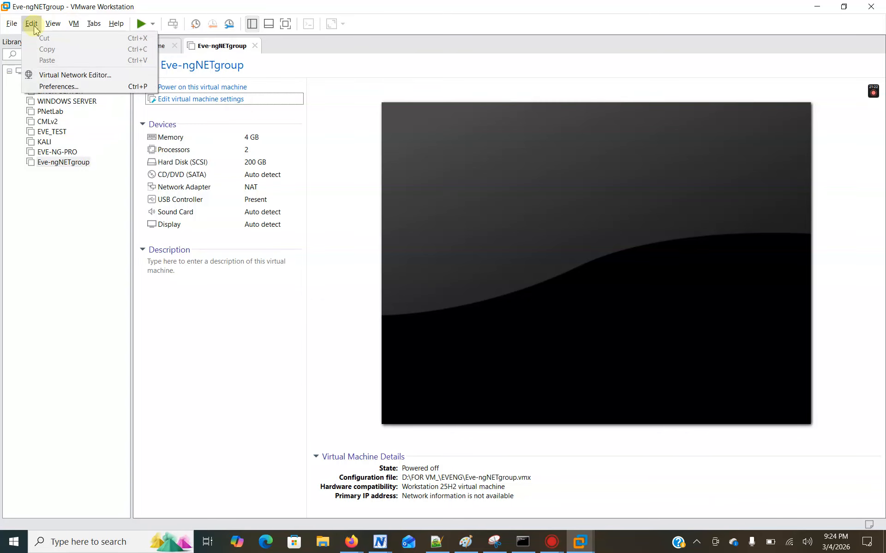
{"action": "left_click", "coordinate": [41, 76]}
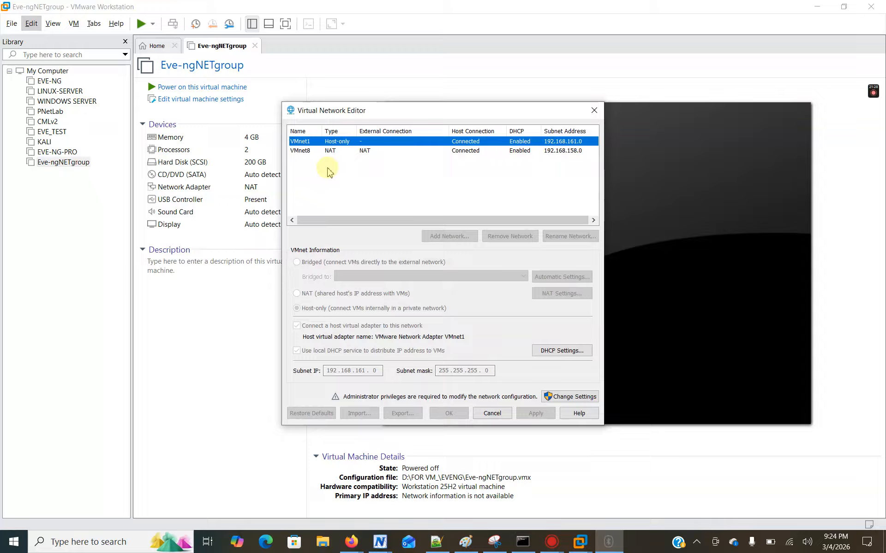
Step: Review the VMnet1 and VMnet8 networks and request administrator privileges to change the network configuration
{"action": "left_click", "coordinate": [327, 153]}
{"action": "left_click", "coordinate": [332, 142]}
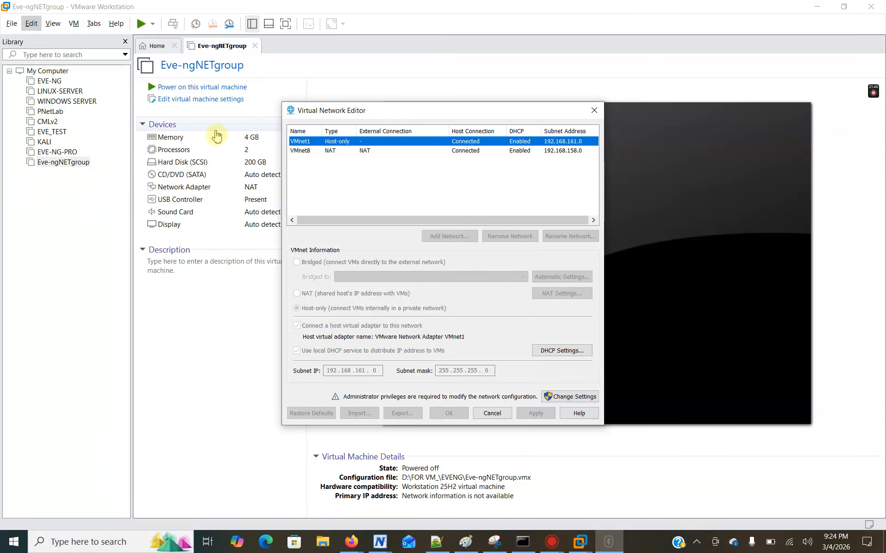
{"action": "left_click", "coordinate": [312, 152]}
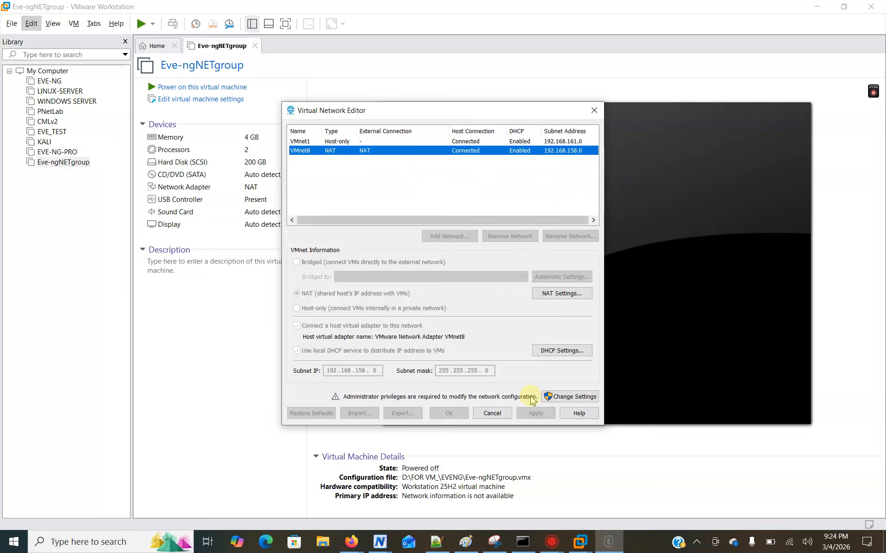
{"action": "left_click", "coordinate": [575, 397]}
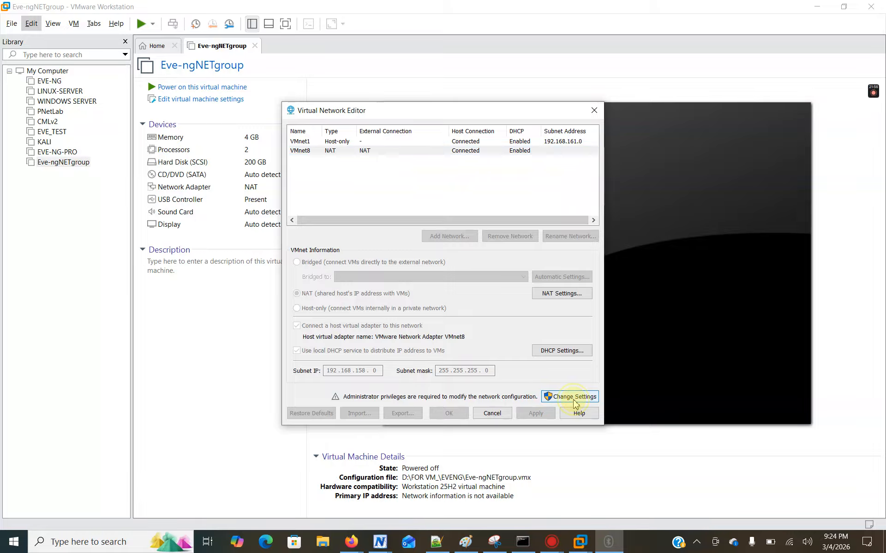